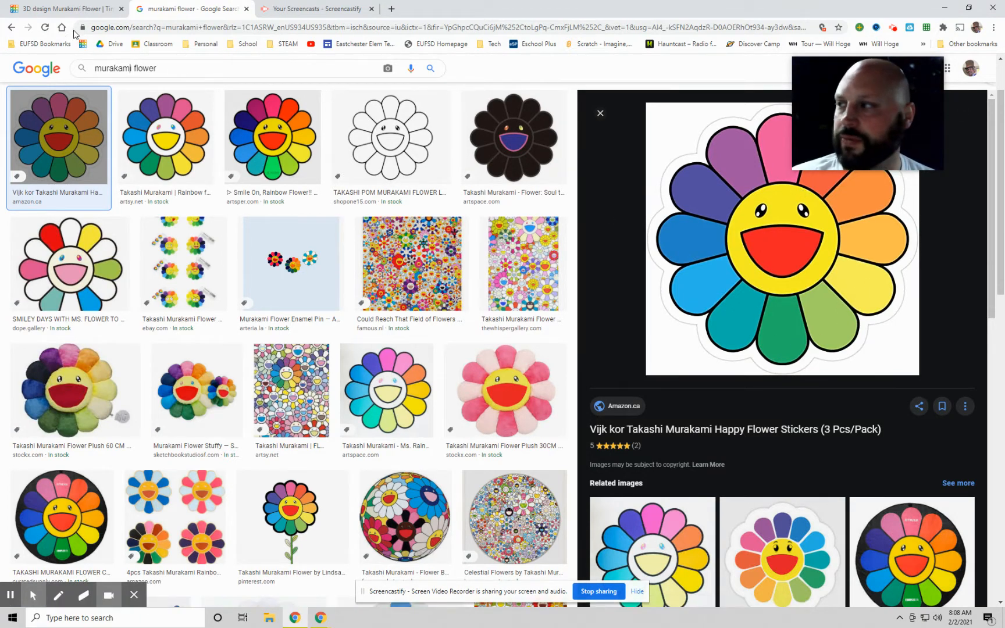
Step: Switch to the Murakami Flower design in Tinkercad and move the red spoke group off the flower
click(64, 9)
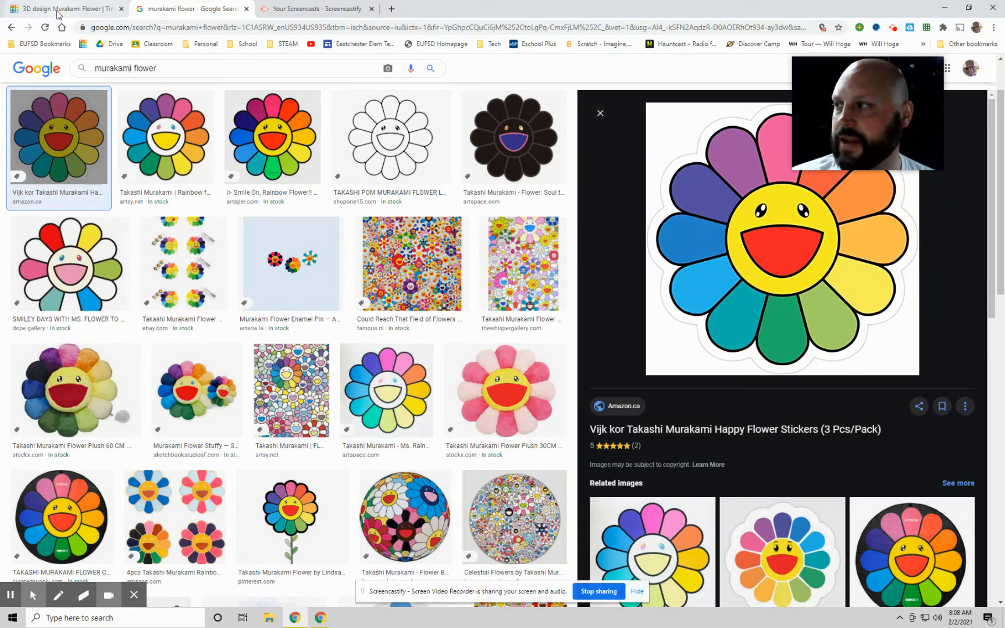
right_drag(591, 228, 592, 258)
scroll(661, 310, up, 3)
right_drag(661, 309, 542, 369)
drag(501, 376, 488, 240)
right_drag(662, 259, 648, 315)
scroll(650, 308, down, 5)
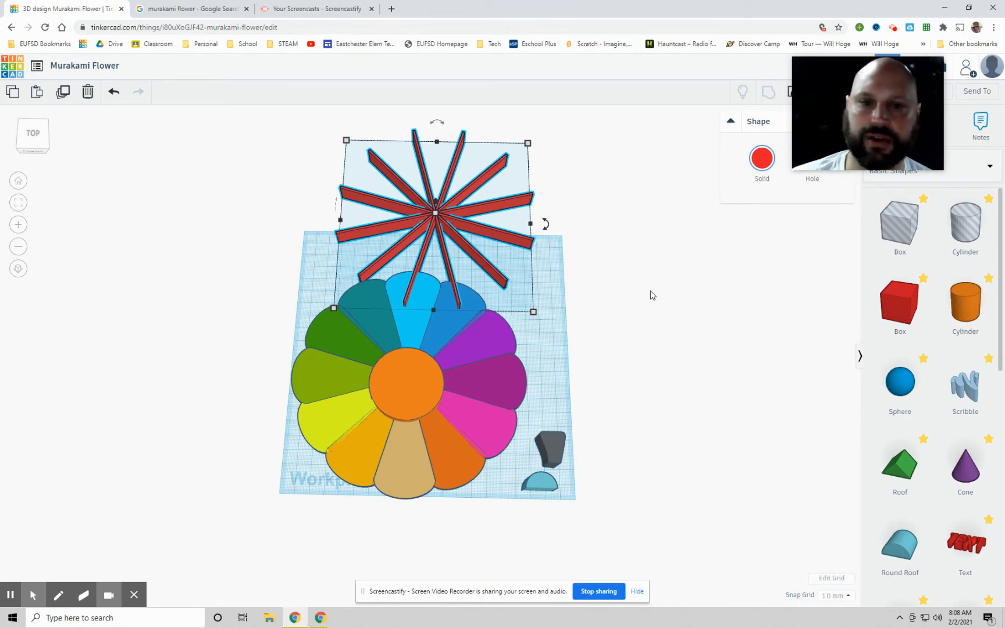
scroll(654, 296, up, 3)
right_drag(725, 373, 690, 376)
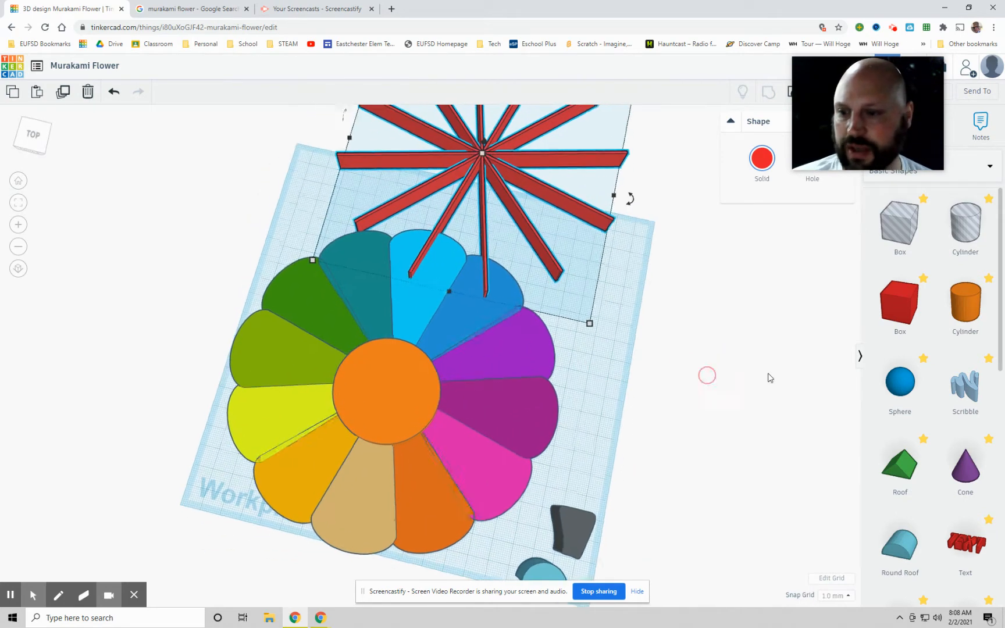
Step: Place a thin red box beside the flower, 1 mm wide and 100 mm long
click(663, 360)
right_drag(734, 406, 756, 146)
click(731, 123)
right_drag(734, 371, 688, 455)
drag(678, 454, 637, 435)
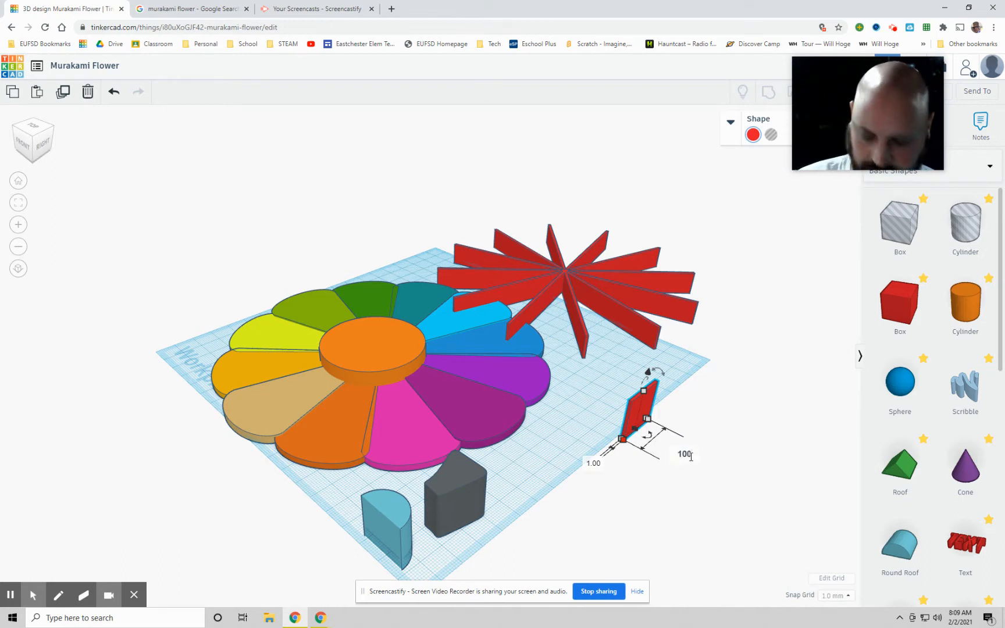
key(Return)
Step: Move the finished multicoloured flower and the old spoke group off the workplane to free up space
right_drag(698, 482, 755, 457)
right_drag(450, 475, 535, 515)
drag(417, 228, 451, 144)
drag(213, 282, 576, 517)
drag(507, 424, 140, 201)
Step: Position the thin red bar near the middle of the workplane and shift the old spoke group beyond the far right corner
drag(659, 361, 428, 369)
right_drag(479, 325, 511, 302)
scroll(511, 303, down, 5)
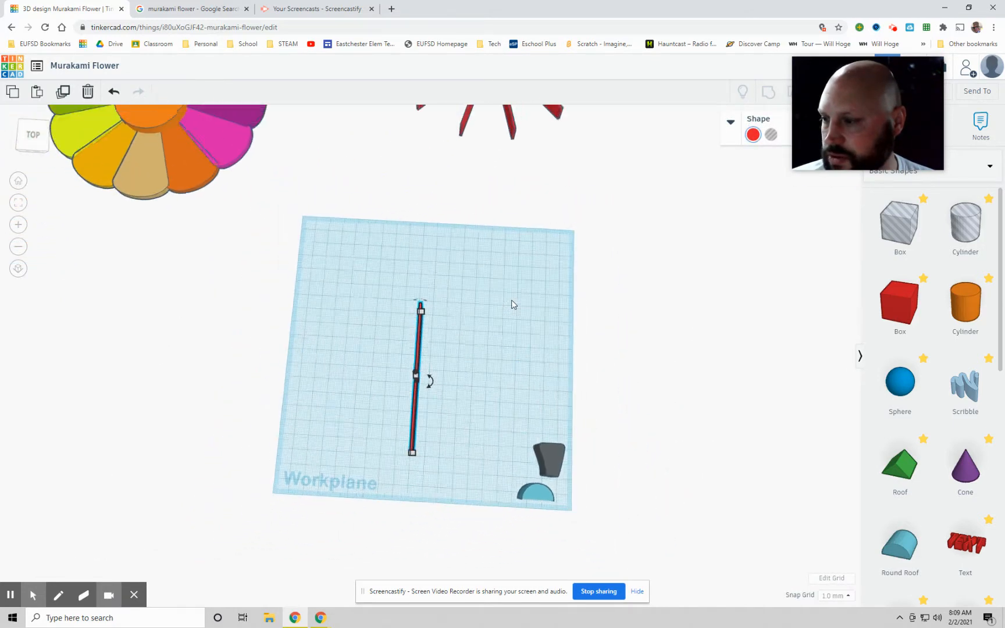
drag(473, 156, 480, 327)
scroll(522, 222, up, 3)
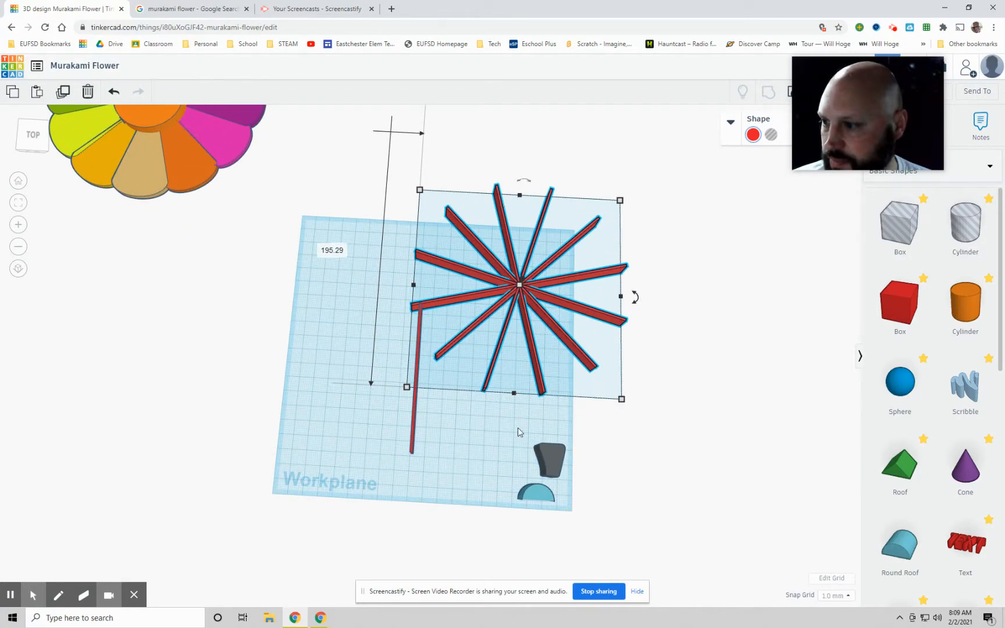
click(485, 446)
drag(523, 289, 608, 196)
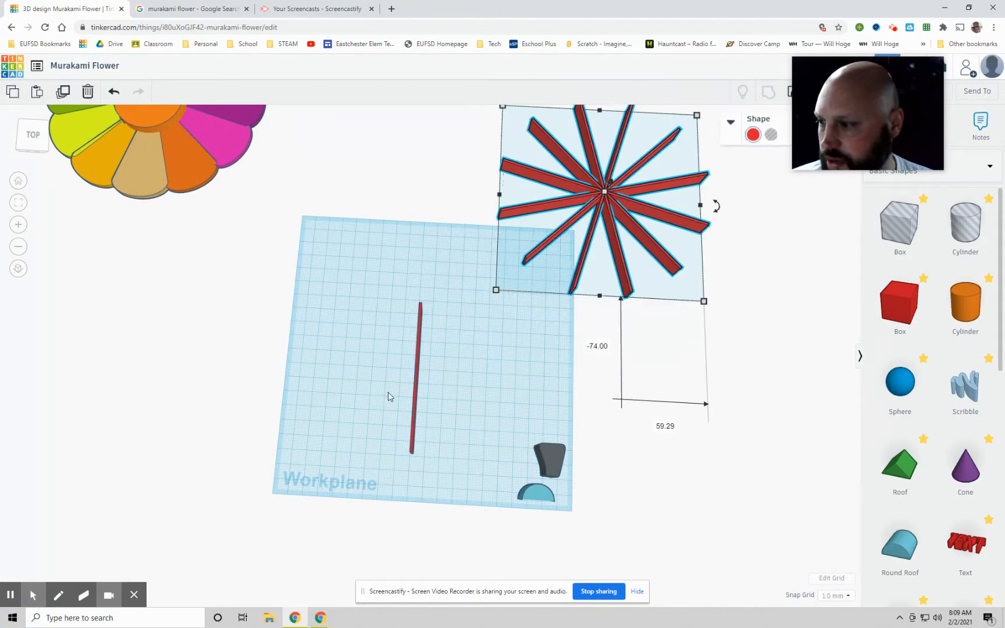
Step: Lengthen the thin red bar to about 126 mm and slide it back to the middle of the workplane
click(418, 389)
scroll(425, 367, up, 5)
right_drag(453, 343, 496, 353)
mouse_move(435, 501)
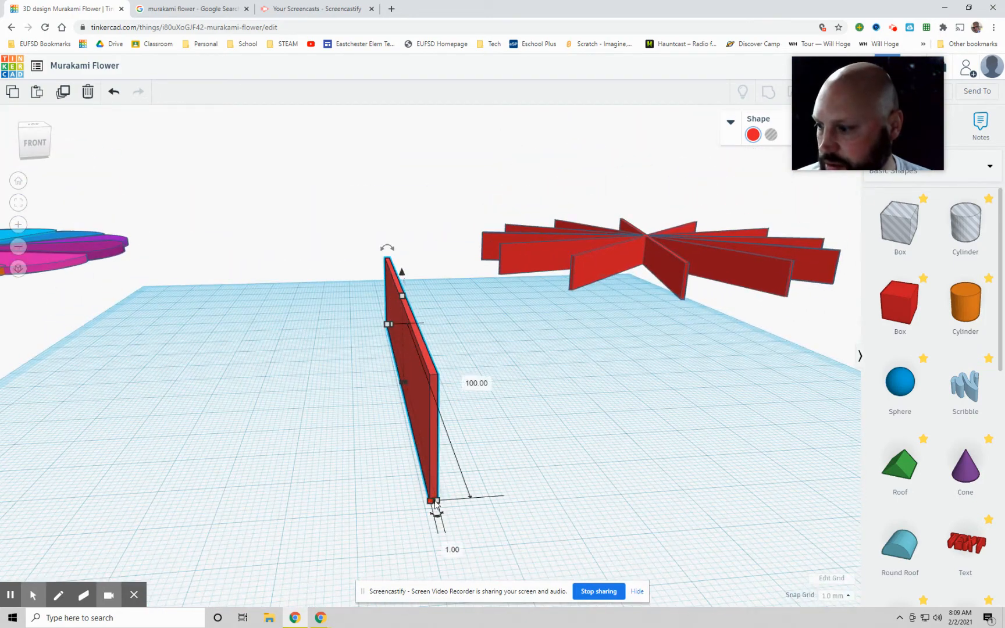
drag(435, 501, 467, 605)
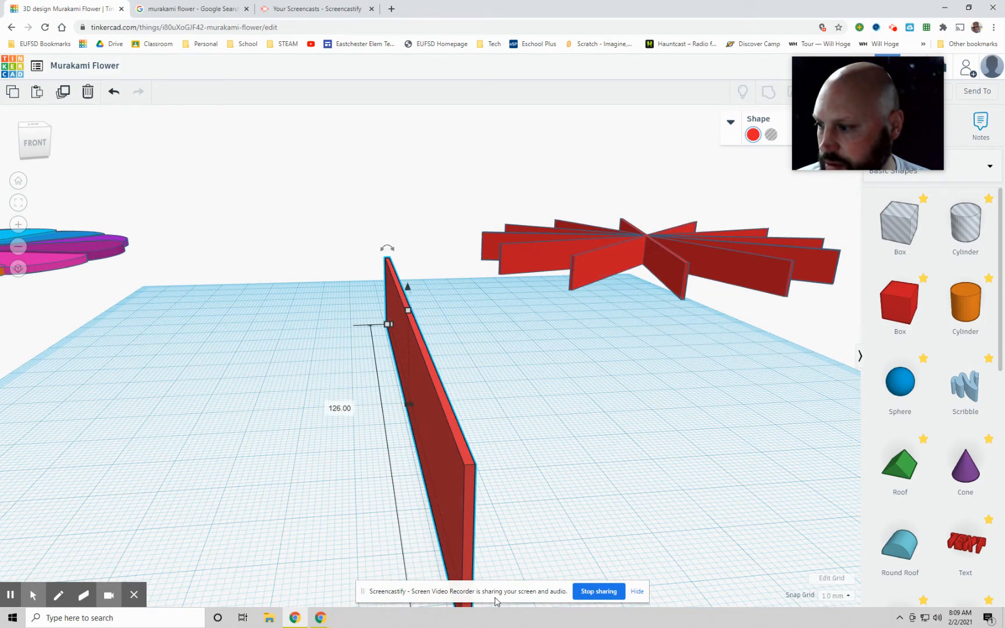
right_drag(561, 426, 393, 437)
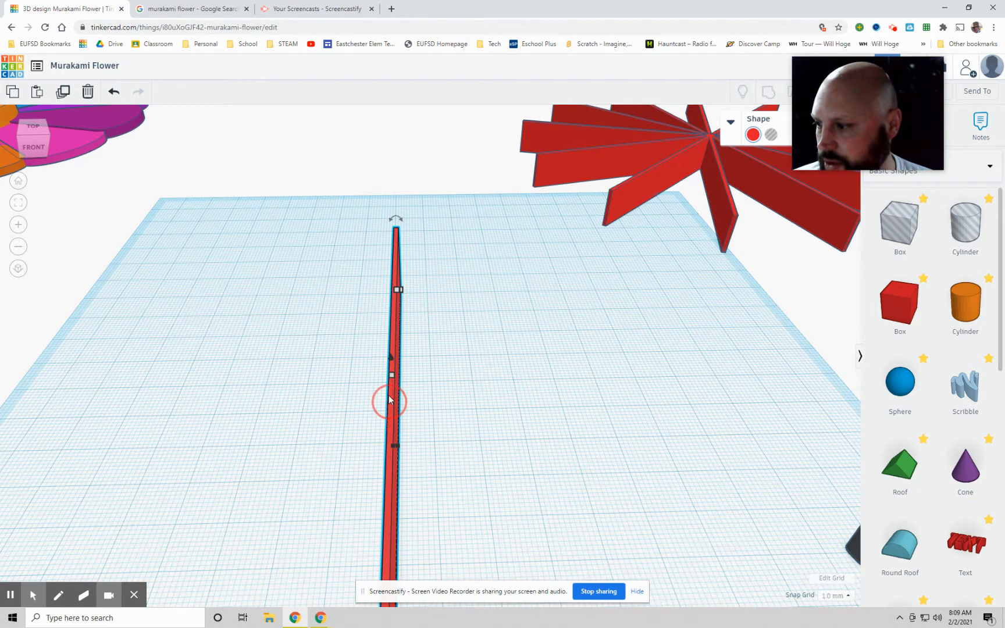
click(389, 403)
click(395, 387)
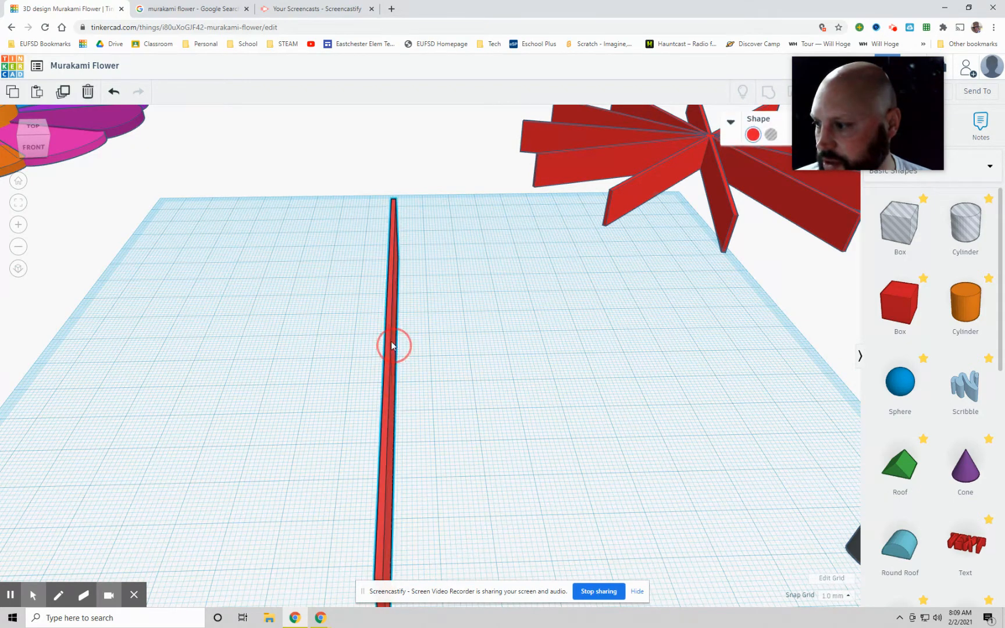
right_drag(388, 325, 410, 378)
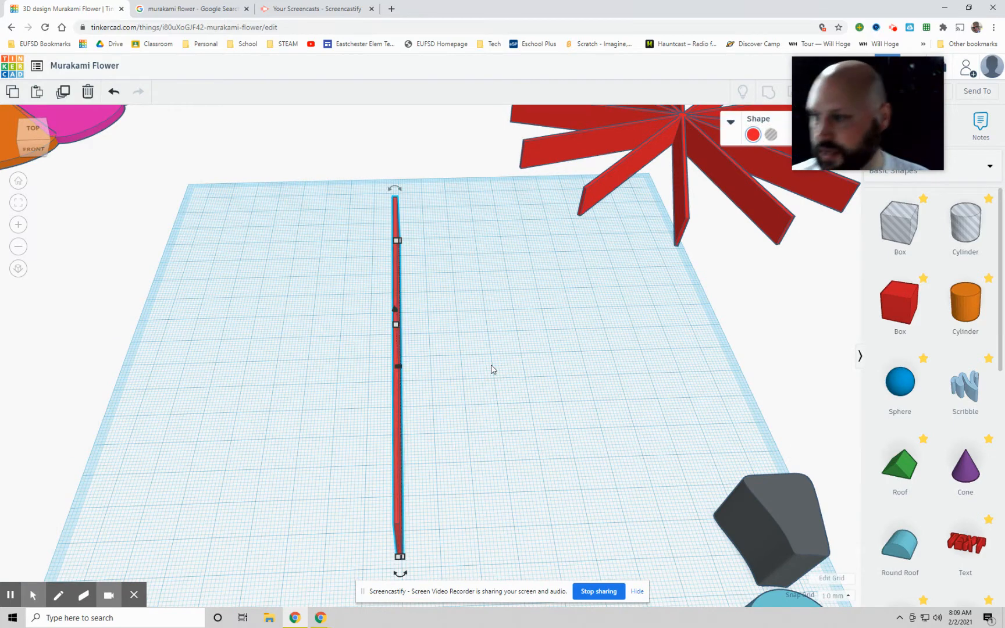
Step: Duplicate the red bar in place, rotate the copy 30° about the vertical axis, and hide the screen-sharing notice
drag(400, 576, 595, 529)
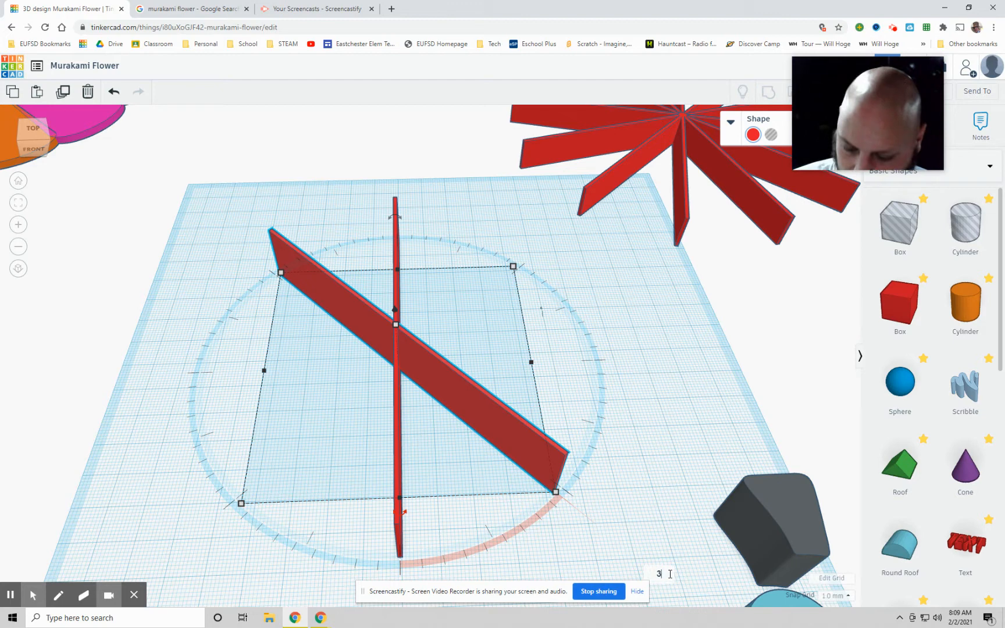
key(Return)
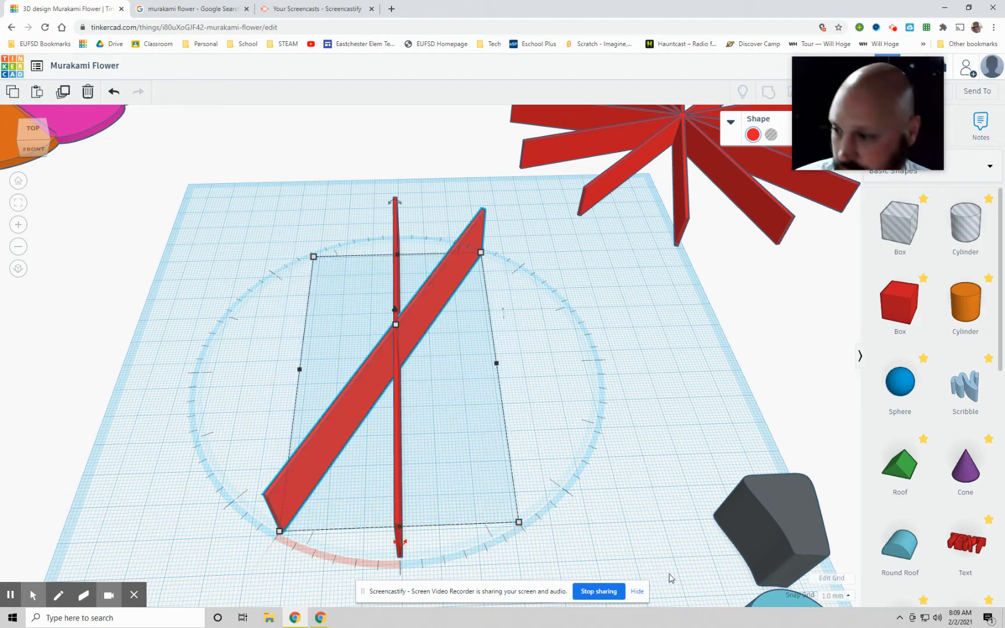
click(637, 592)
right_drag(640, 398, 640, 422)
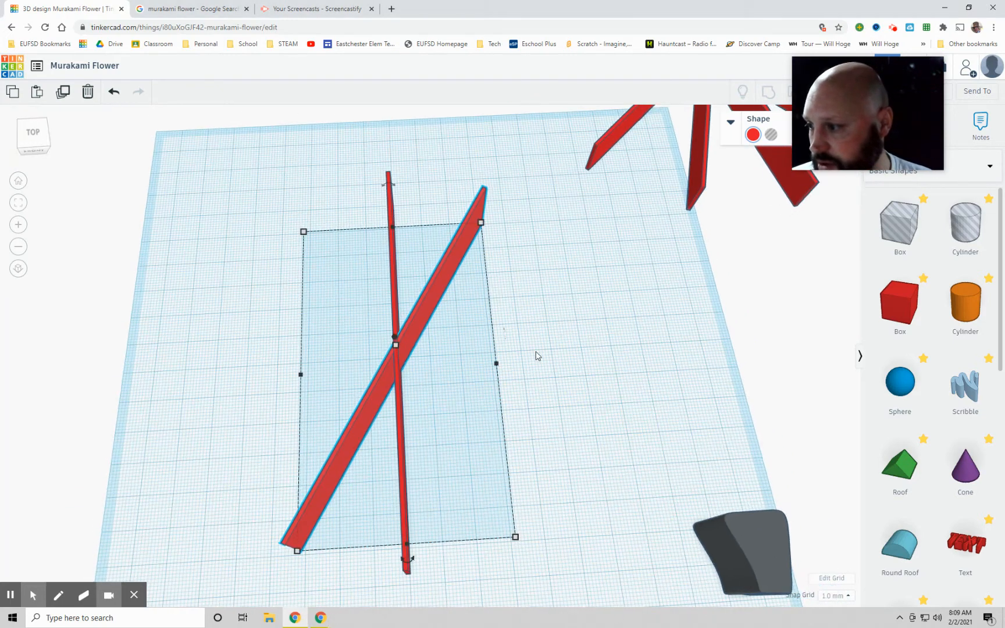
Step: Repeat the rotated duplicate of the red bar until the copies form a full ring of twelve evenly spaced spokes
key(ctrl+d)
key(ctrl+d)
key(Escape)
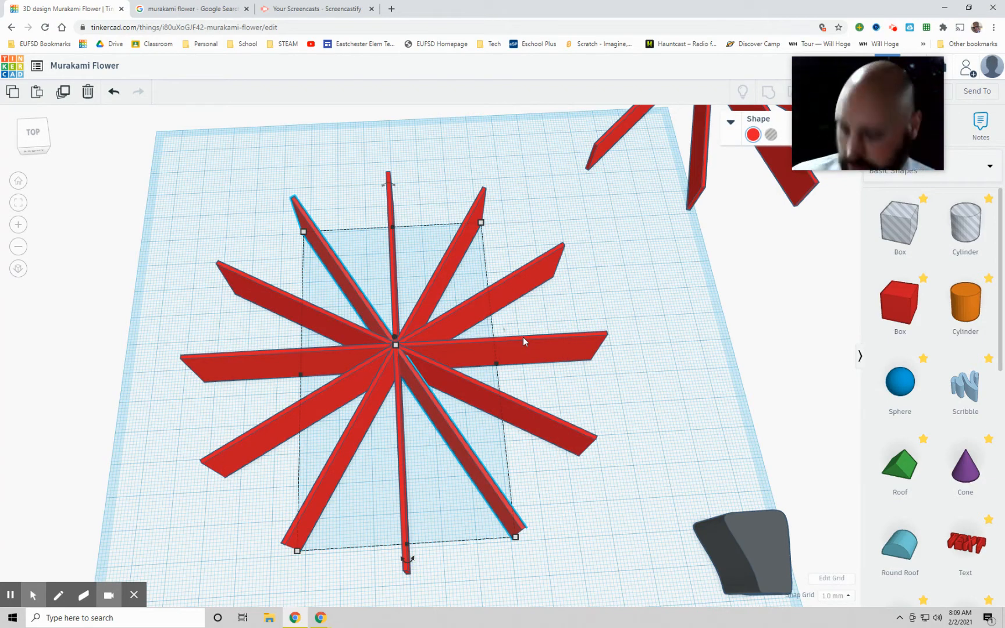
right_drag(620, 284, 635, 315)
key(ctrl+d)
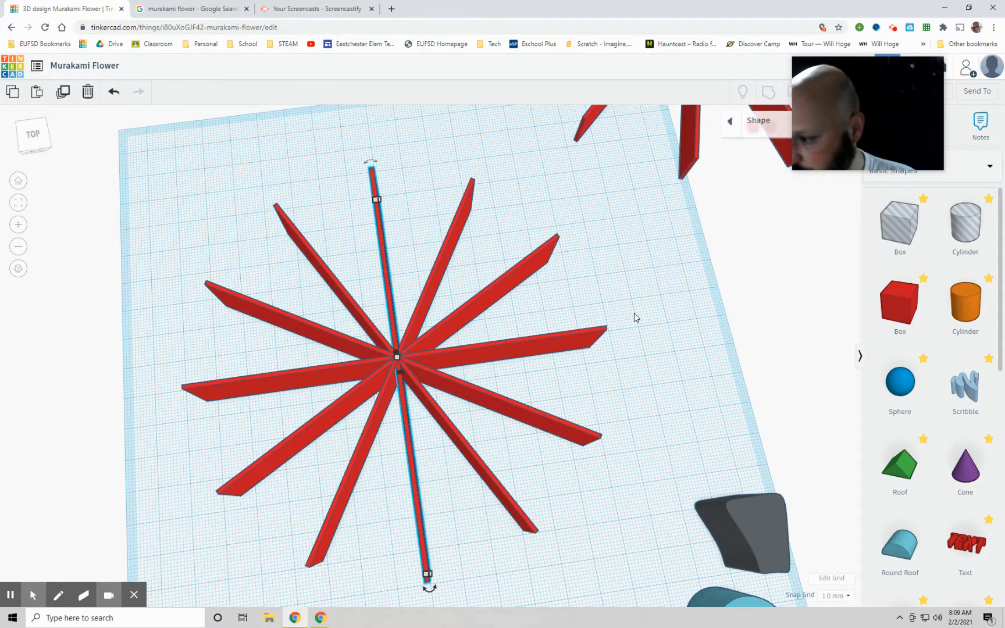
Step: Select all the crossing red bars and group them into a single spoke guide
right_drag(482, 252, 487, 310)
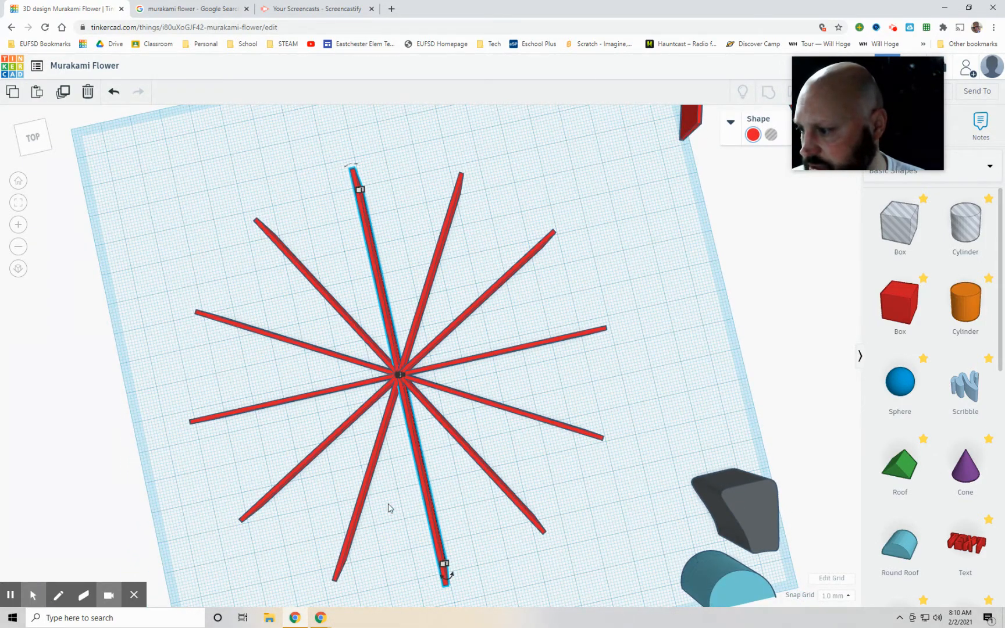
click(585, 381)
right_drag(586, 382, 585, 350)
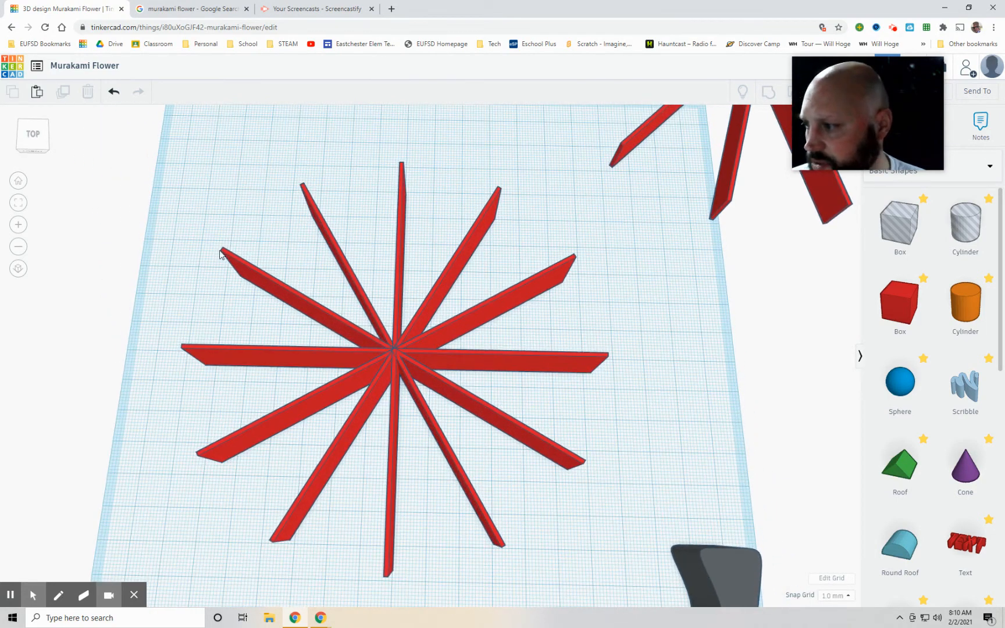
drag(168, 167, 592, 560)
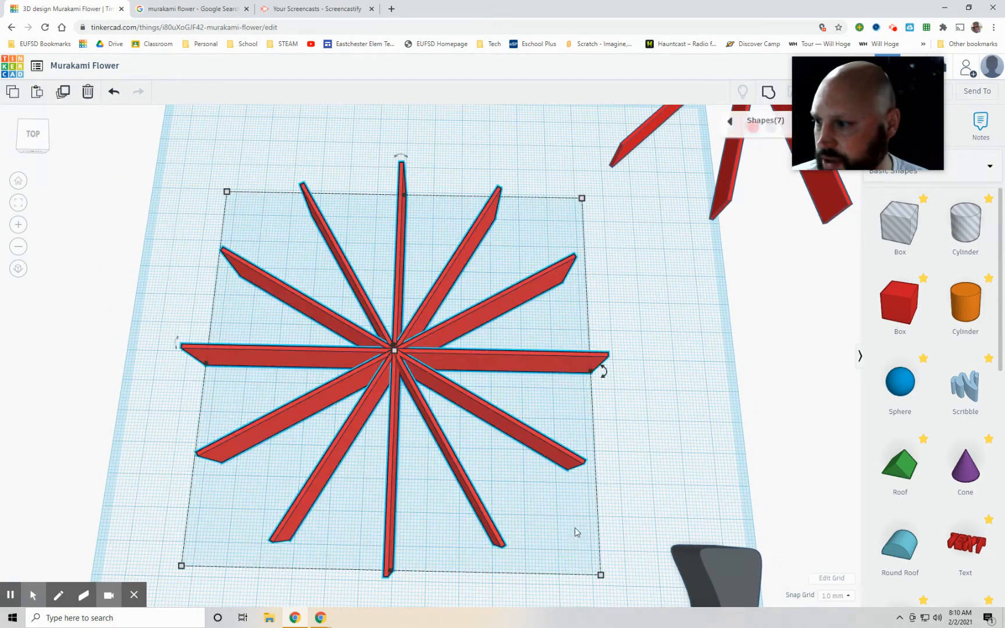
key(ctrl+g)
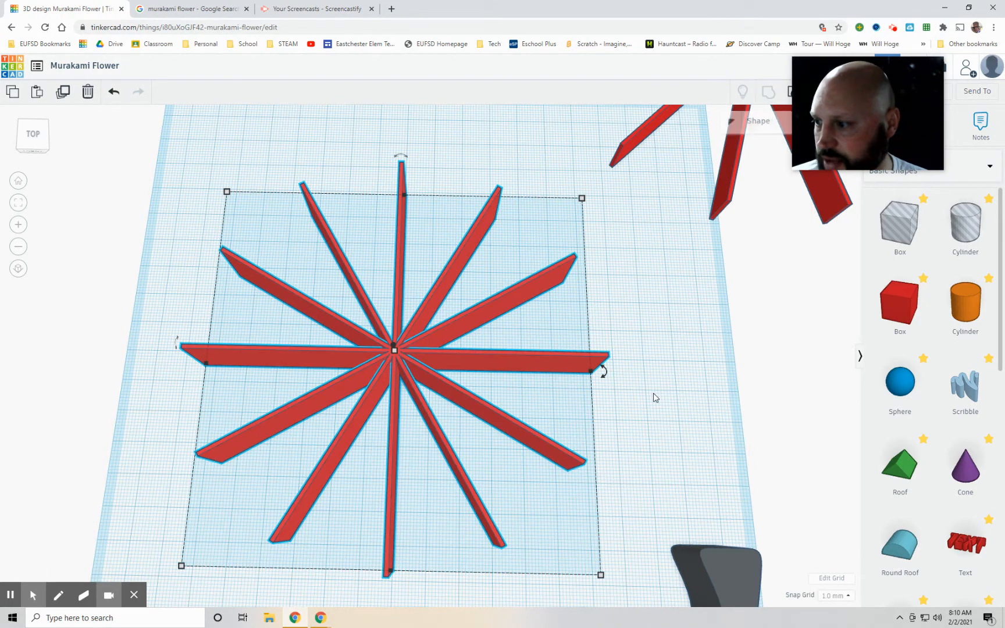
right_drag(667, 415, 462, 366)
drag(406, 341, 377, 324)
click(611, 317)
right_drag(610, 316, 617, 371)
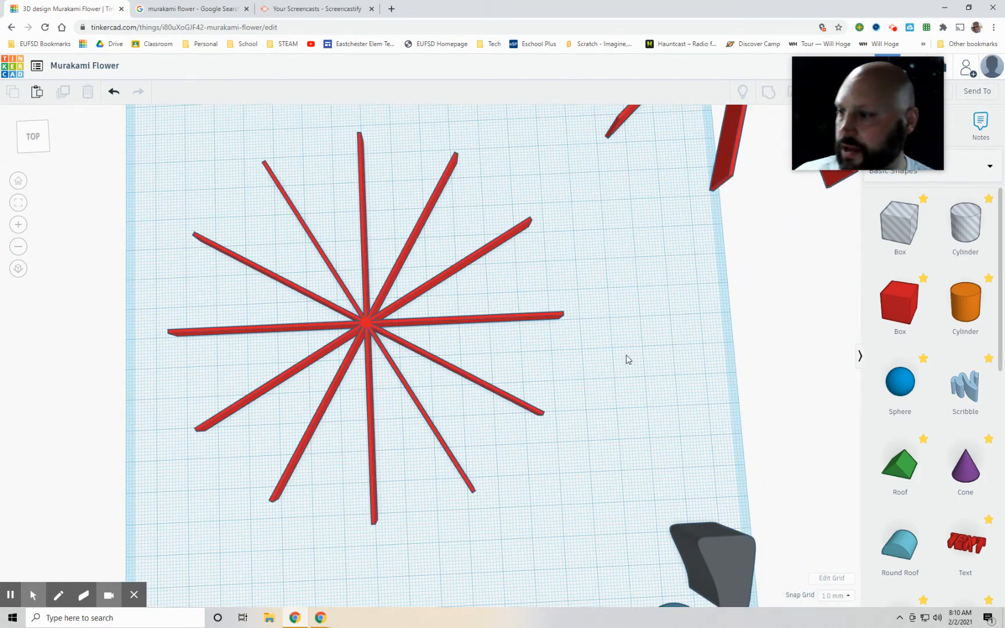
Step: Check the petal arrangement in the reference image and rotate the spoke guide so a gap between spokes faces straight back
click(185, 9)
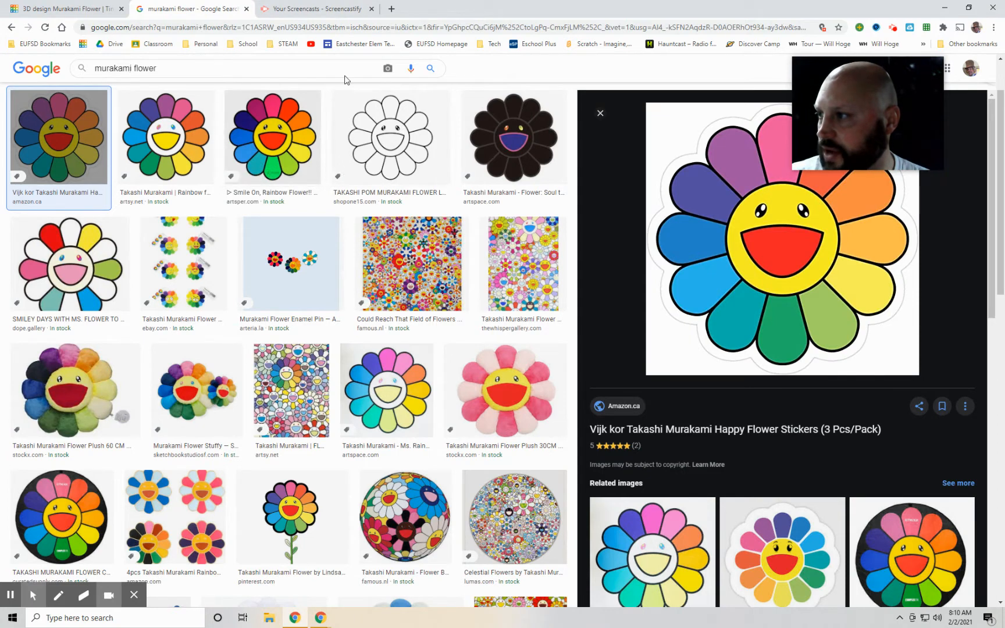
click(58, 8)
click(382, 307)
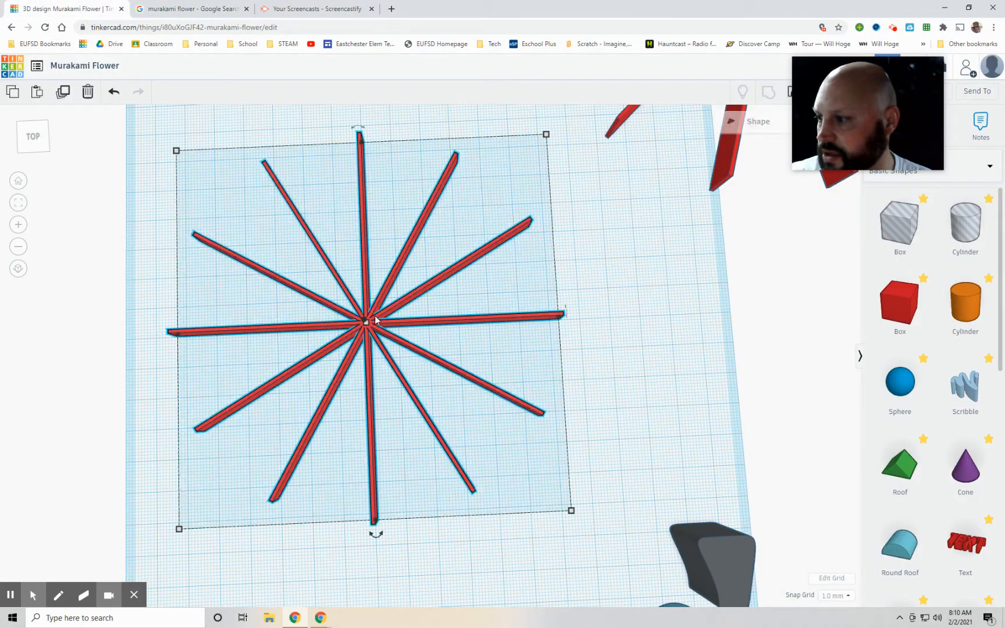
drag(377, 538, 295, 625)
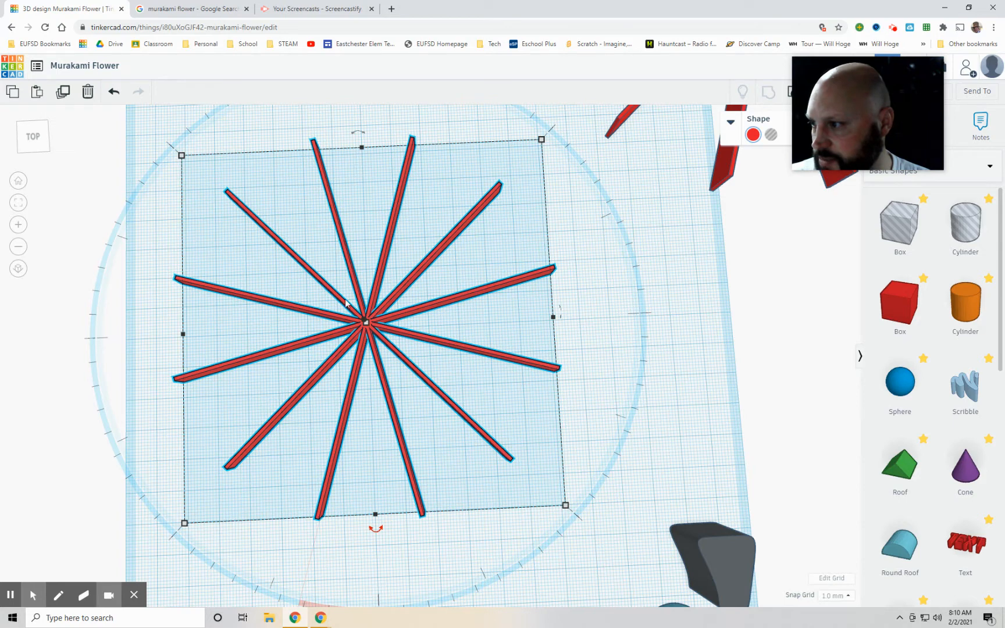
click(700, 357)
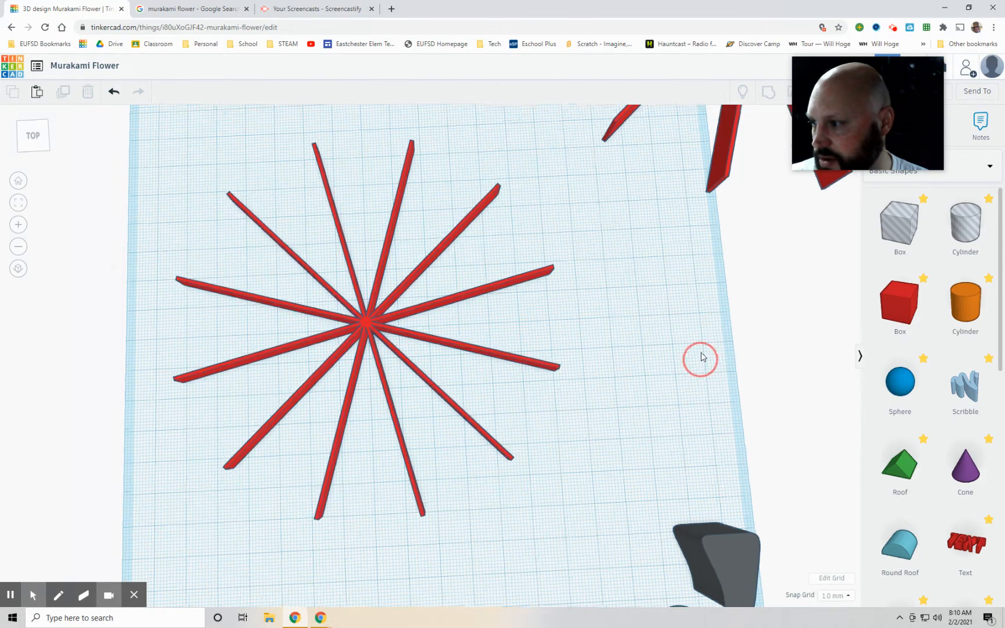
right_drag(701, 357, 699, 349)
Step: Add a green roof shape beside the spoke guide and rotate it 90° so its triangular end faces up
drag(877, 462, 663, 291)
scroll(663, 309, down, 3)
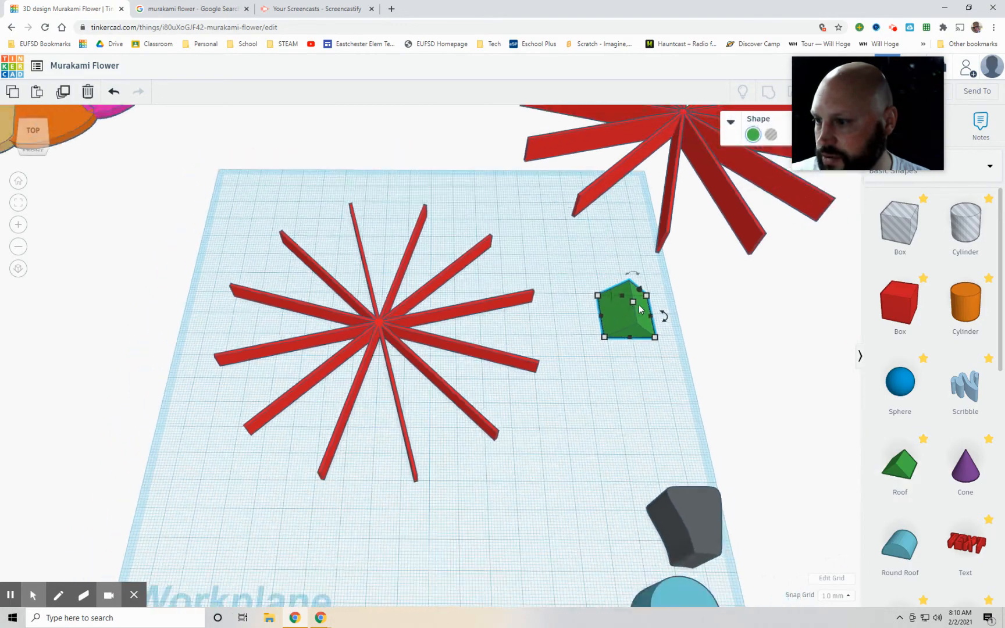
right_drag(660, 354, 426, 272)
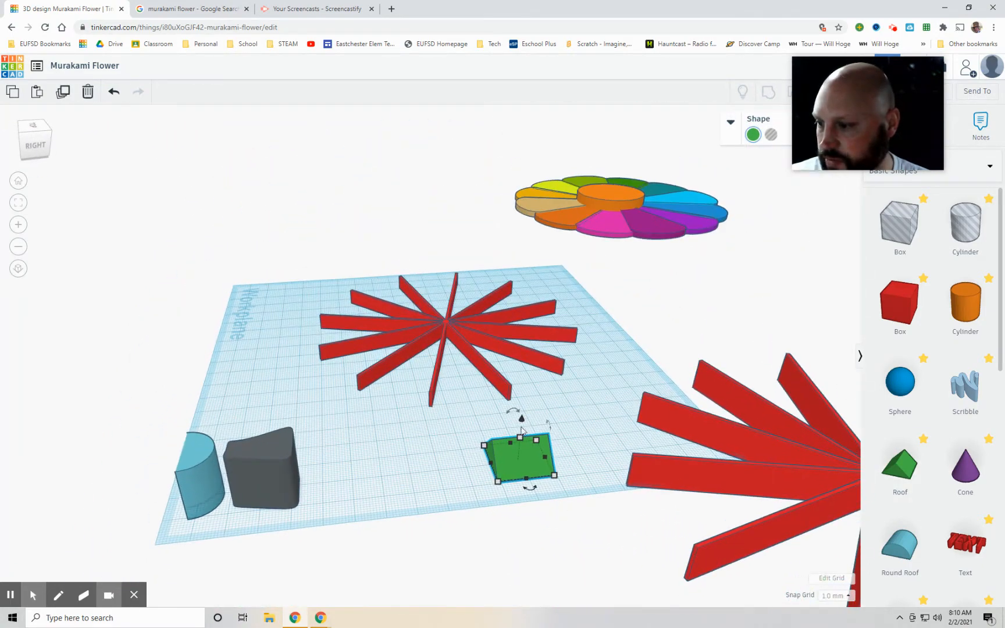
drag(516, 411, 466, 439)
click(465, 439)
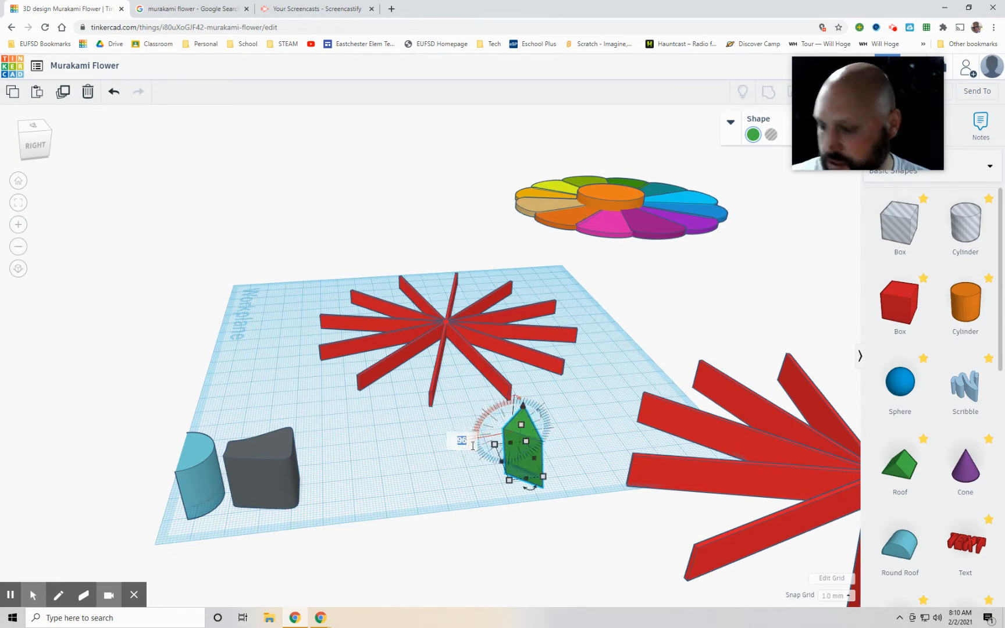
key(Return)
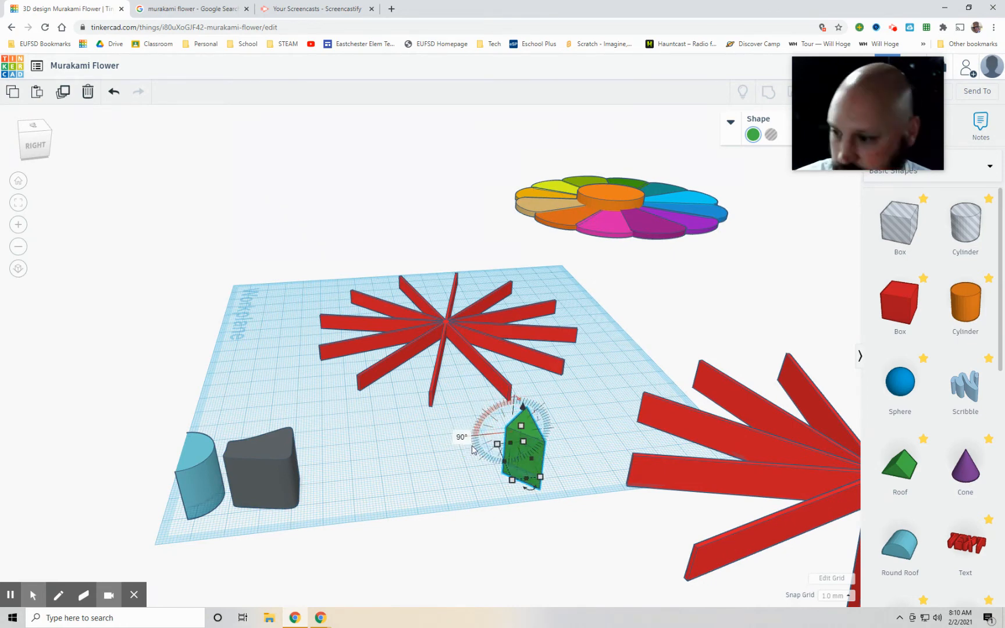
click(468, 476)
right_drag(468, 476, 680, 526)
Step: Move the upright green roof between the two rear spokes with its point towards the centre
drag(622, 361, 421, 265)
scroll(351, 405, down, 3)
right_drag(351, 405, 414, 481)
scroll(439, 373, up, 3)
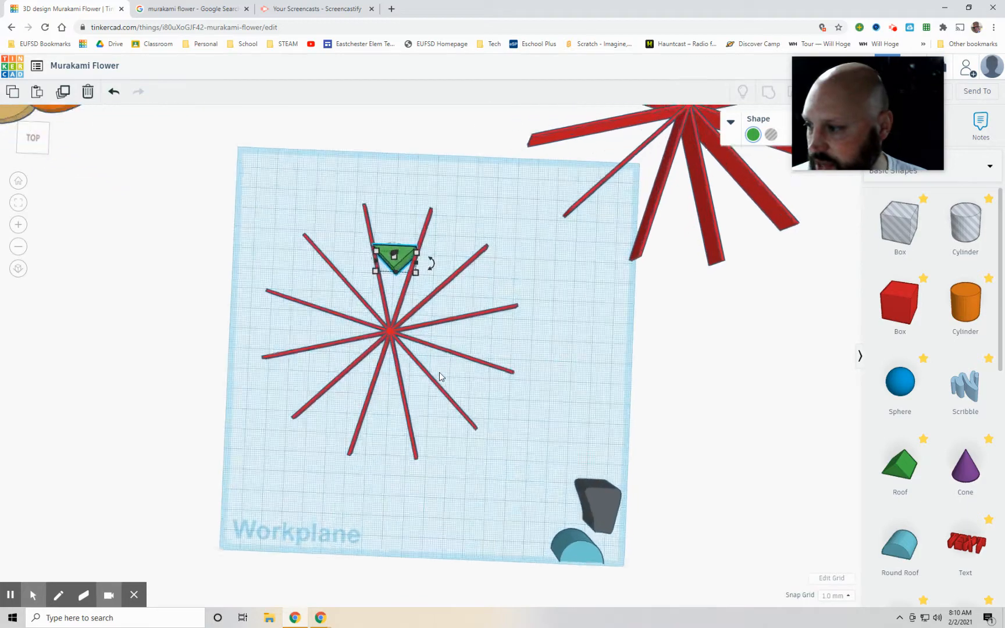
scroll(439, 376, up, 2)
scroll(453, 366, up, 2)
Step: Stretch the green roof to 49 mm long and widen it to fill the gap between the two rear spokes
drag(370, 233, 365, 314)
click(473, 181)
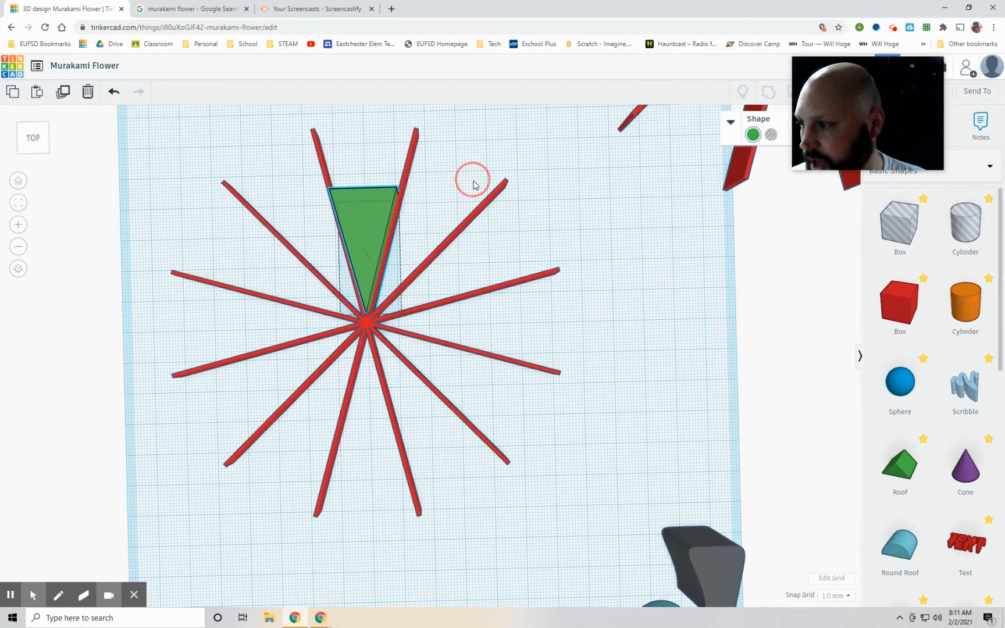
click(359, 205)
drag(359, 204, 323, 173)
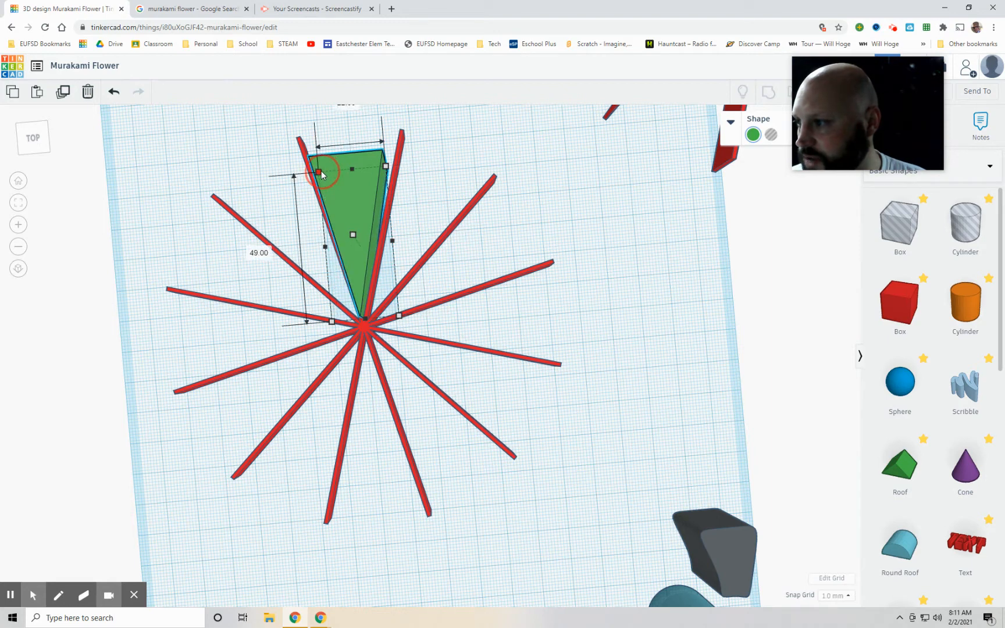
drag(387, 168, 396, 170)
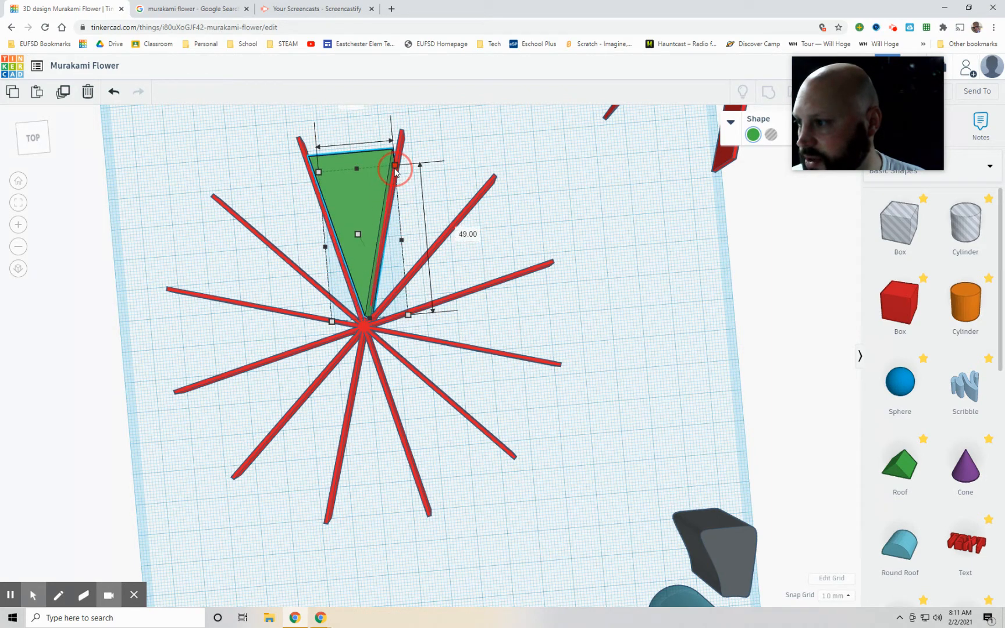
right_drag(444, 164, 89, 231)
click(19, 181)
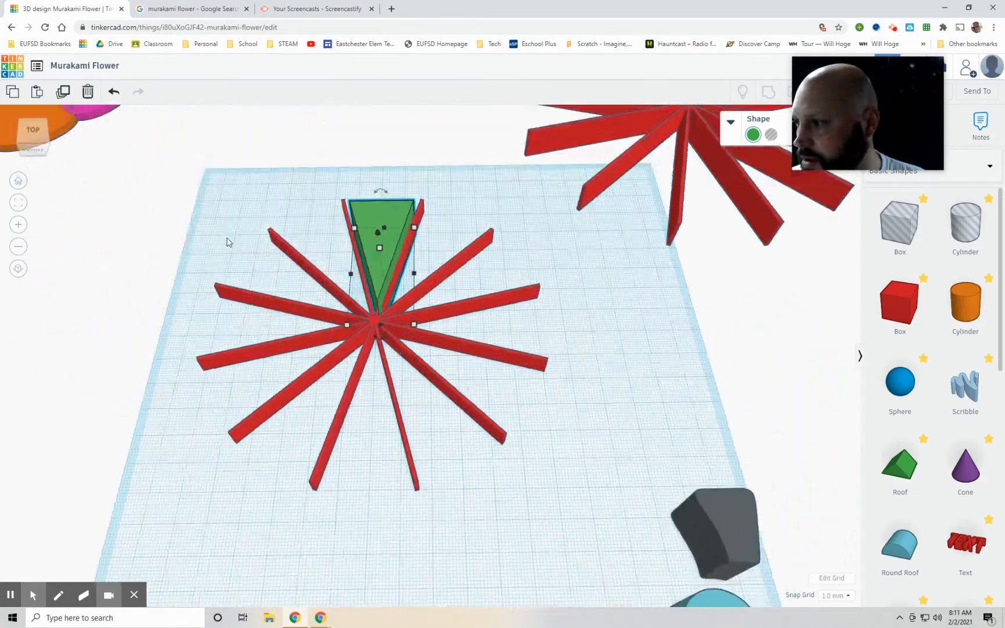
Step: Try resizing the green roof to 26.27 by 46.97 mm and undo that resize
right_drag(560, 300, 568, 400)
right_drag(422, 439, 507, 427)
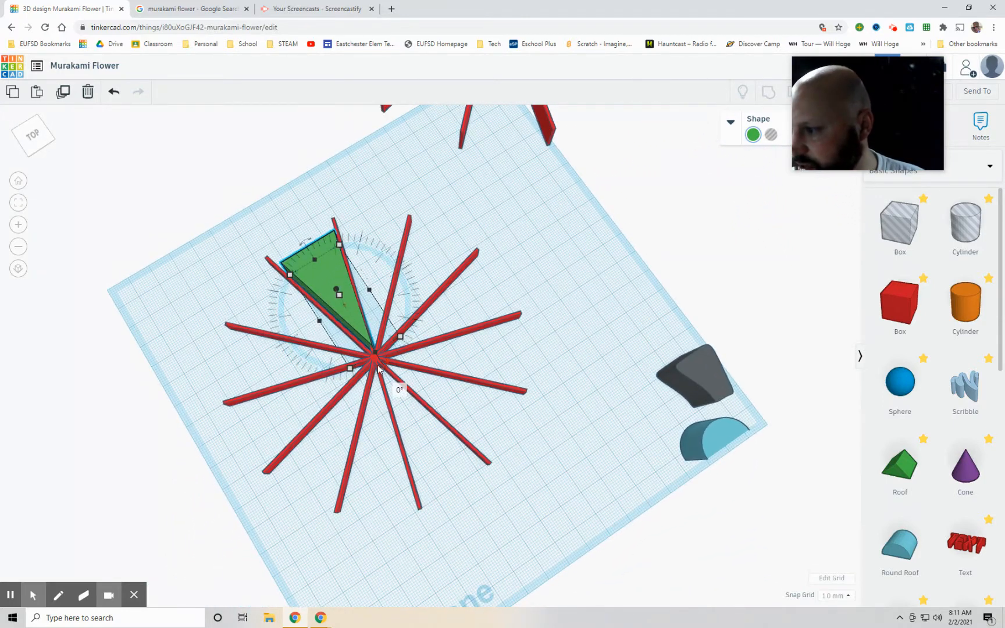
click(360, 332)
click(360, 332)
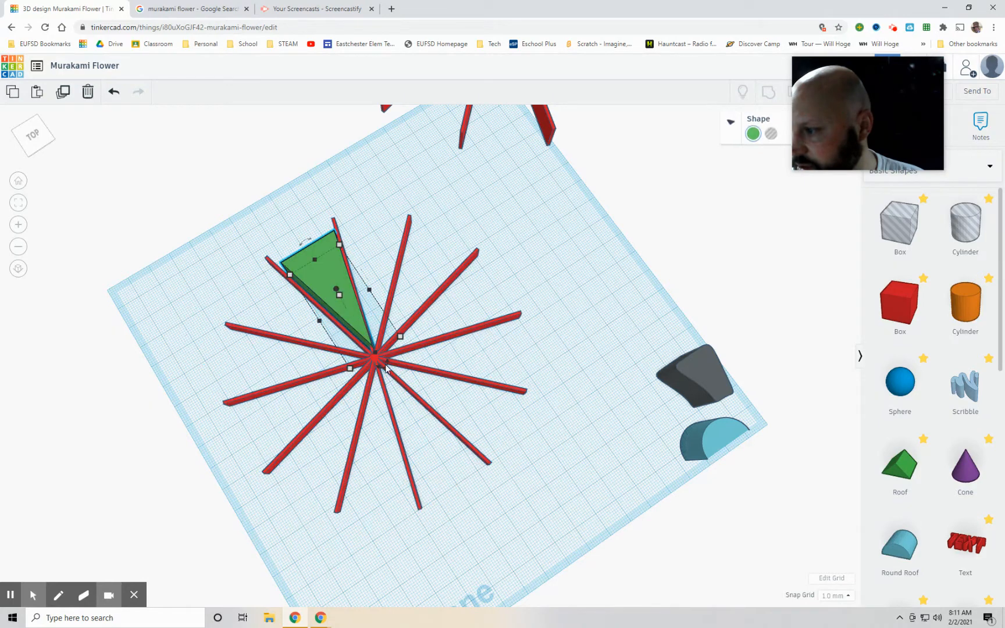
drag(386, 370, 392, 386)
drag(318, 278, 293, 281)
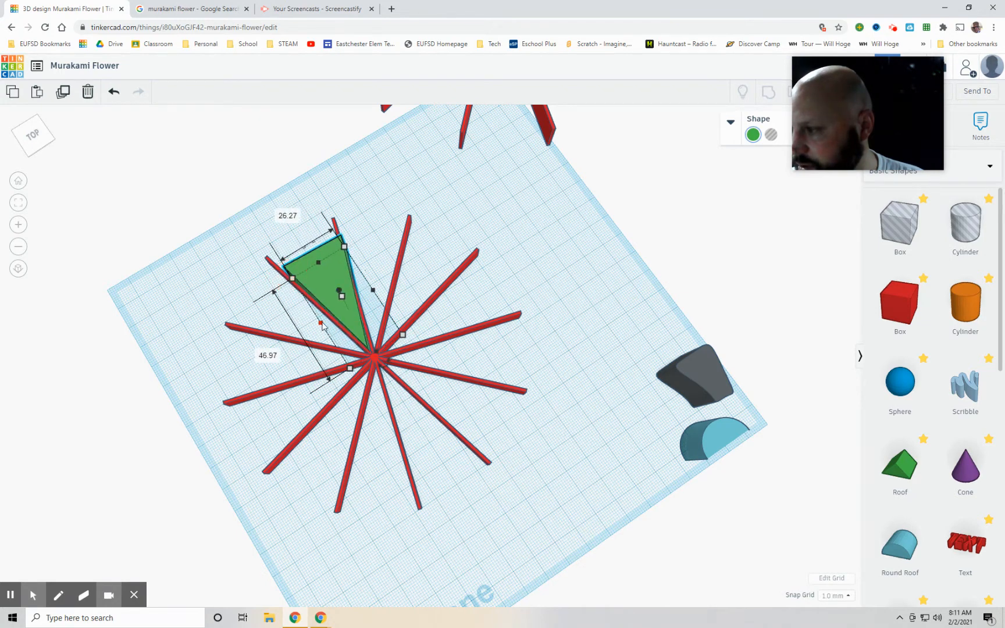
right_drag(557, 278, 454, 308)
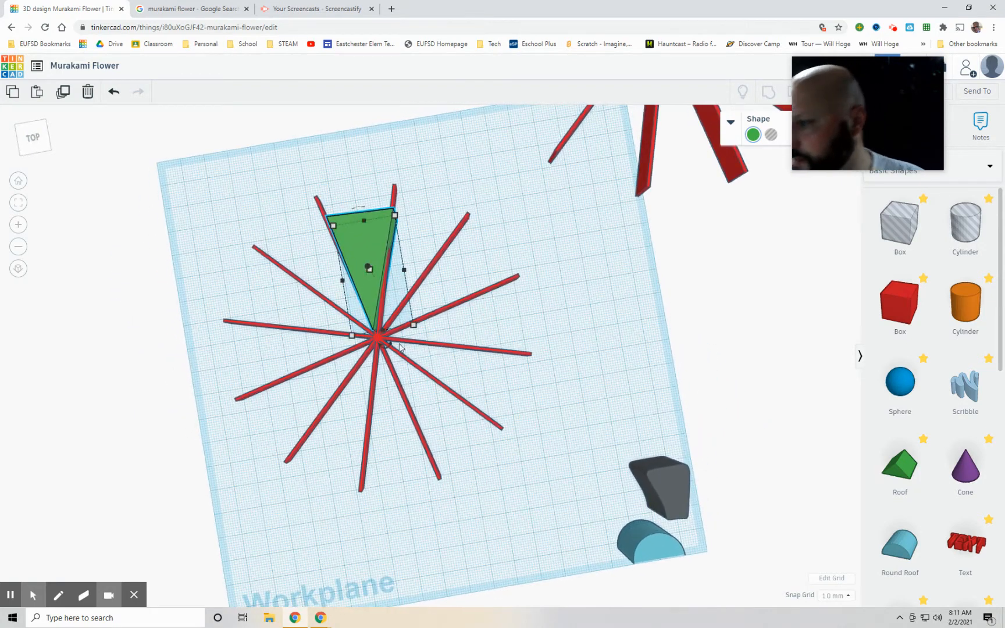
click(112, 93)
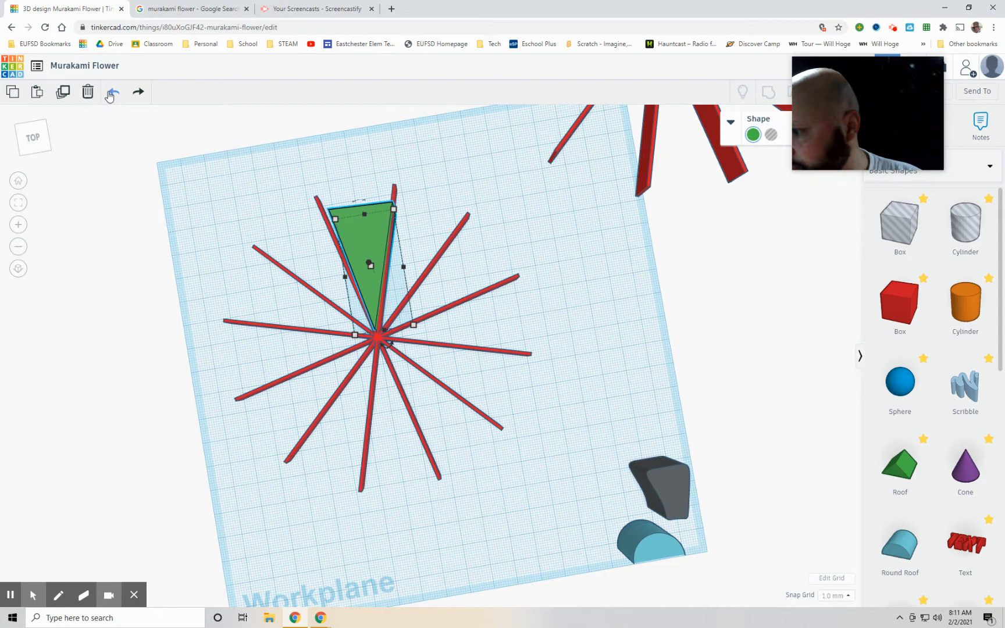
Step: Adjust the green roof to about 25 mm wide and nudge it so its sides follow the two rear spokes
click(210, 217)
right_drag(210, 219, 194, 193)
drag(373, 239, 378, 276)
right_drag(398, 186, 406, 253)
right_drag(463, 220, 506, 258)
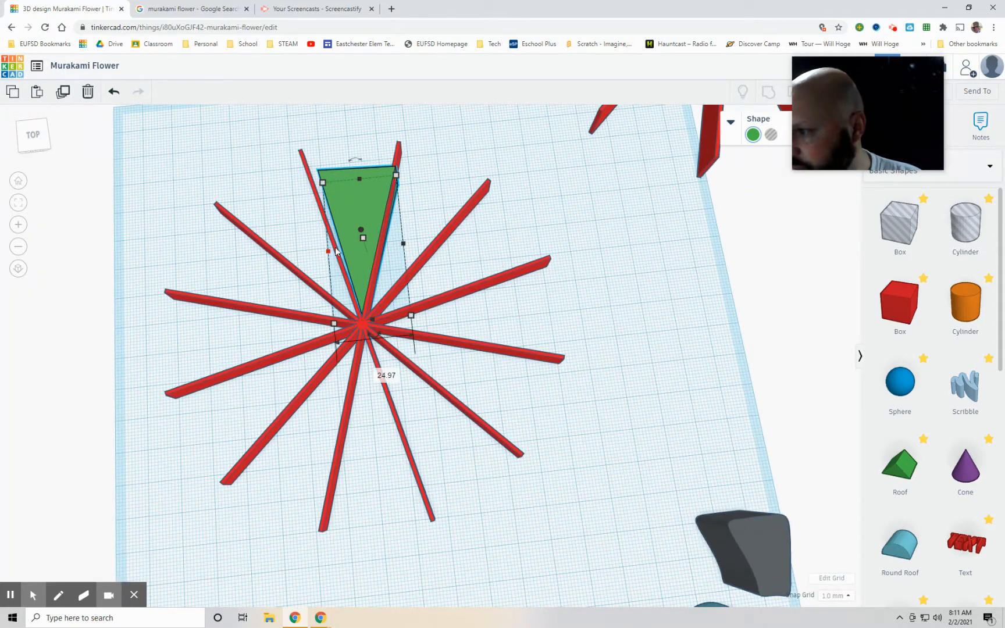
click(343, 203)
drag(342, 206, 340, 205)
drag(373, 341, 378, 359)
click(377, 409)
Step: Add a round roof standing upright and move its flat side against the wide end of the green roof
right_drag(618, 254, 605, 309)
drag(903, 552, 472, 149)
right_drag(606, 246, 296, 271)
mouse_move(660, 429)
drag(658, 429, 670, 357)
click(705, 502)
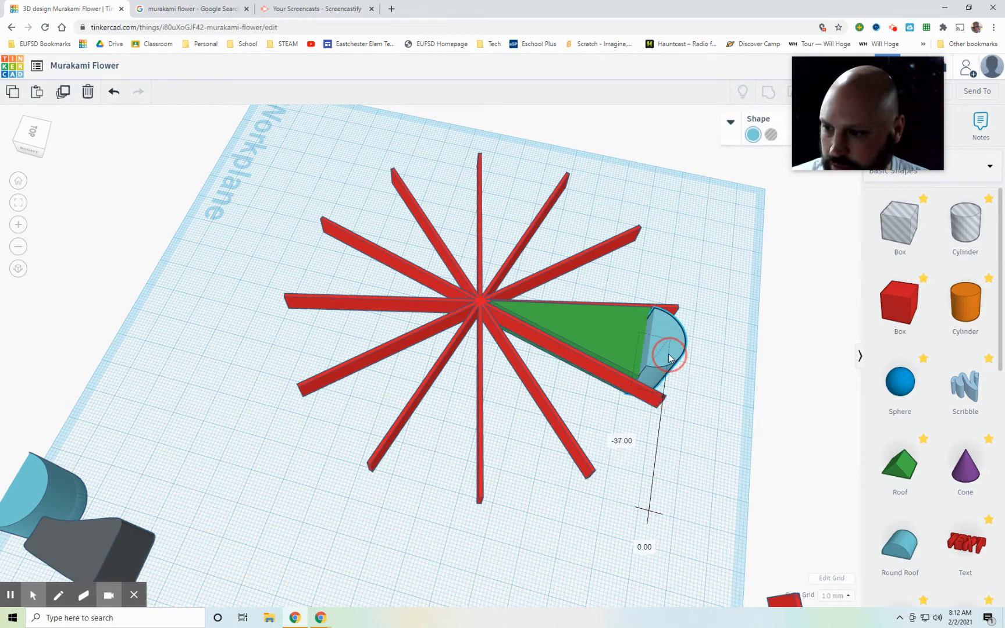
Step: Widen the round roof to span the green roof's wide end and shift it into line with that edge
right_drag(544, 531, 789, 510)
right_drag(398, 422, 482, 474)
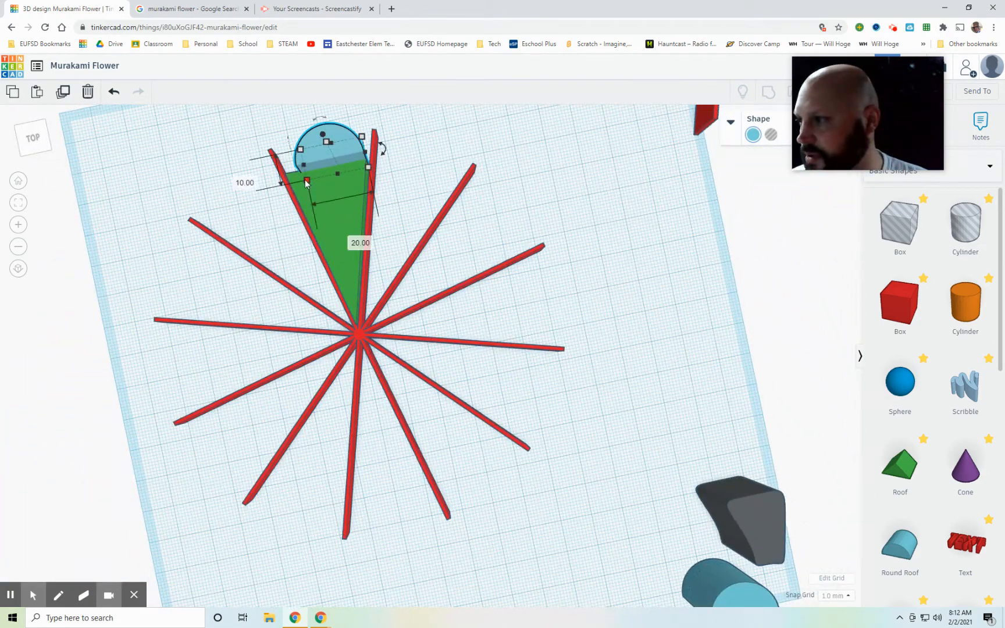
drag(303, 168, 286, 171)
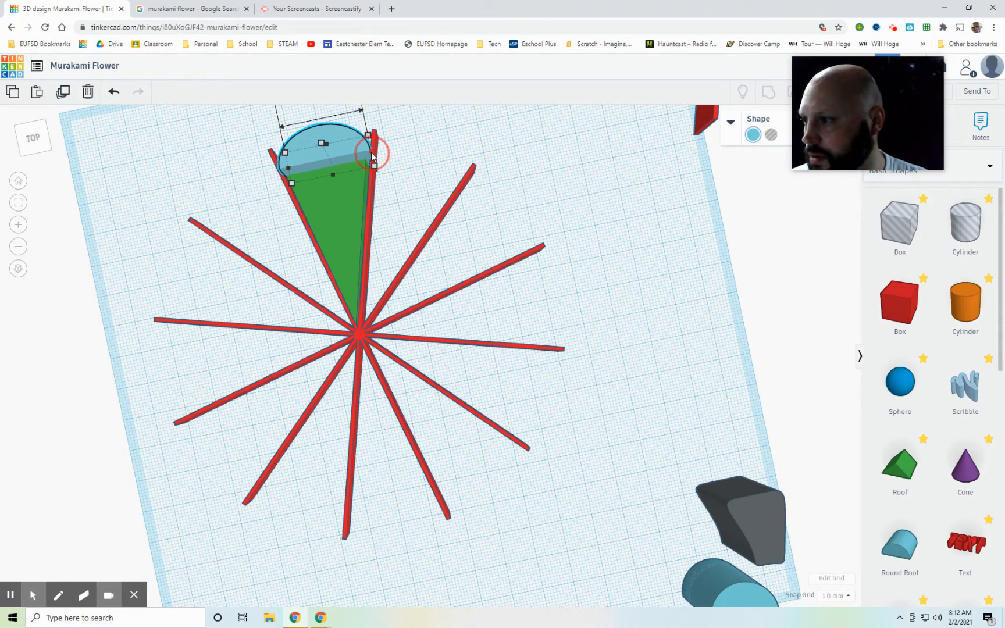
drag(318, 144, 324, 153)
Step: Raise the round roof 2 mm so its top face is flush with the green roof
click(400, 160)
right_drag(401, 160, 347, 199)
right_drag(456, 139, 532, 446)
click(515, 451)
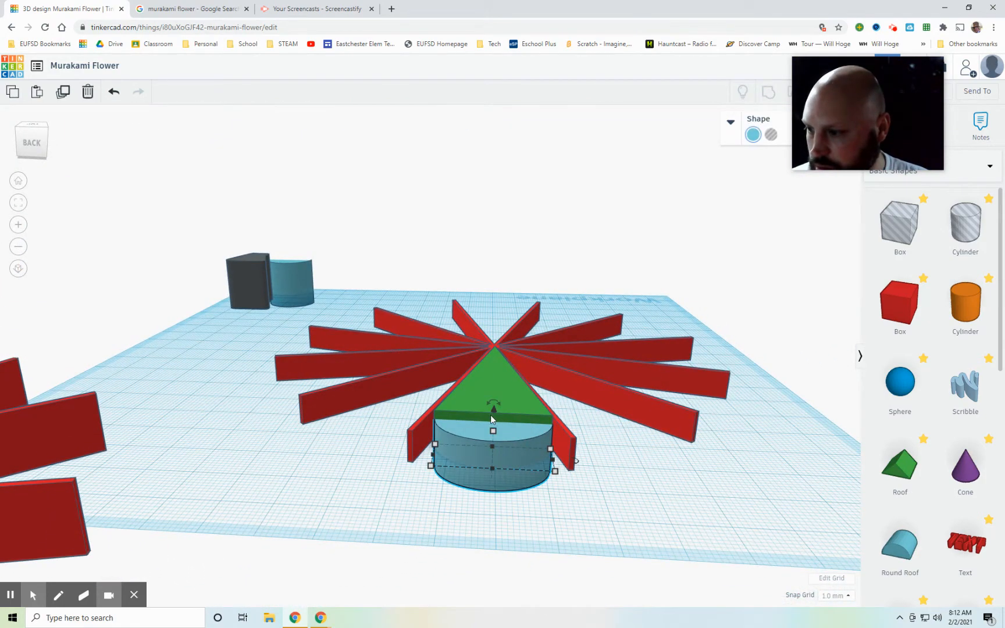
drag(494, 413, 495, 406)
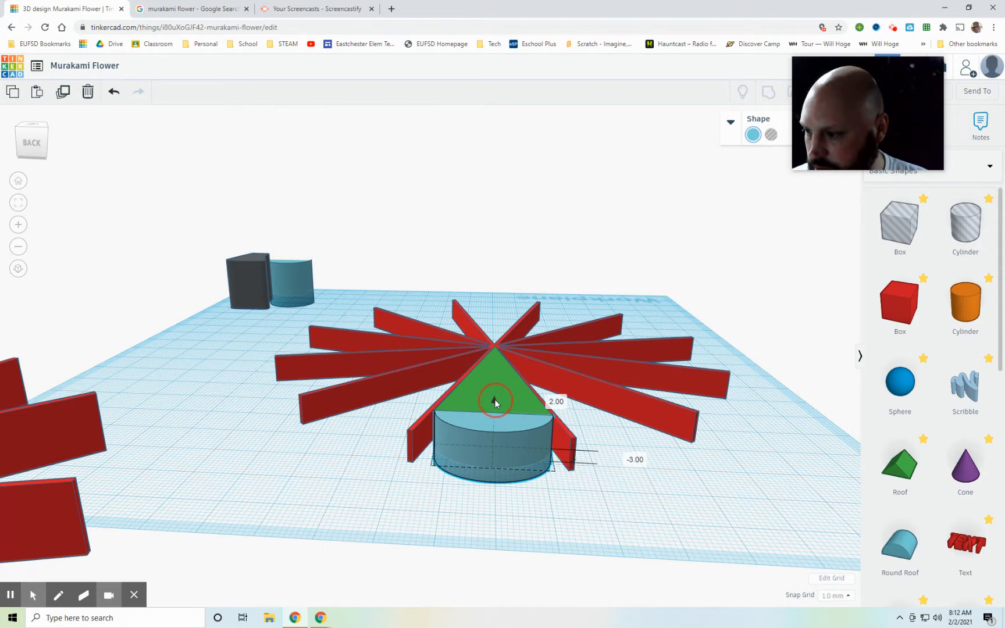
Step: Fine-tune the round roof's position so its flat edge meets the green roof's wide end
click(525, 502)
right_drag(525, 501, 474, 559)
click(475, 547)
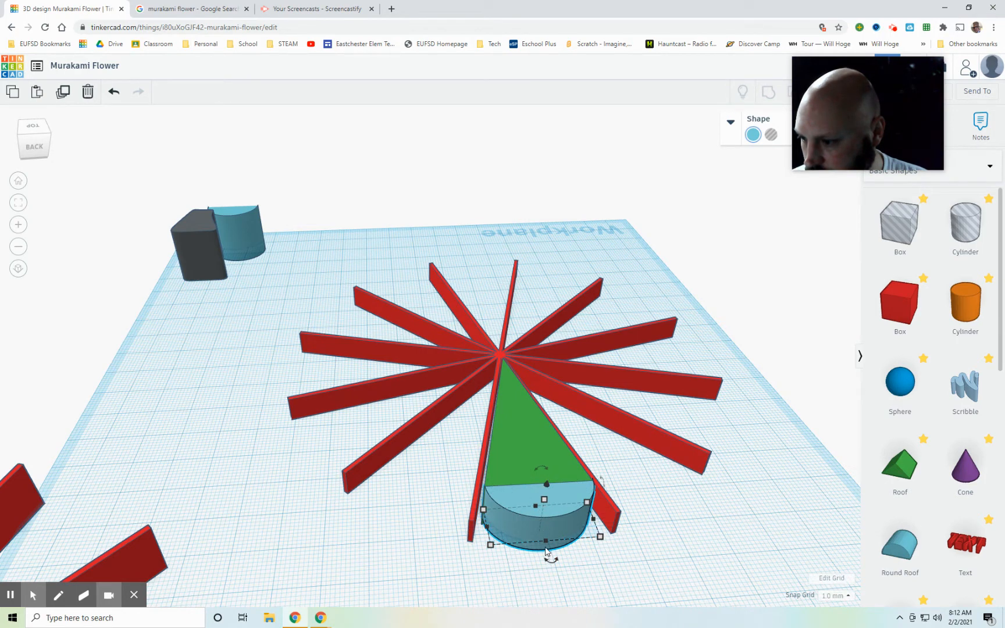
drag(548, 553, 530, 527)
scroll(584, 541, up, 5)
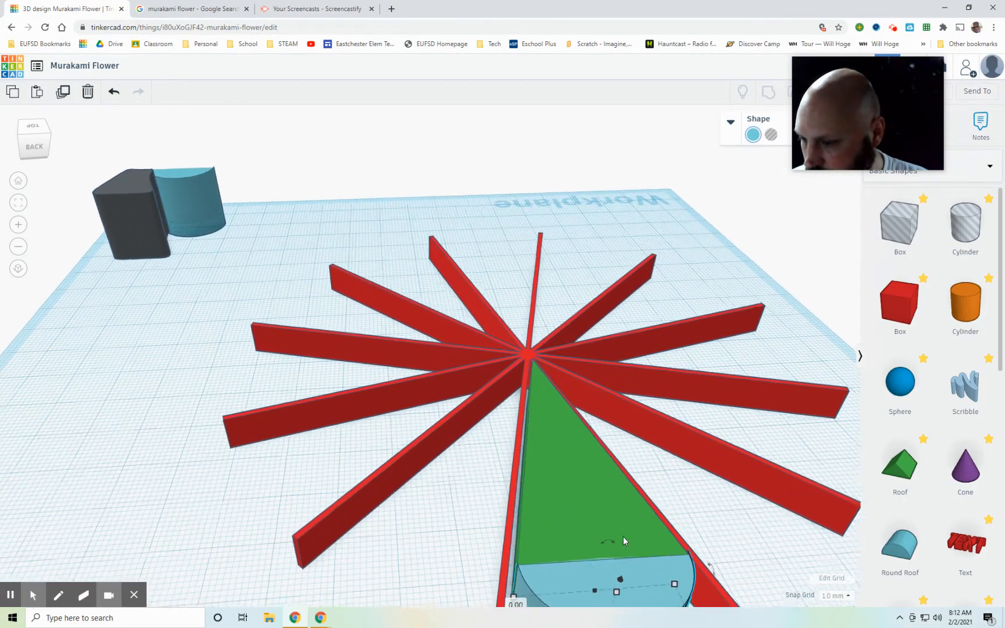
mouse_move(698, 491)
right_down()
mouse_move(695, 477)
mouse_move(714, 450)
mouse_move(705, 472)
right_up()
Step: Raise the green roof until its base is level with the workplane
click(572, 365)
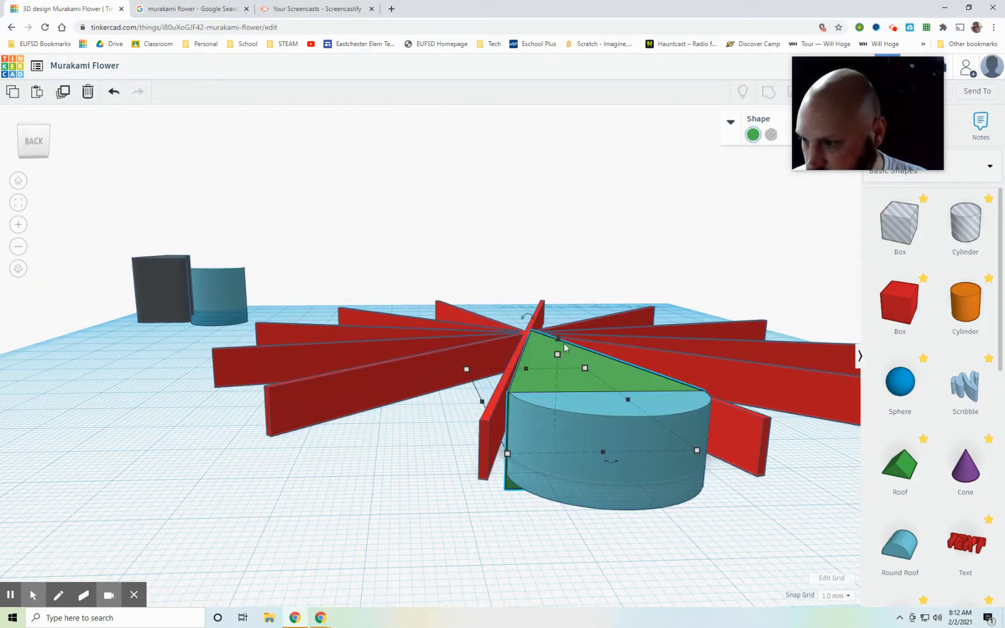
mouse_move(559, 342)
mouse_down()
mouse_move(558, 323)
mouse_move(566, 359)
mouse_up()
right_drag(511, 559, 516, 474)
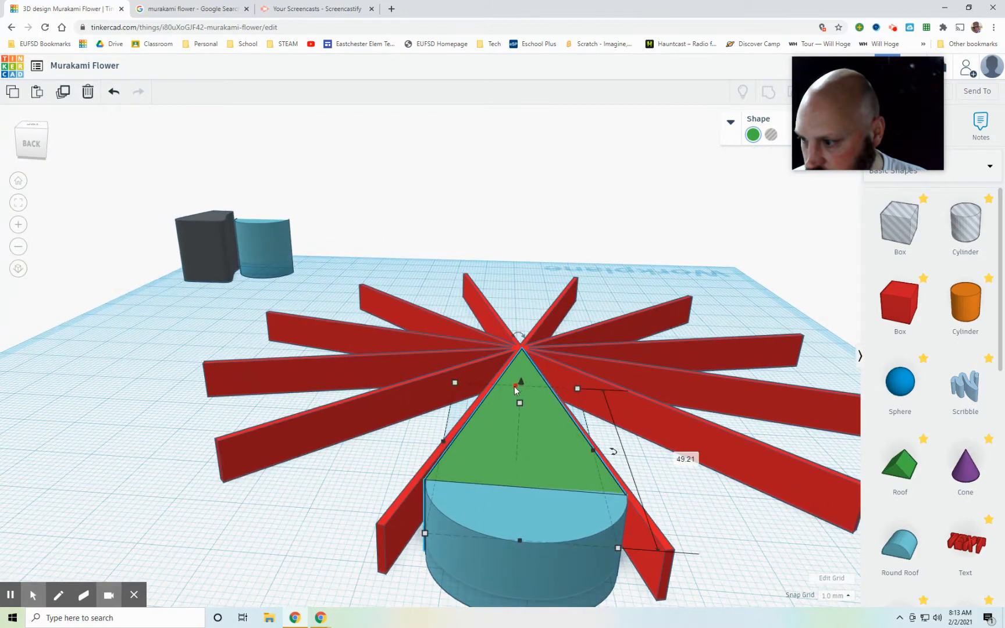
drag(524, 387, 523, 361)
Step: Raise the round roof 3 mm onto the workplane so its top matches the green roof again
click(540, 558)
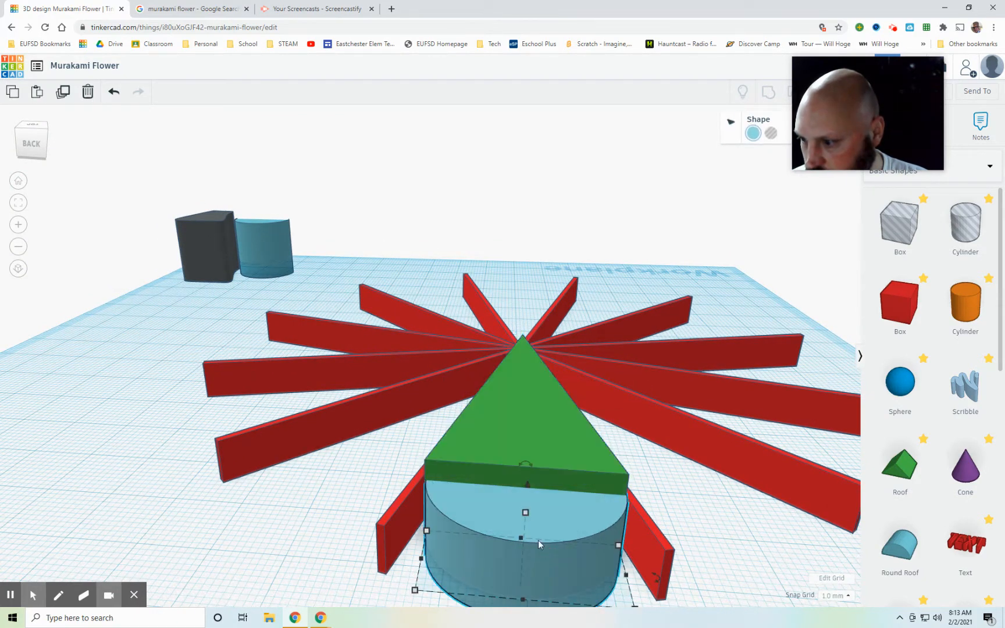
click(527, 484)
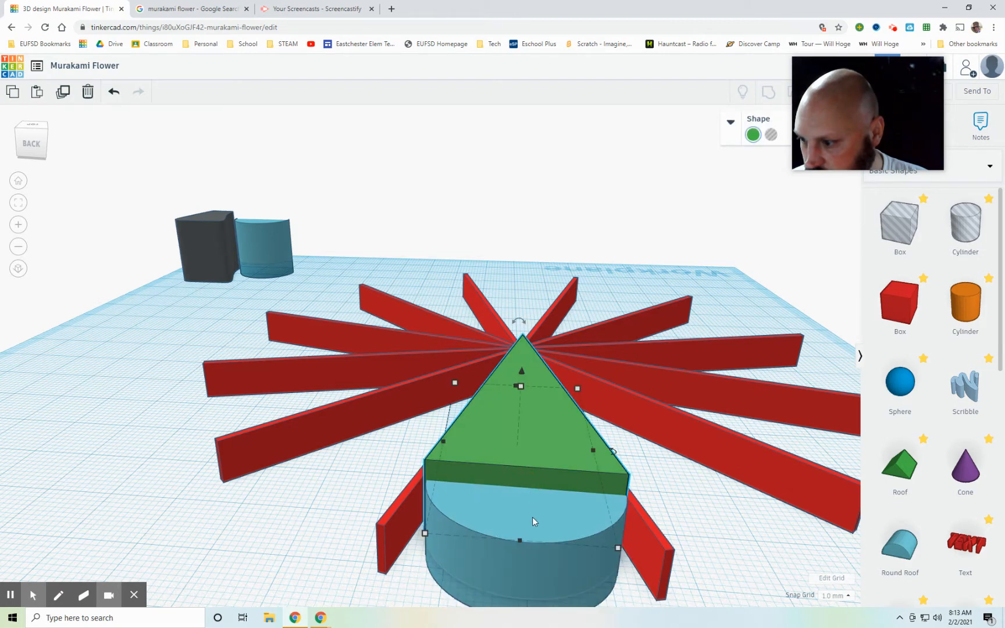
click(541, 549)
drag(528, 485, 531, 469)
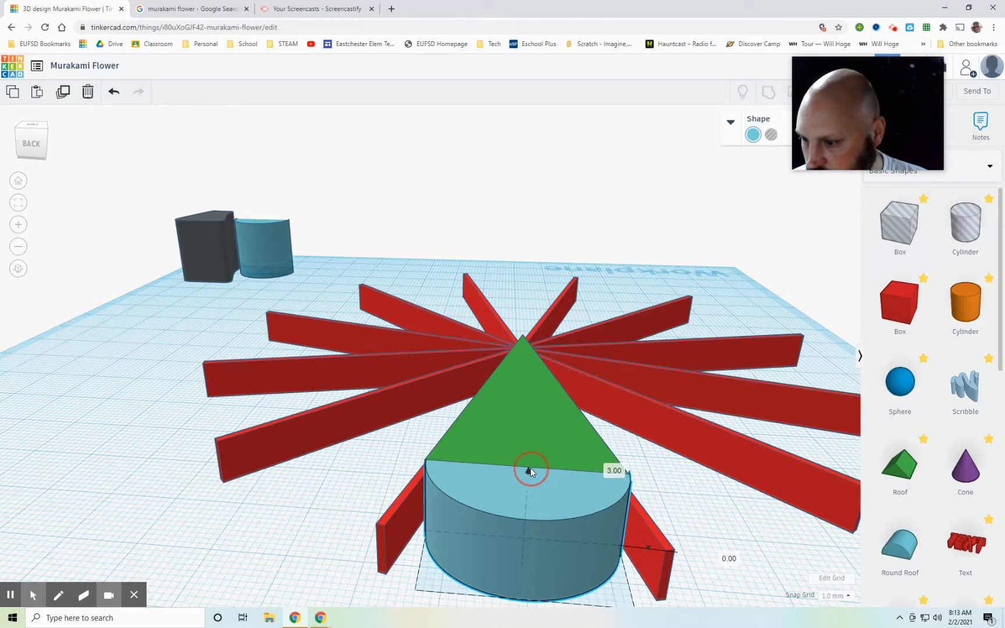
Step: Inspect the seam between the green roof and the round roof from several angles, checking each shape's fit
click(314, 507)
mouse_move(315, 507)
right_down()
mouse_move(393, 518)
mouse_move(312, 526)
right_up()
click(482, 537)
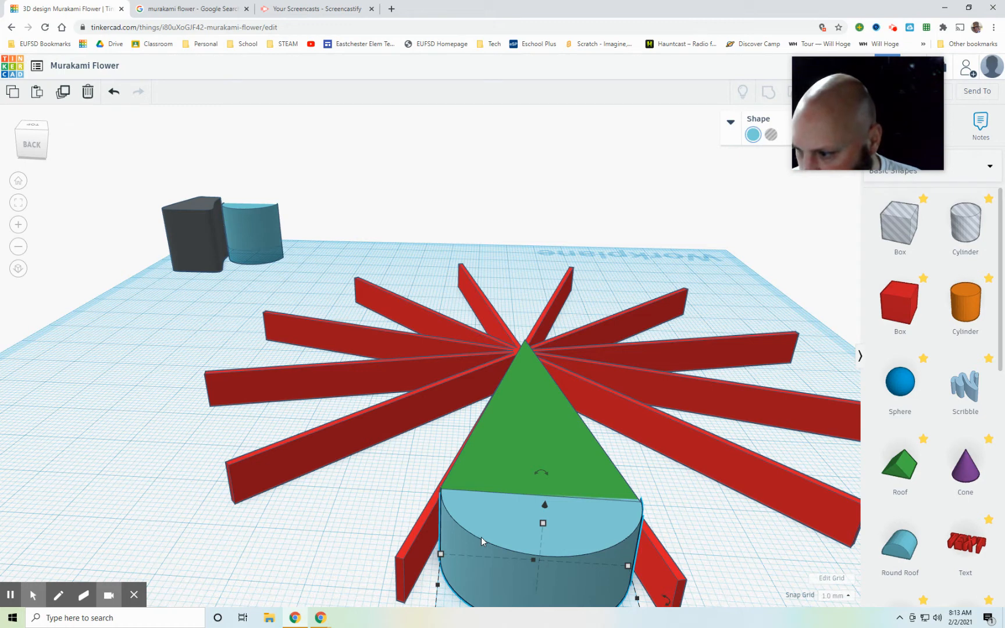
click(532, 460)
right_drag(402, 474, 365, 478)
click(295, 486)
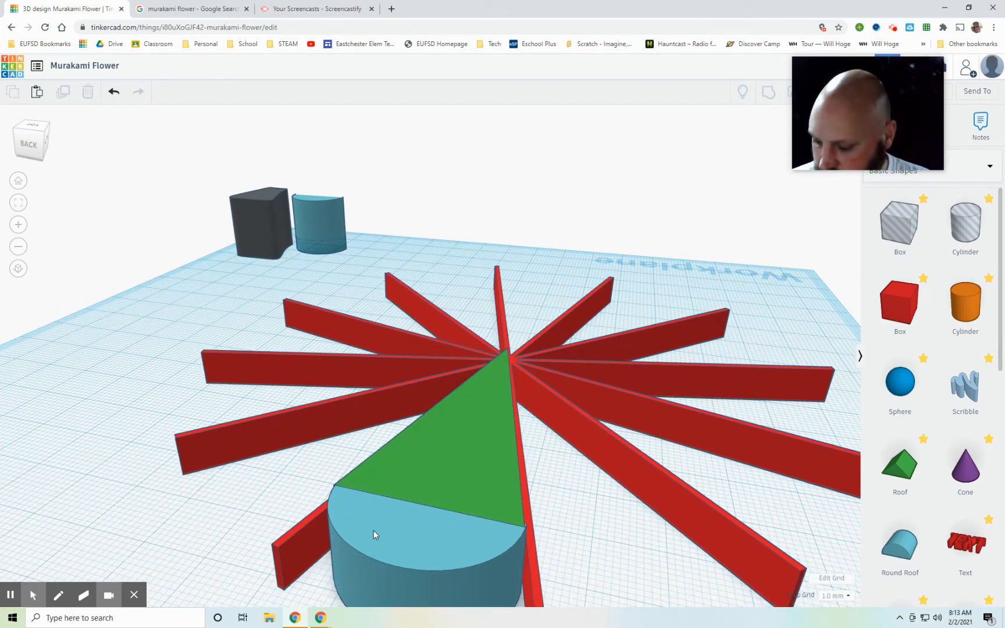
click(402, 539)
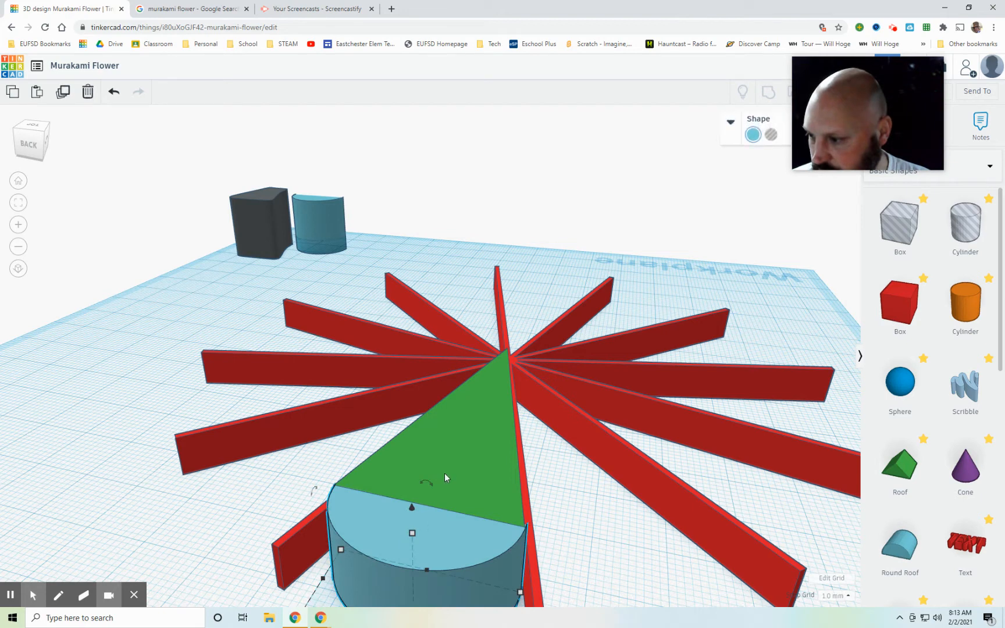
shift+click(468, 437)
click(590, 532)
right_drag(595, 532, 574, 465)
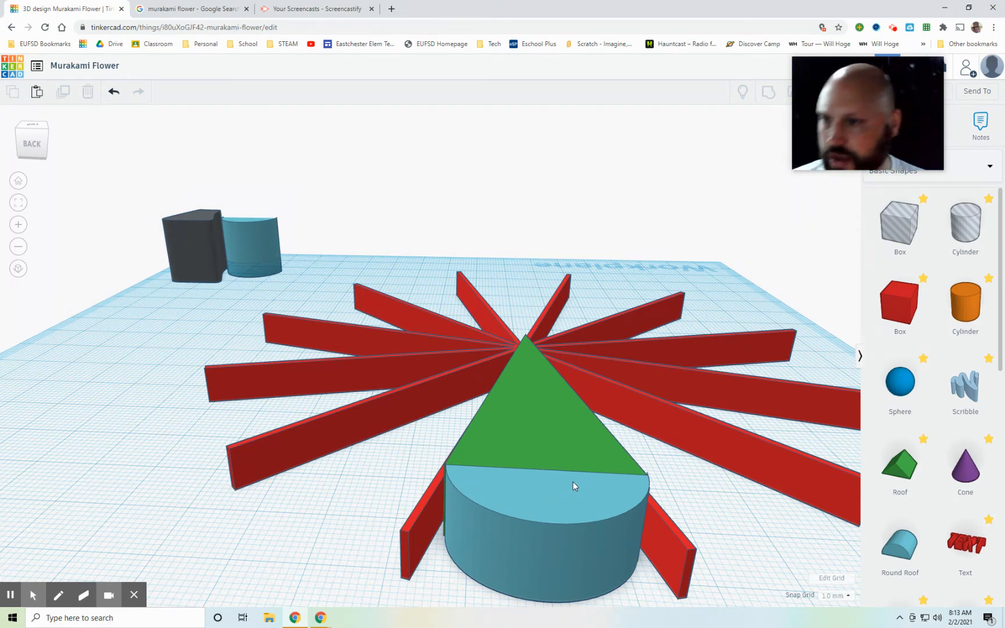
Step: Group the green roof and the round roof into a single petal
click(574, 527)
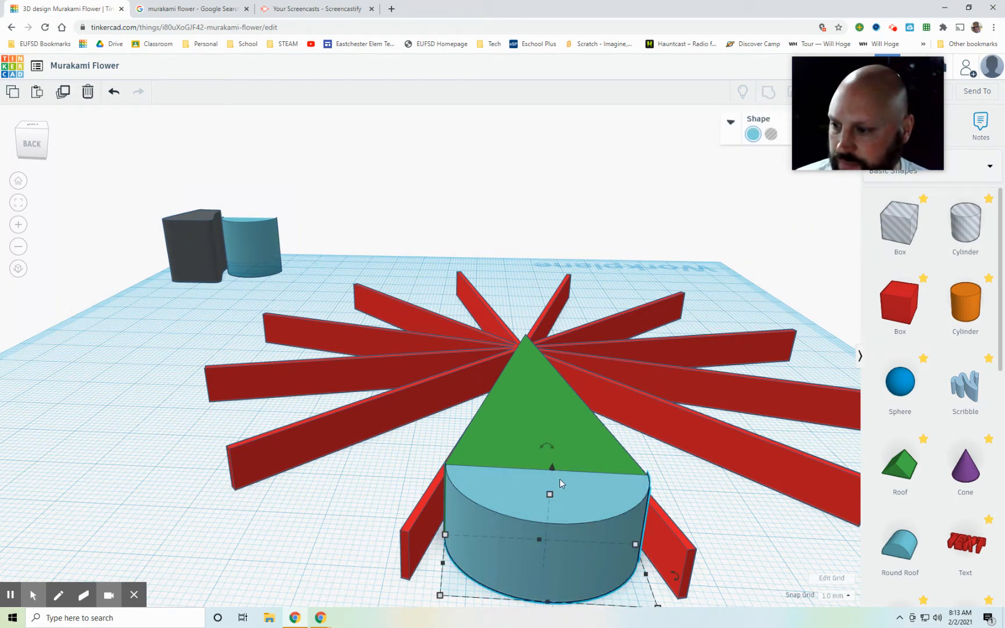
shift+click(519, 406)
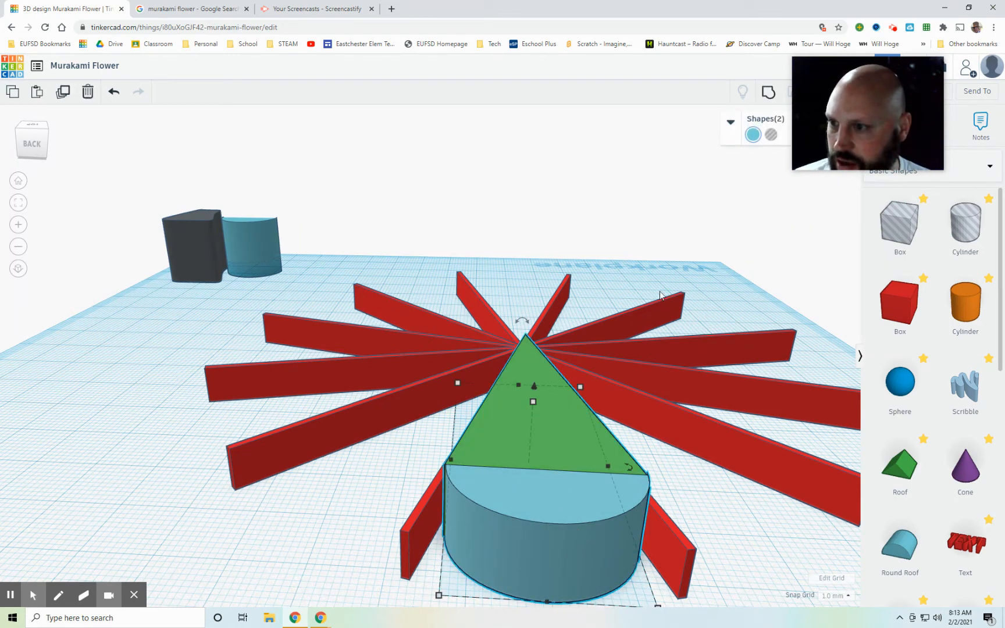
click(769, 92)
Step: Duplicate the petal in place, try tilting the copy out of the flat plane, and undo that rotation
right_drag(747, 510, 254, 557)
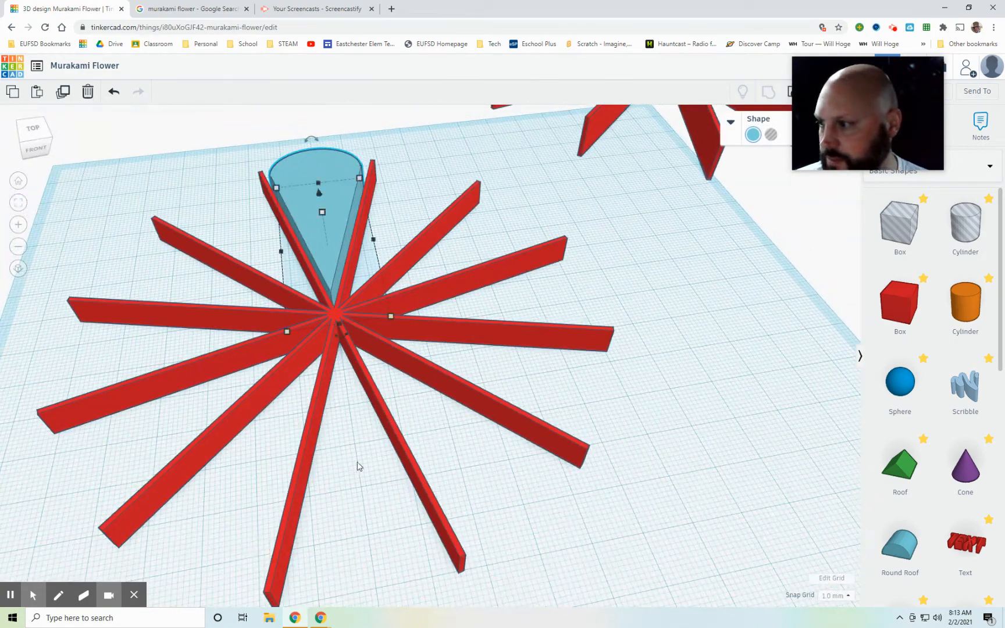
right_drag(655, 411, 423, 275)
right_drag(483, 181, 399, 152)
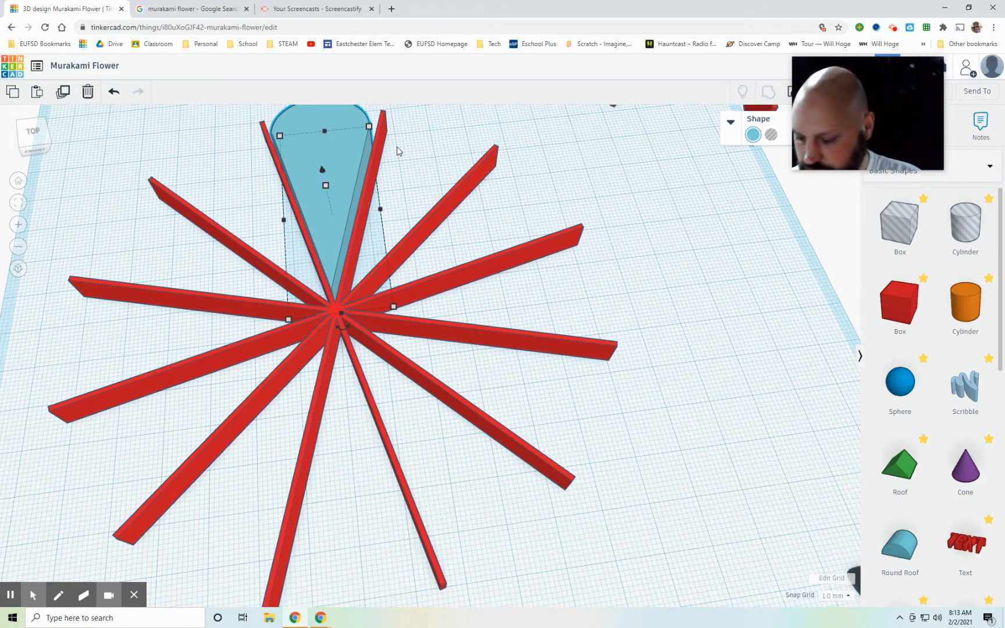
scroll(418, 153, up, 1)
scroll(419, 153, down, 3)
drag(336, 121, 288, 104)
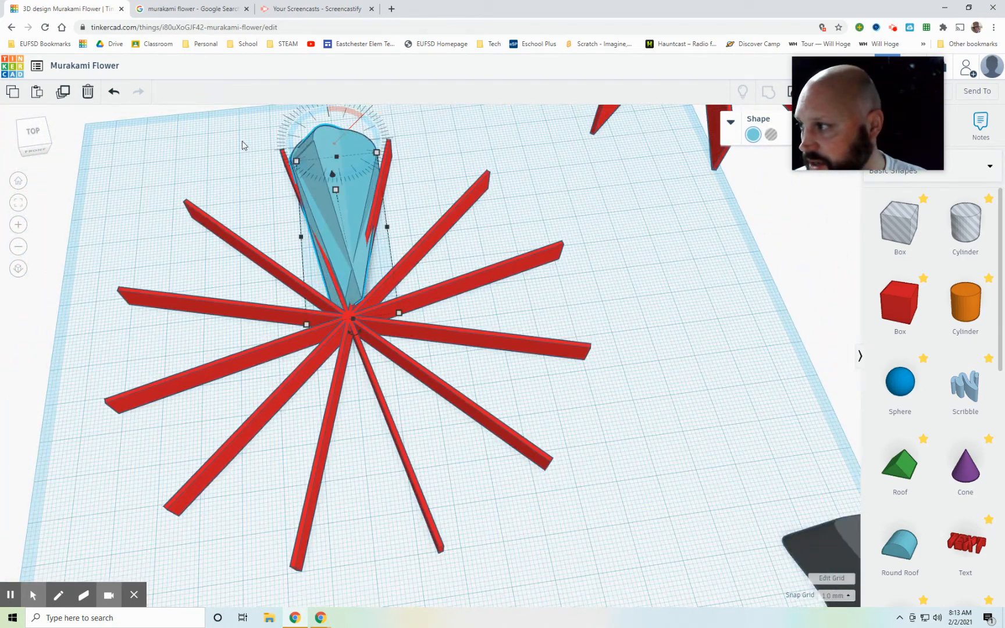
click(114, 93)
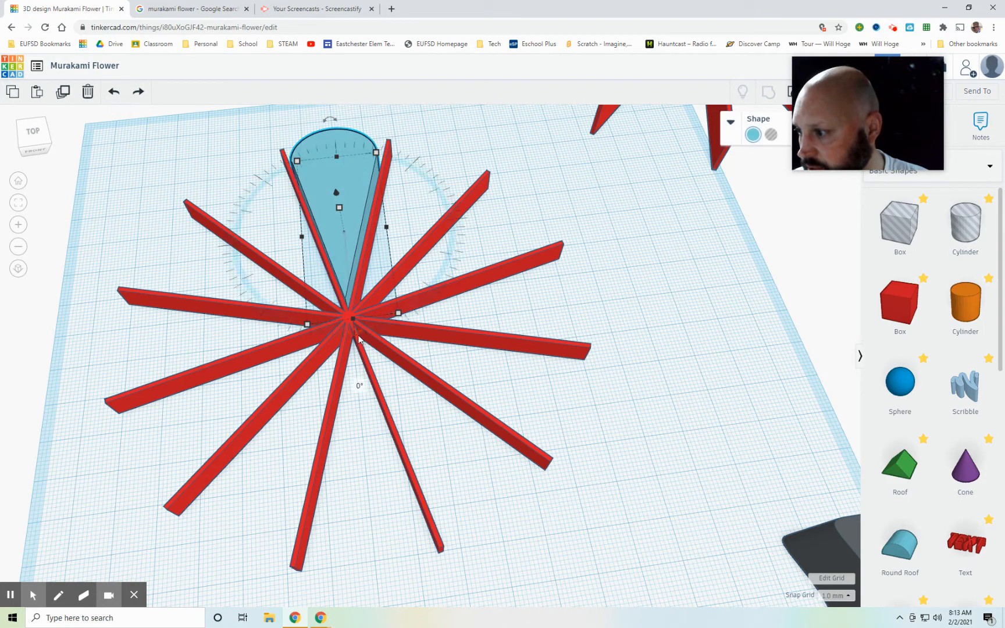
Step: Rotate the petal copy 30° clockwise as seen from above and shift it sideways into the neighbouring spoke gap
drag(352, 343, 198, 495)
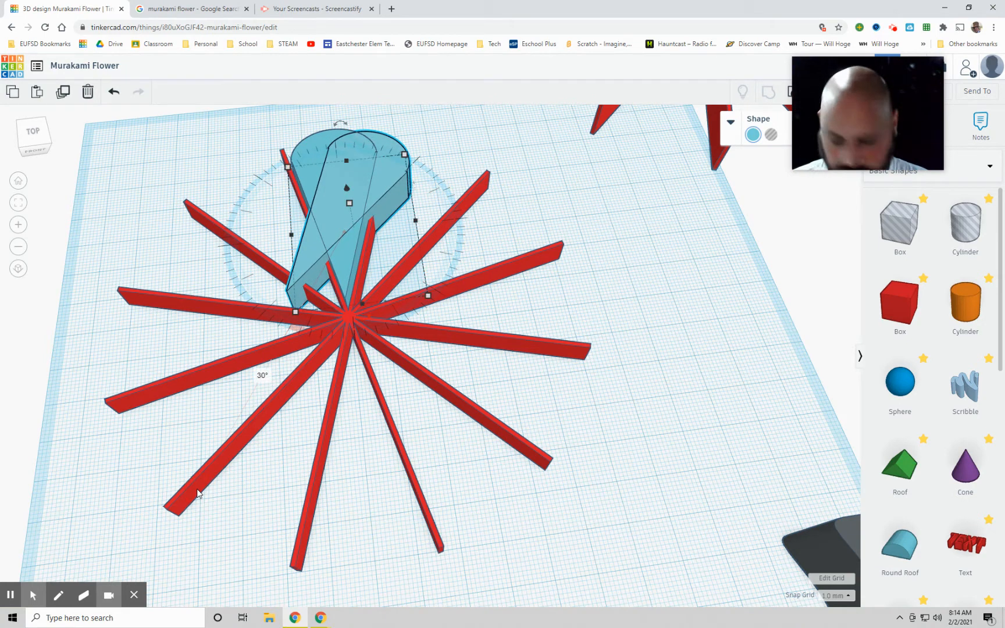
key(Right)
key(Right)
key(Right)
key(Right)
key(Right)
key(Right)
key(Right)
key(Right)
key(Right)
key(Right)
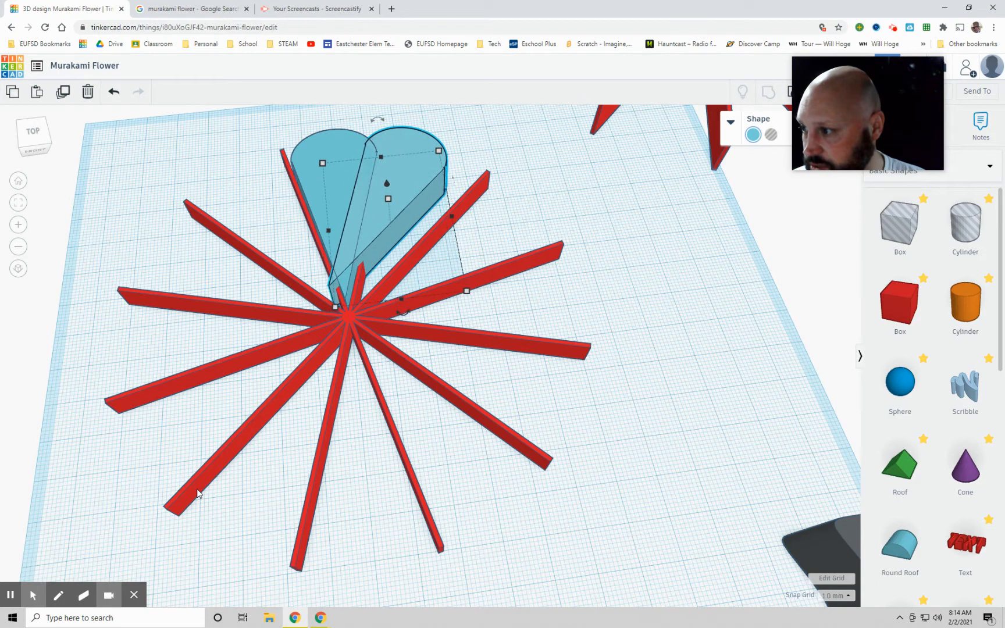
key(Right)
key(Right)
key(Right)
key(Right)
key(Right)
key(Right)
key(Right)
key(Right)
key(Right)
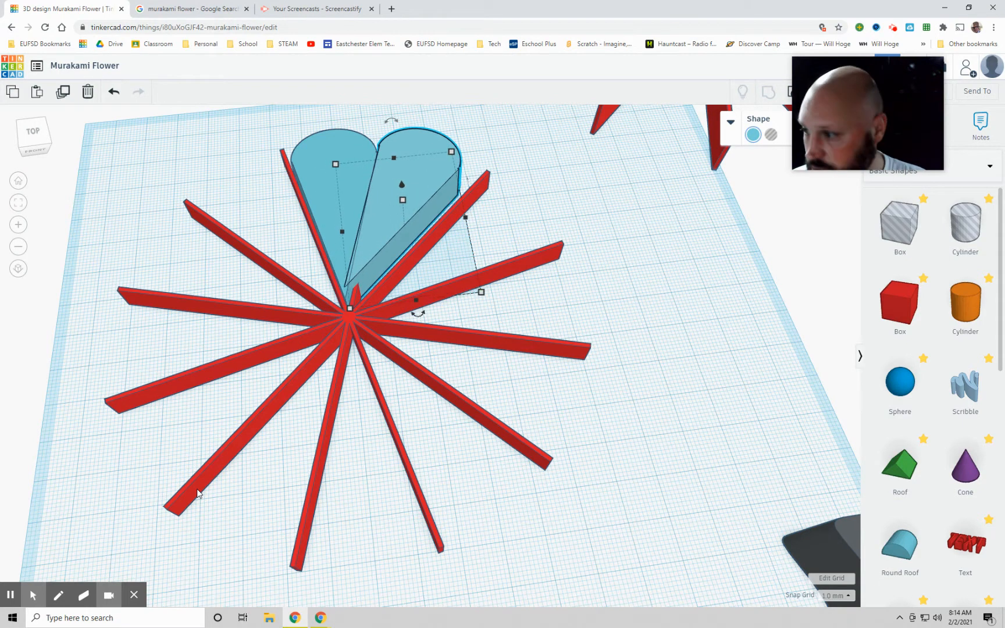
Step: Nudge the copied petal towards the hub so its tip meets the centre and its side meets the first petal
key(Down)
key(Down)
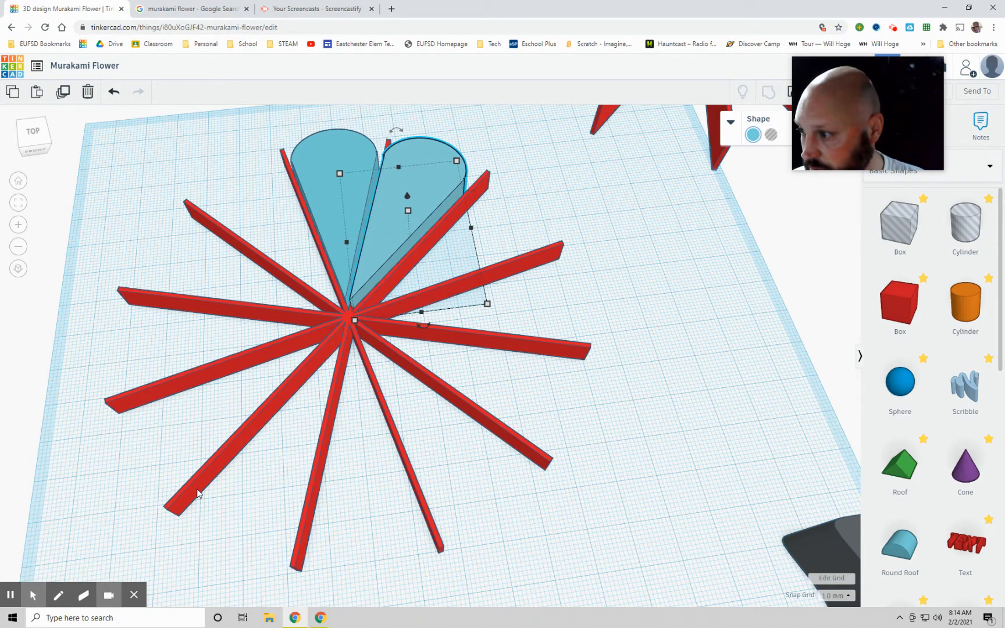
key(Left)
key(Left)
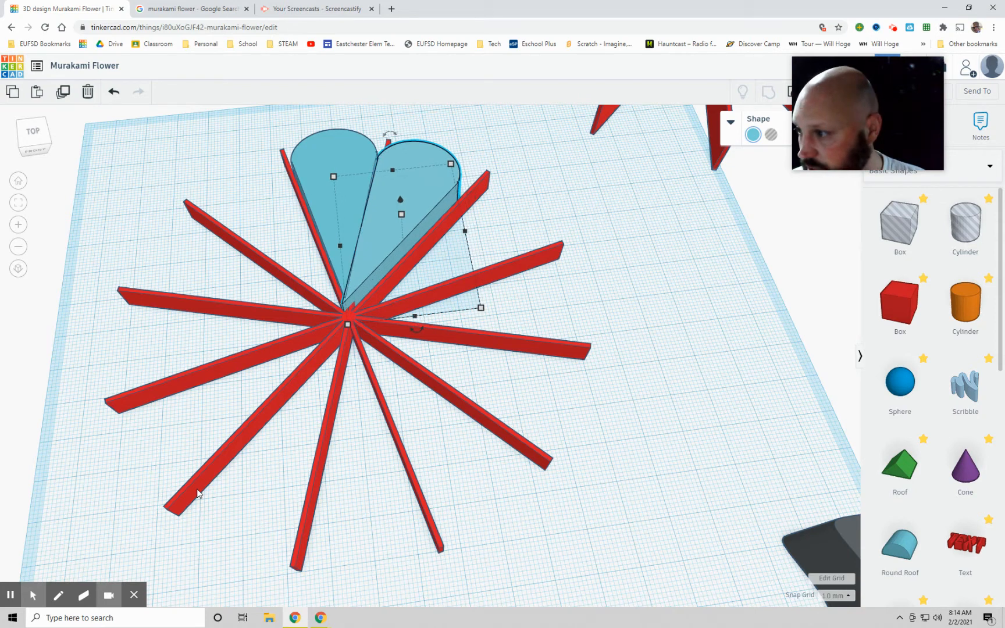
key(Right)
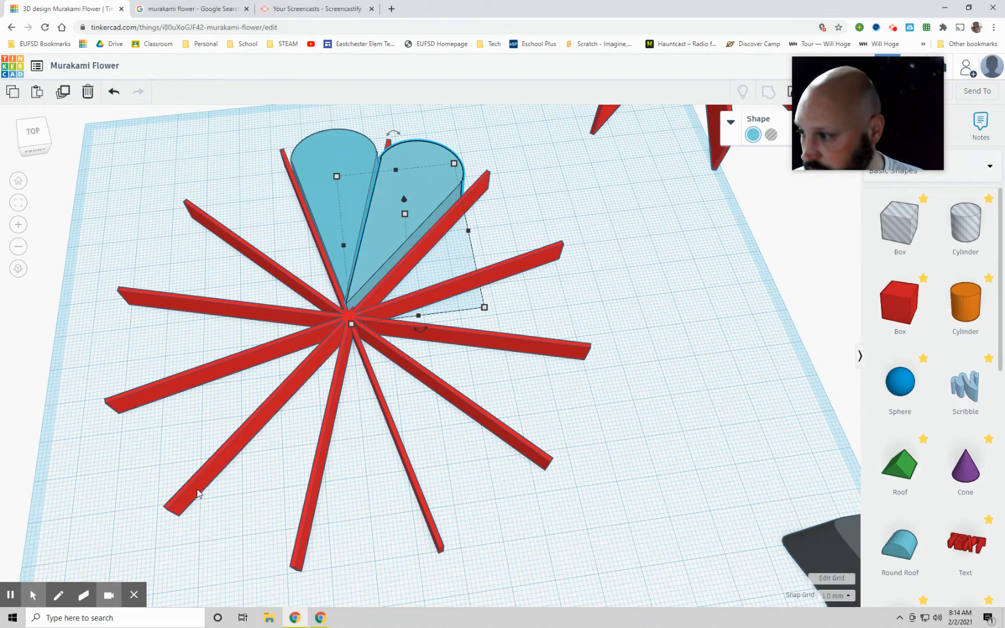
key(Up)
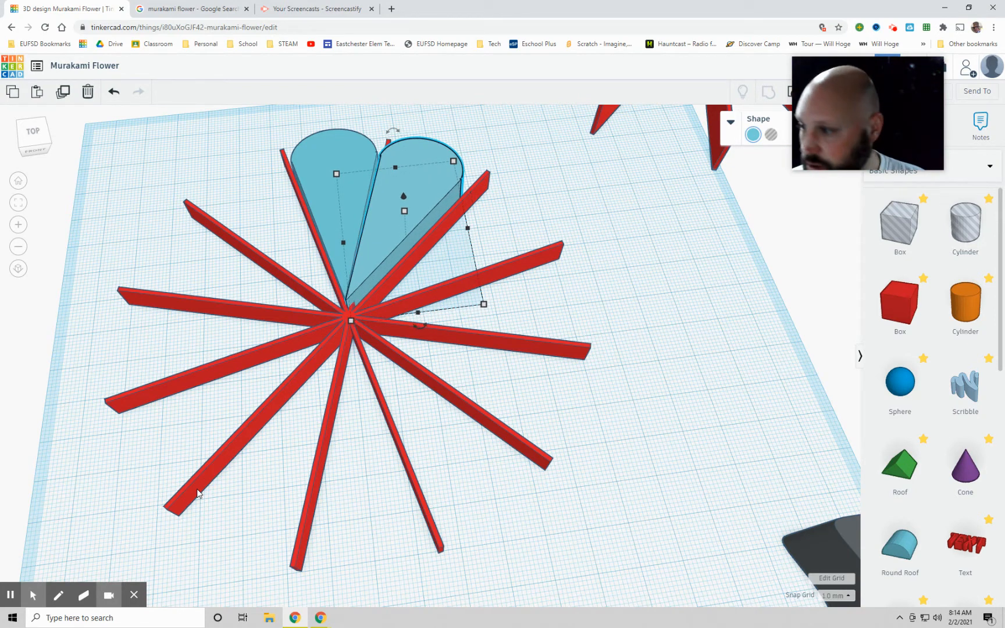
Step: Nudge the second petal tight against the first, and make a duplicate of it rotated clockwise by one spoke interval
key(Left)
key(Down)
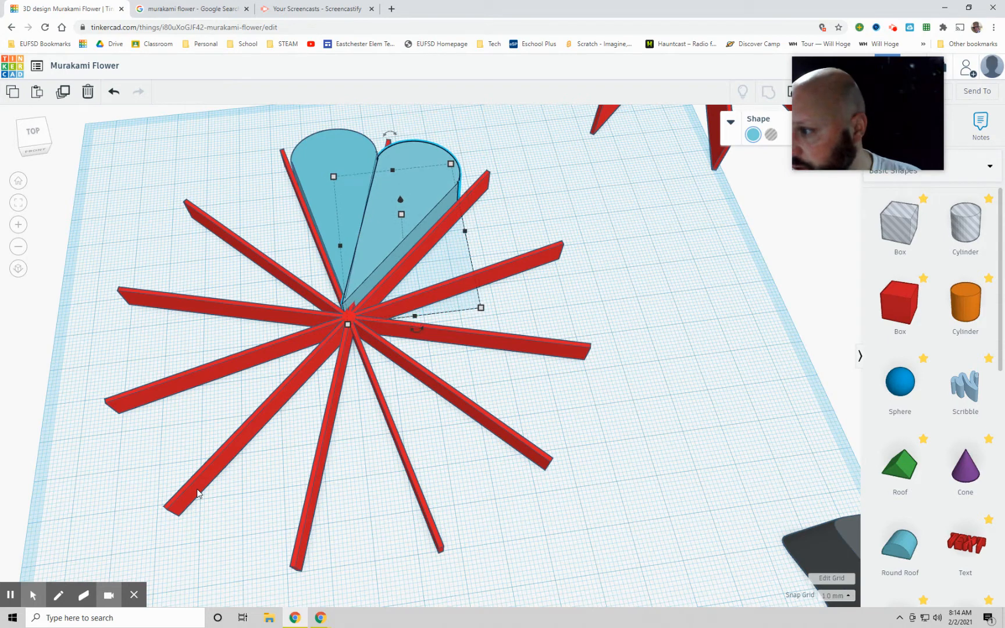
key(ctrl+d)
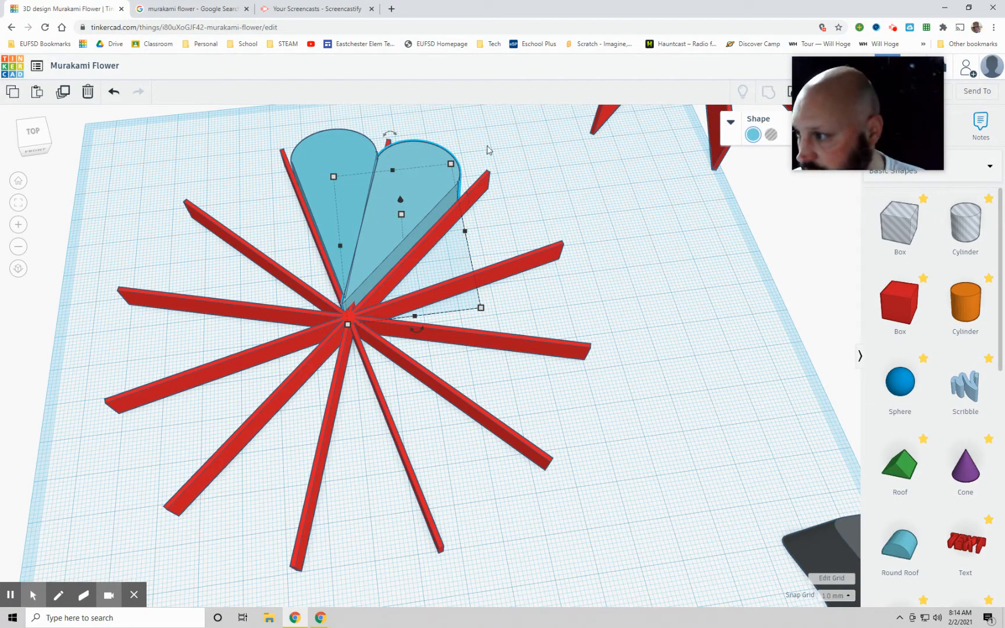
mouse_move(425, 335)
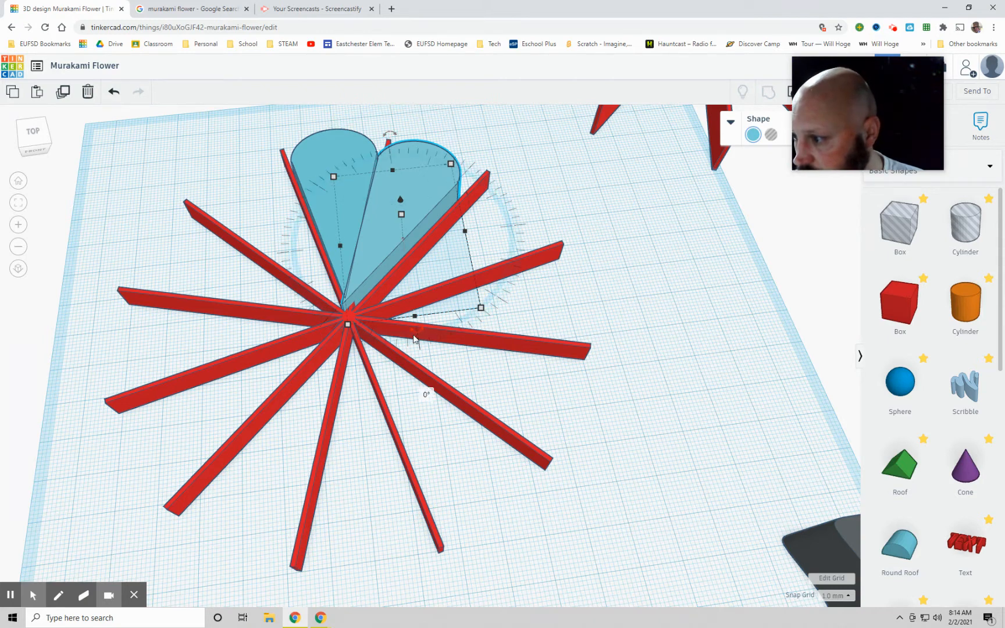
drag(417, 338, 285, 472)
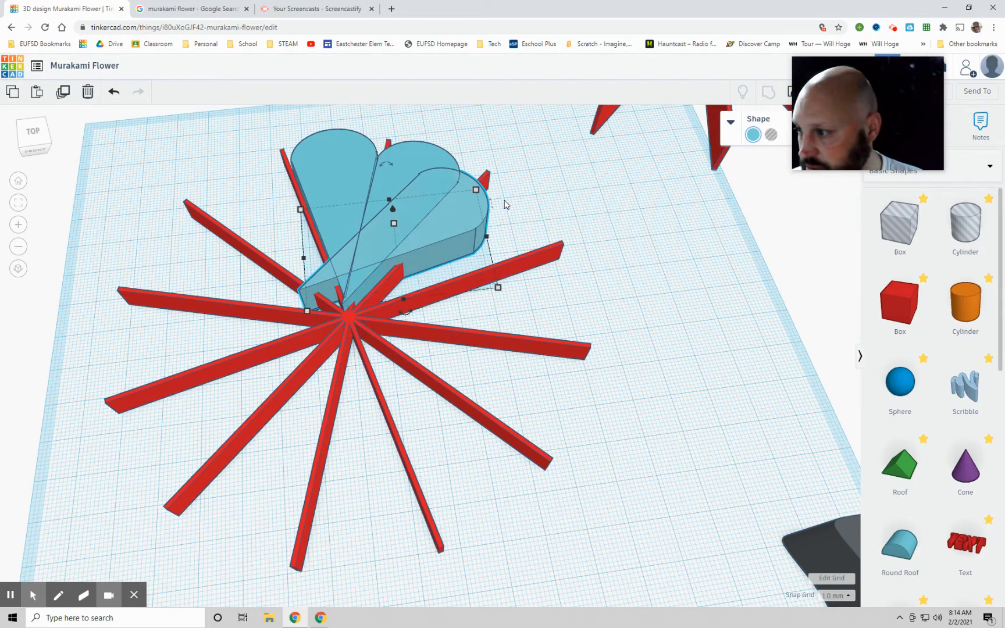
Step: Nudge the third petal into the next spoke gap so its tip meets the hub and its side meets the second petal
key(Down)
key(Down)
key(Down)
key(Down)
key(Down)
key(Down)
key(Down)
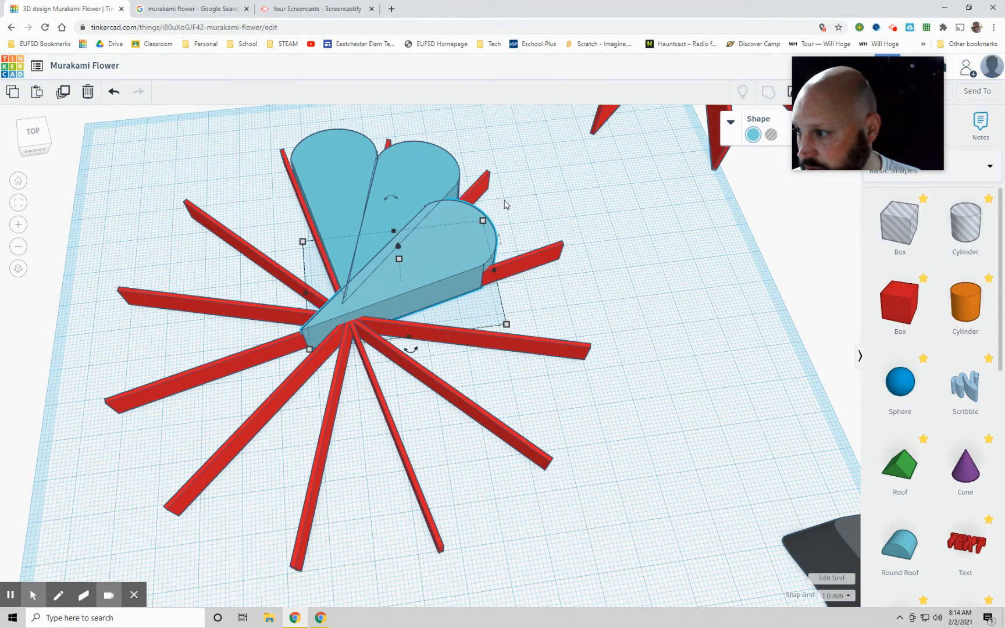
key(Right)
key(Right)
key(Right)
key(Right)
key(Right)
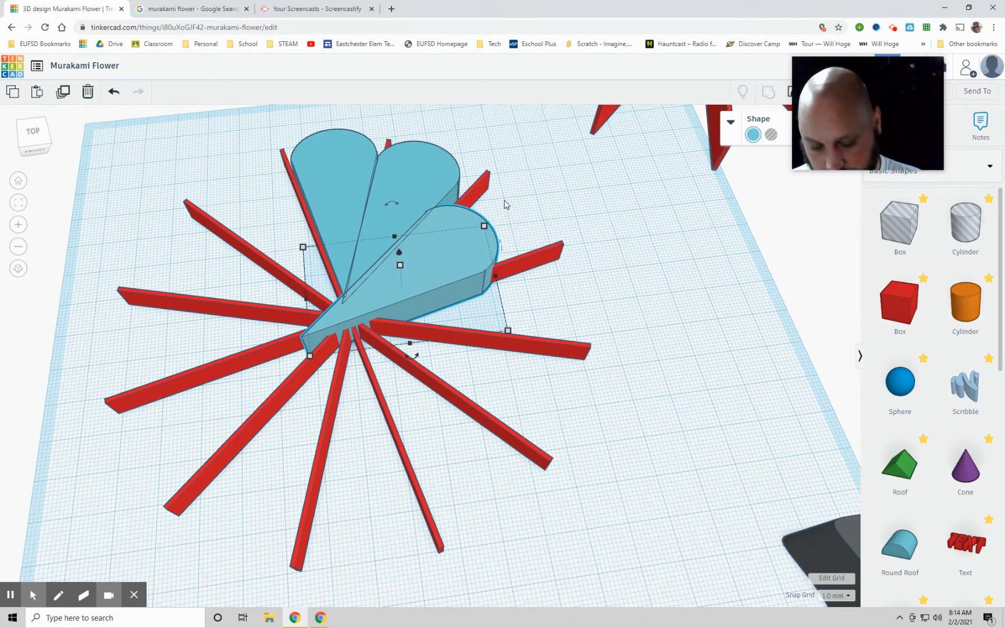
key(Right)
key(Right)
key(Right)
key(Right)
key(Right)
key(Up)
key(Up)
key(Up)
key(Up)
key(Up)
key(Up)
key(Up)
key(Up)
key(Right)
key(Right)
key(Up)
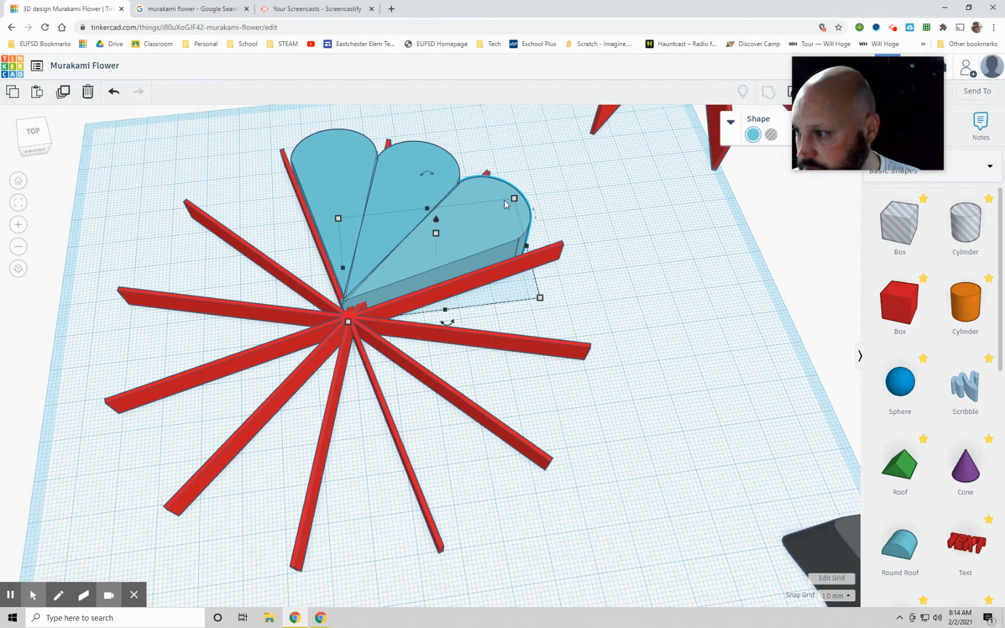
key(Up)
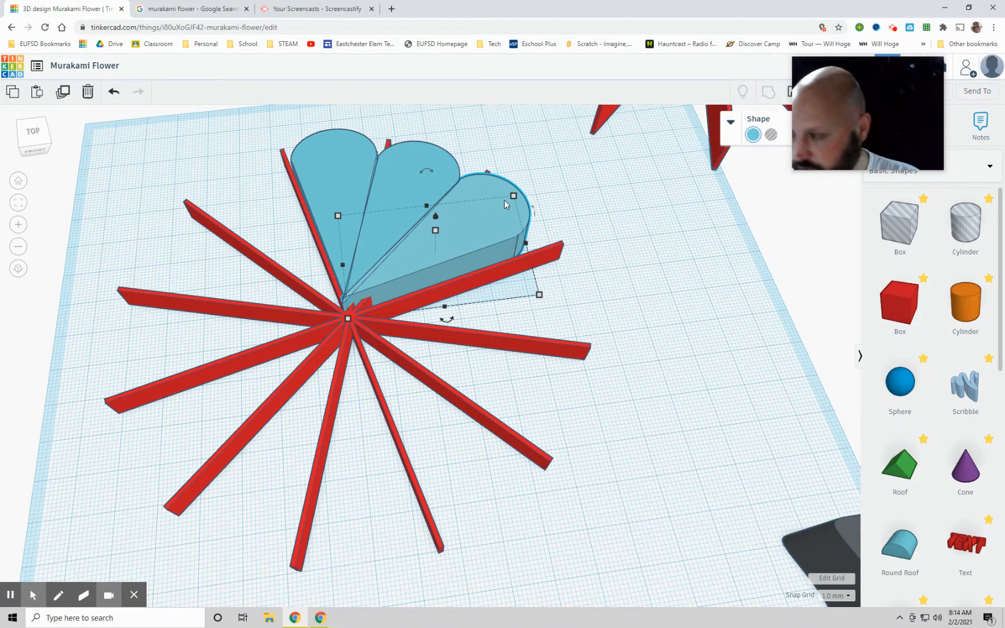
Step: Repeat the duplicate with its rotation and offset nine times to complete a closed ring of twelve petals
key(ctrl+d)
key(ctrl+d)
key(ctrl+d)
key(ctrl+d)
key(ctrl+d)
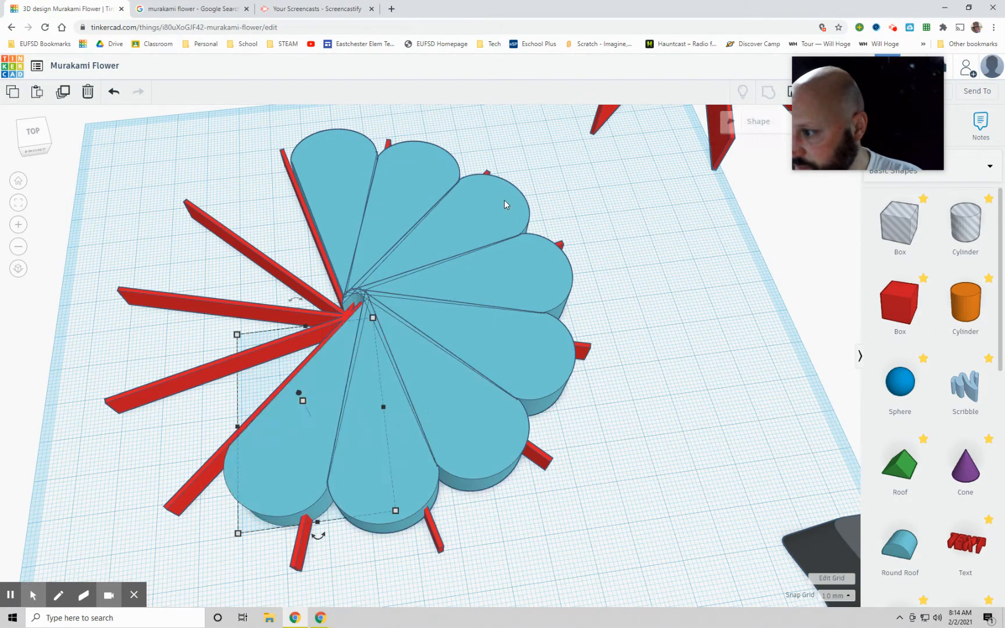
key(ctrl+d)
key(ctrl+d)
key(ctrl+d)
key(ctrl+d)
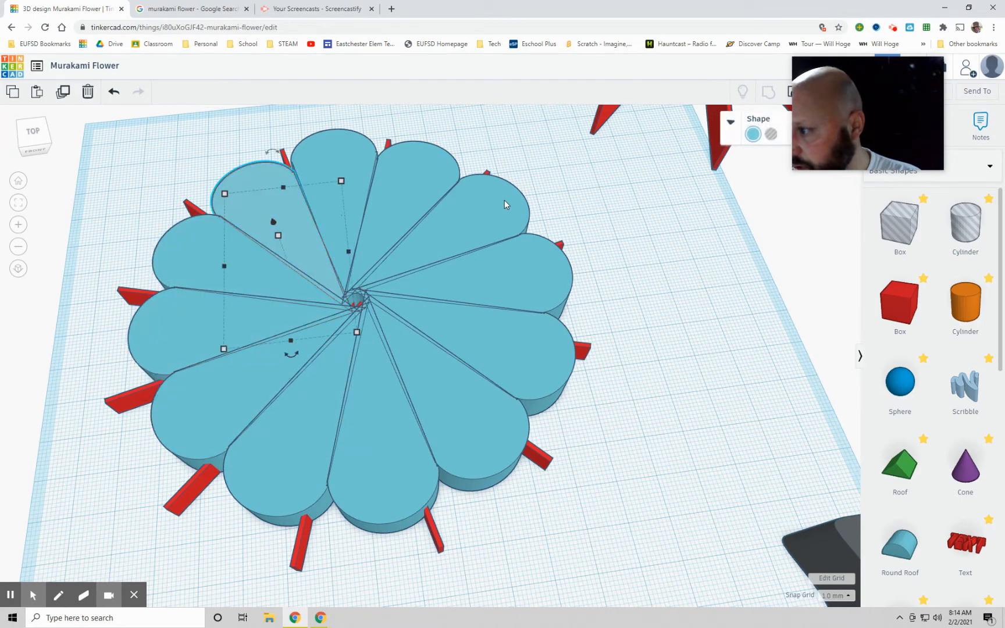
Step: Move the red twelve-spoke guide out from under the petals to the area behind the flower
click(690, 318)
right_drag(687, 268, 656, 261)
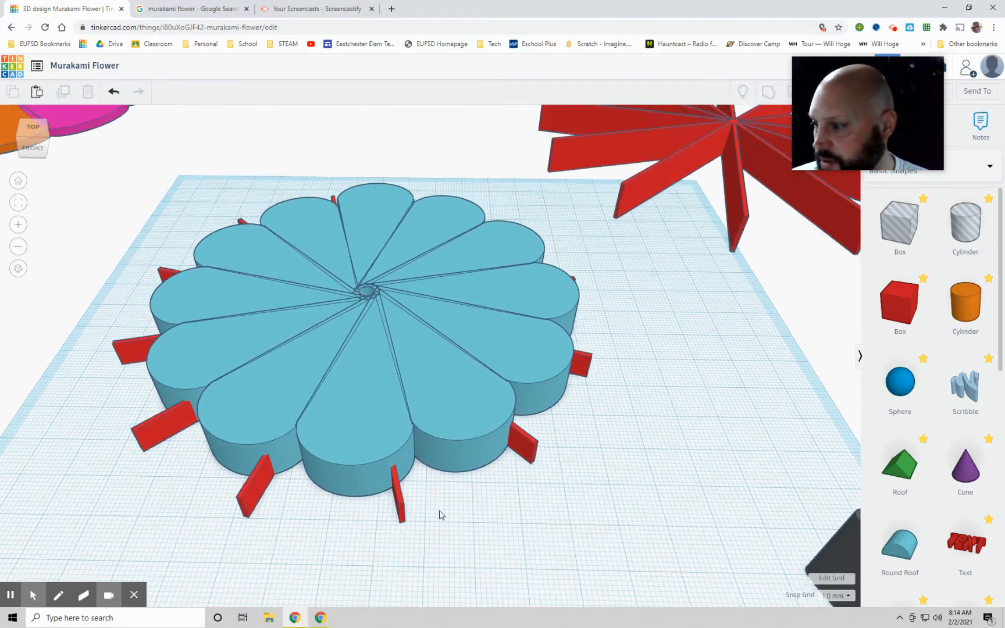
drag(403, 508, 604, 212)
Step: Place a cylinder at the flower's centre with 64 sides and scale it proportionally to a 30 mm by 30 mm base
right_drag(574, 534, 552, 476)
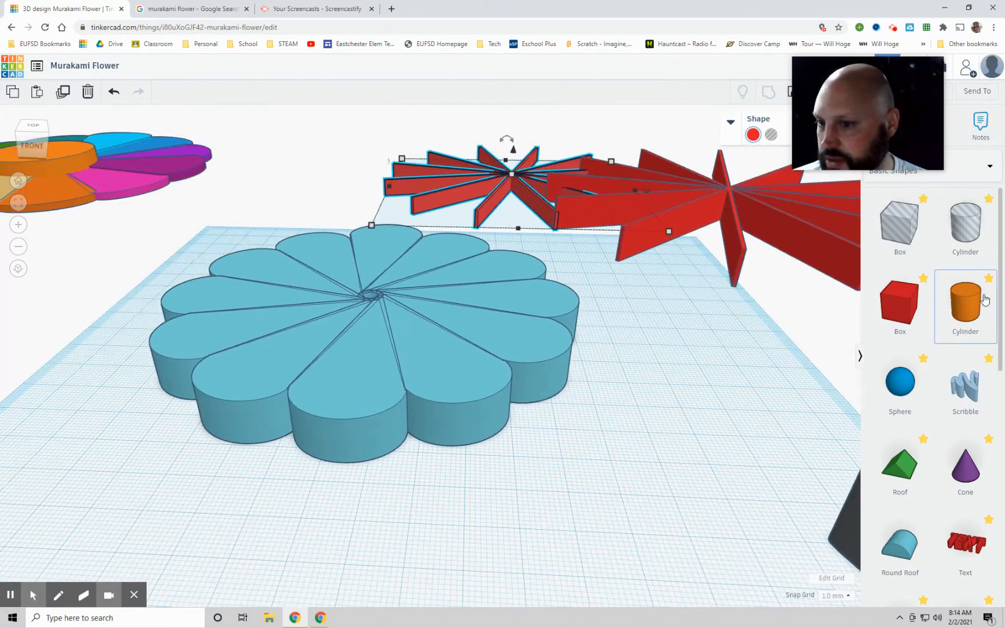
drag(956, 302, 375, 327)
right_drag(584, 503, 644, 161)
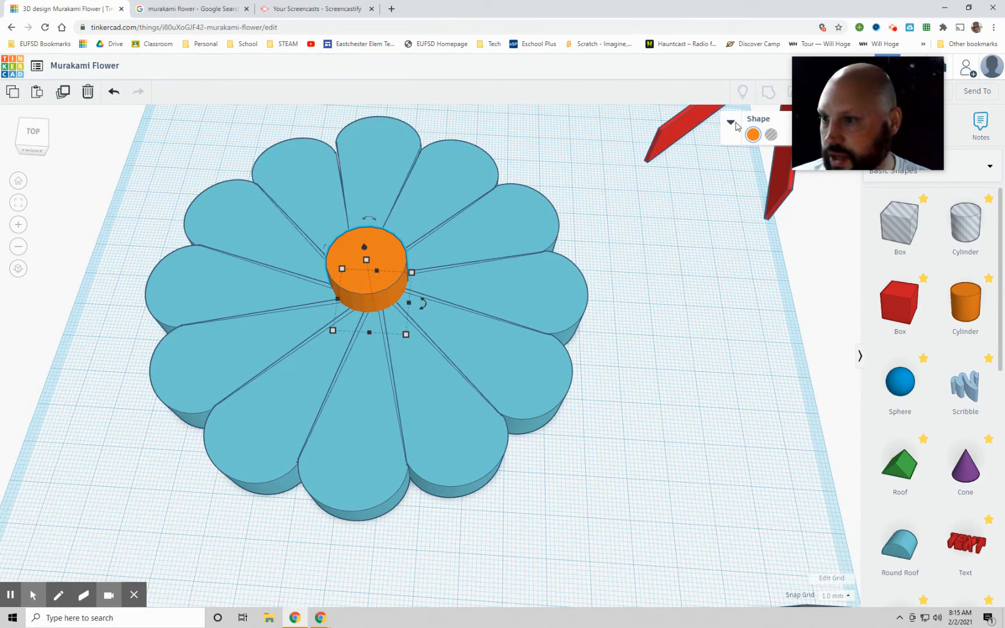
click(733, 123)
drag(774, 218, 841, 217)
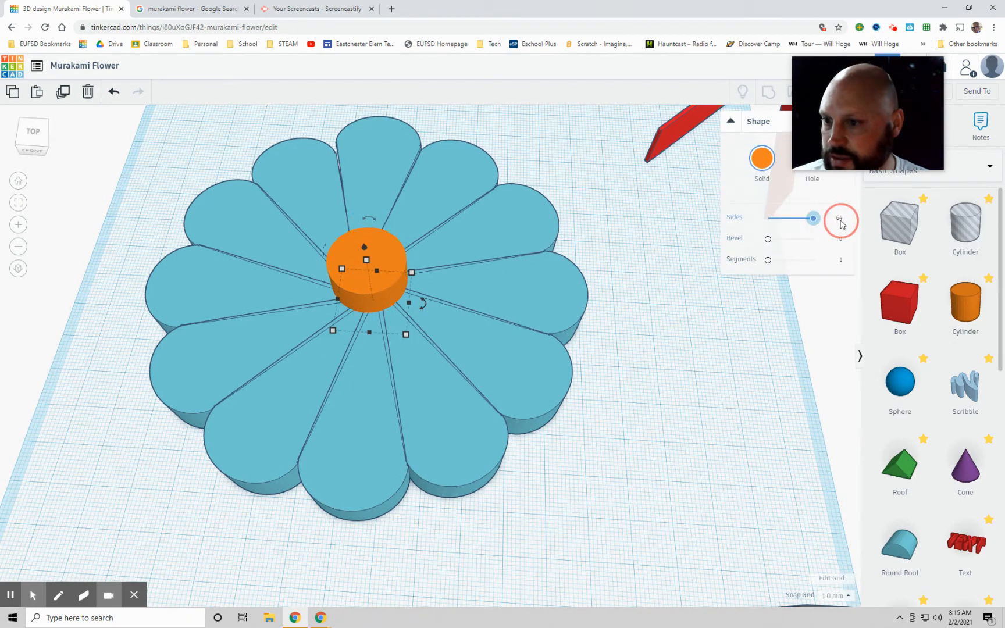
drag(406, 335, 438, 372)
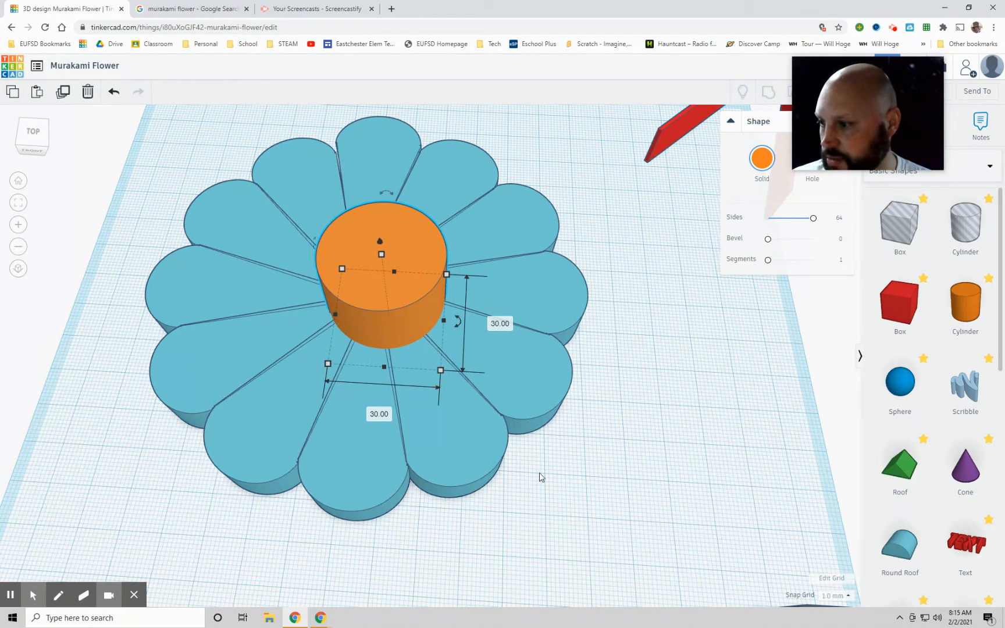
Step: Shift the orange cylinder over the hub of the petals and reduce its height
right_drag(558, 483, 428, 381)
drag(358, 306, 332, 311)
right_drag(647, 447, 577, 394)
drag(361, 236, 363, 290)
Step: Enlarge the orange cylinder's base so it covers more of the inner petals, and recentre it on the flower
right_drag(605, 447, 449, 421)
drag(419, 370, 463, 415)
mouse_move(395, 343)
mouse_down()
mouse_move(374, 324)
mouse_move(387, 325)
mouse_up()
Step: Lower the orange disc's top closer to the petals and shift it by -2 mm and -1 mm to centre it
right_drag(581, 483, 414, 335)
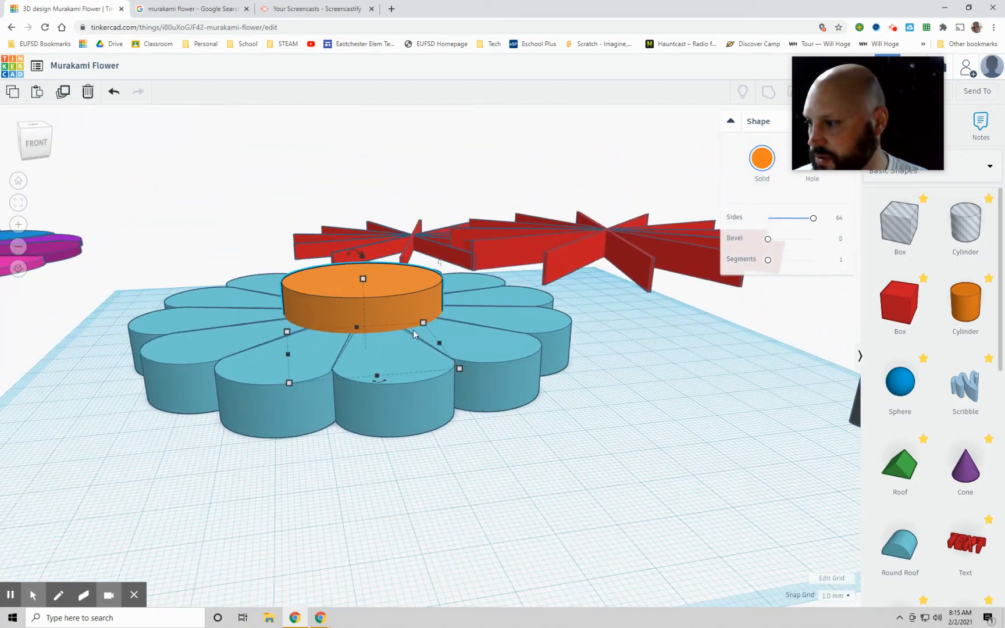
drag(363, 279, 364, 306)
click(563, 462)
right_drag(588, 421, 542, 534)
drag(382, 336, 372, 332)
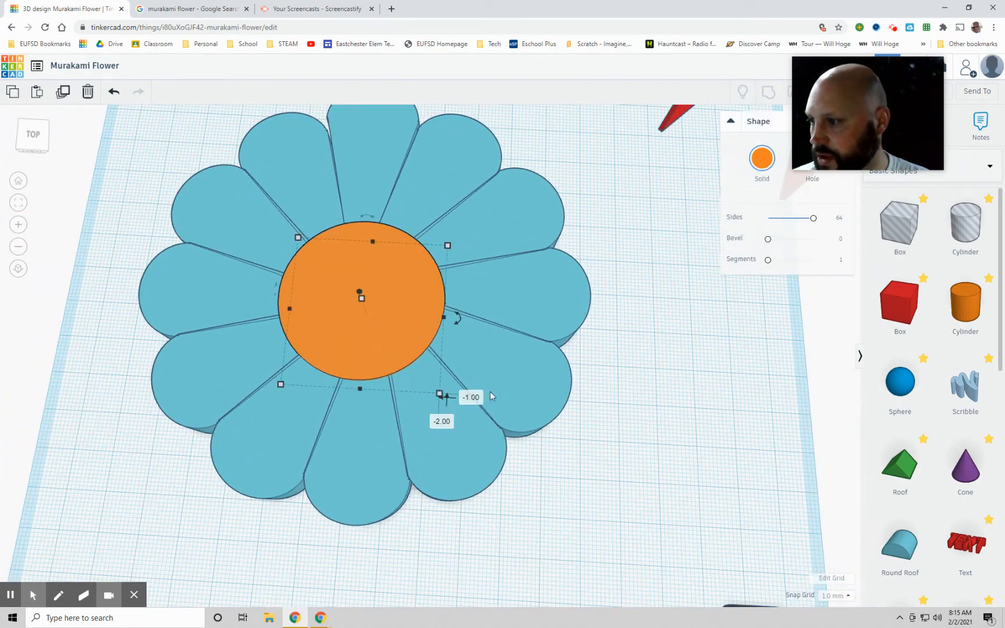
click(592, 443)
Step: Nudge the rearmost petal two grid steps towards the flower's centre to even out the ring
scroll(597, 443, down, 4)
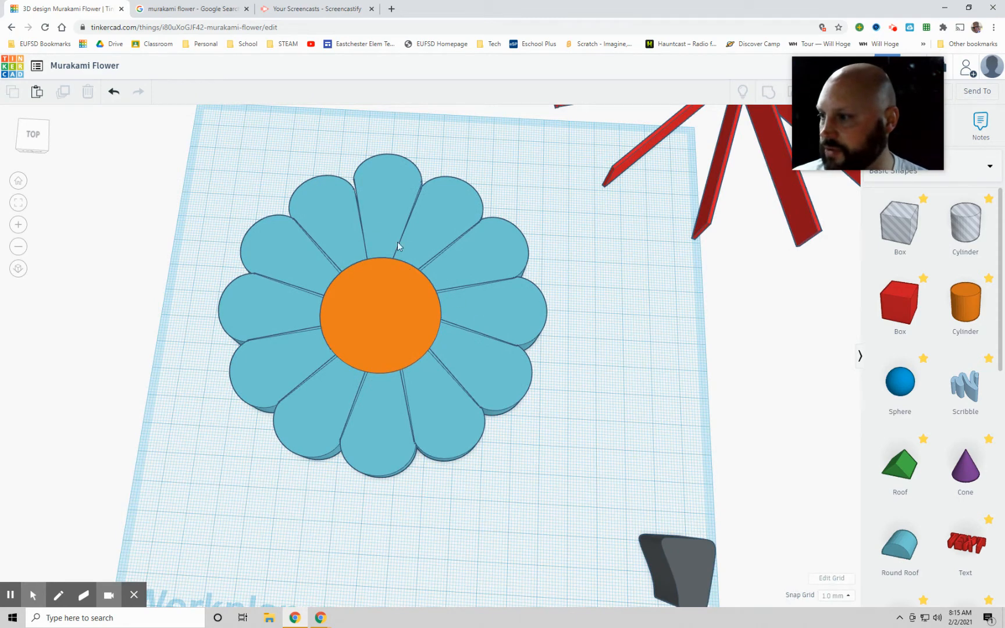
click(384, 217)
key(Down)
key(Down)
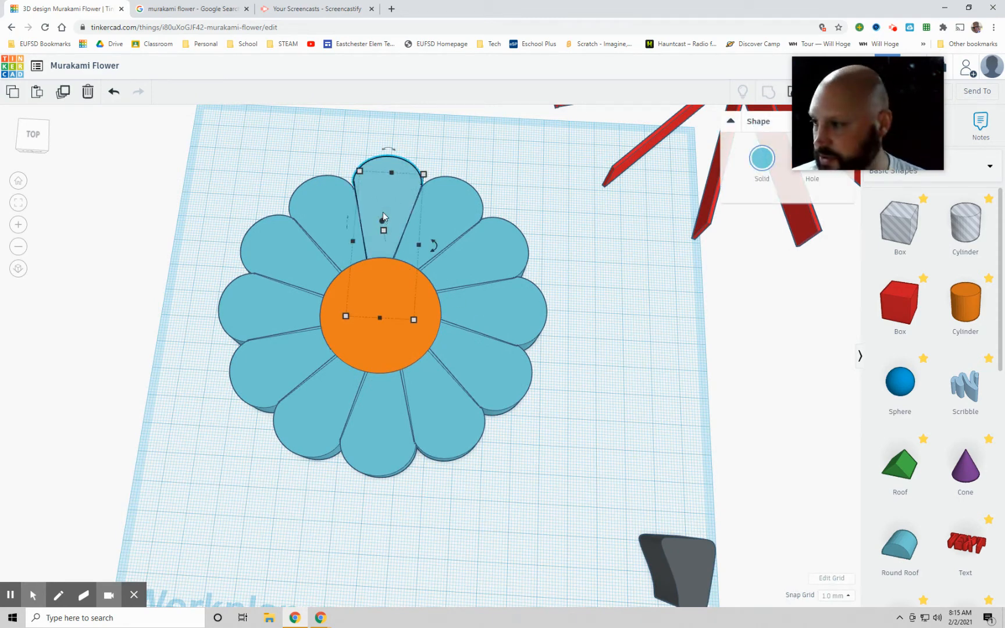
click(657, 321)
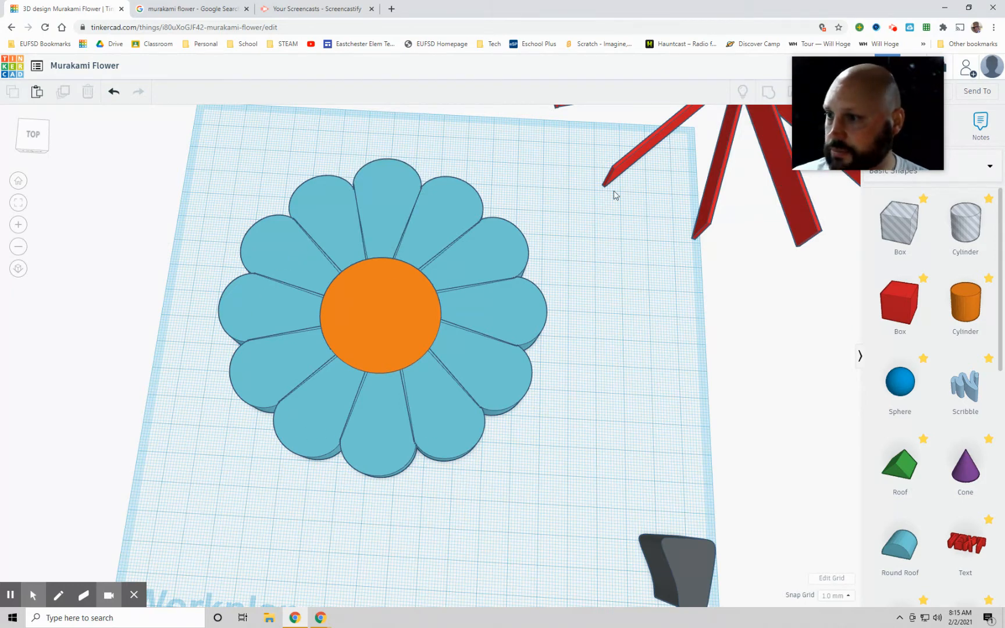
Step: Switch to the Google Images murakami flower results, examine the petal colours in the reference, and return to Tinkercad
click(186, 8)
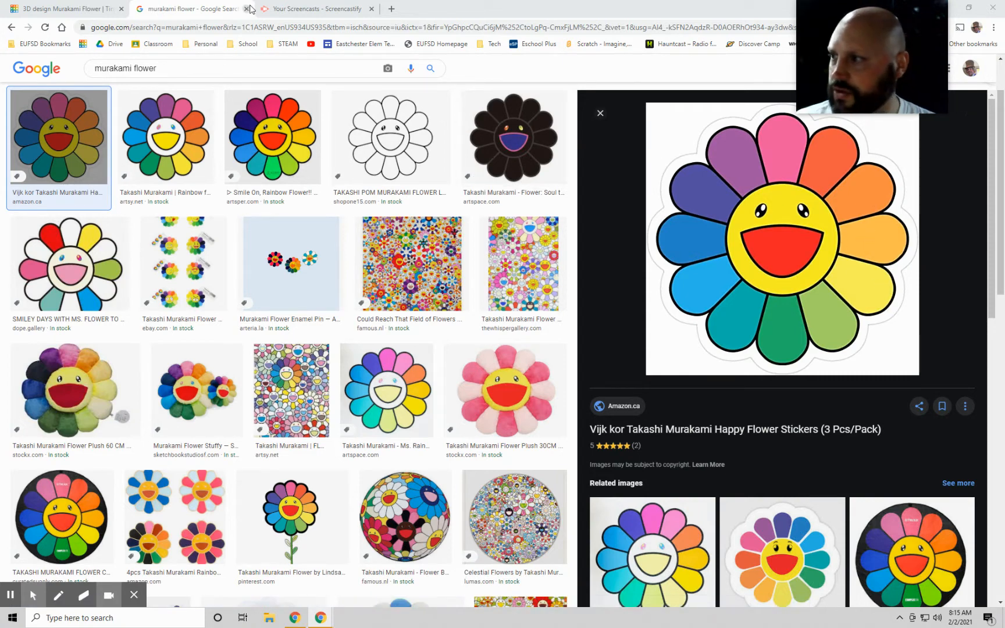
click(310, 11)
click(154, 8)
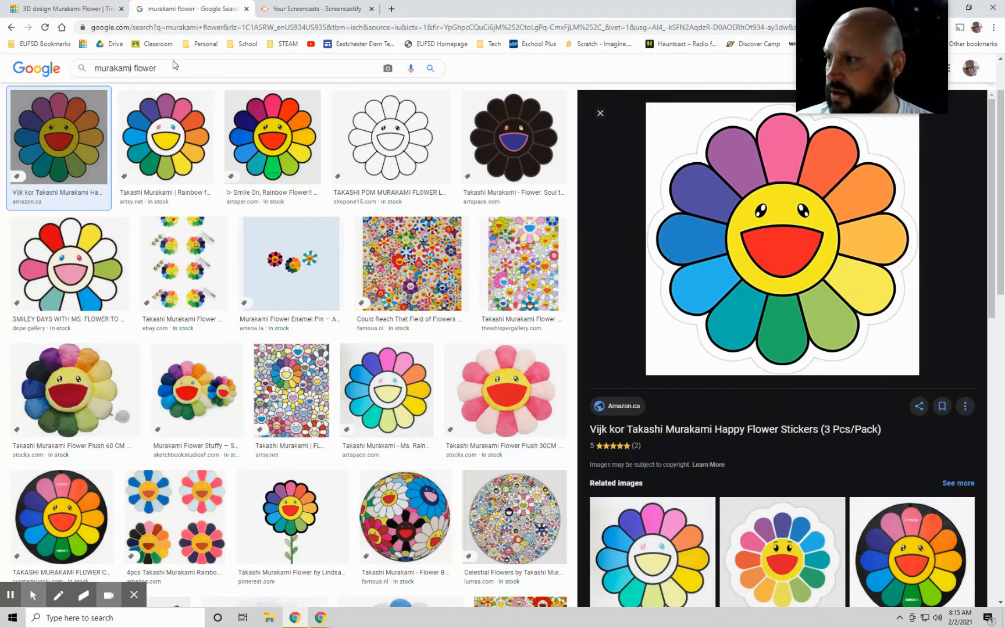
click(69, 8)
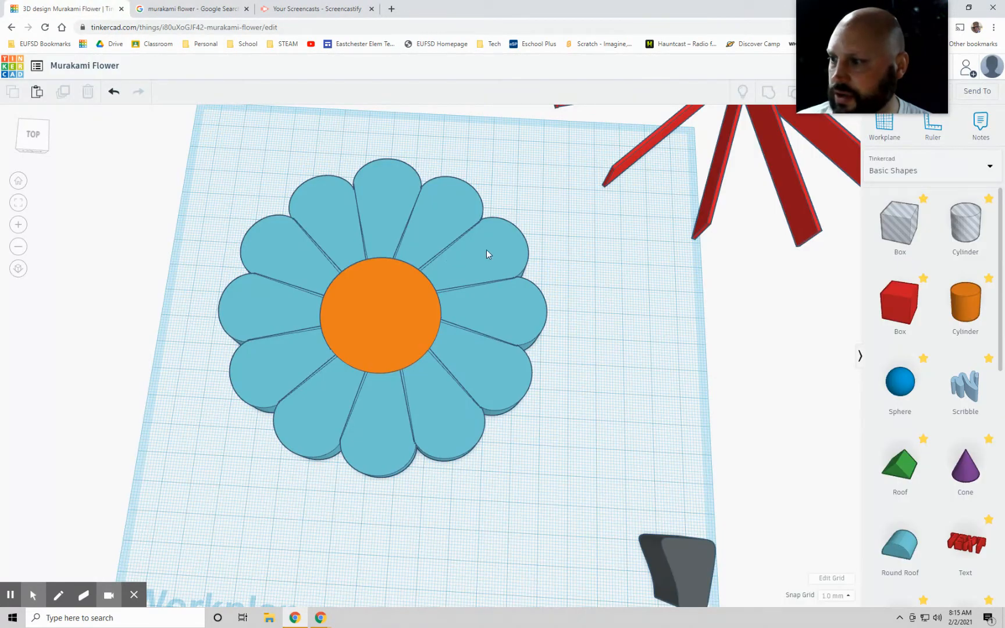
Step: Colour the rearmost petal a custom pink, hex eb2fa8, comparing it with the reference flower image
click(389, 192)
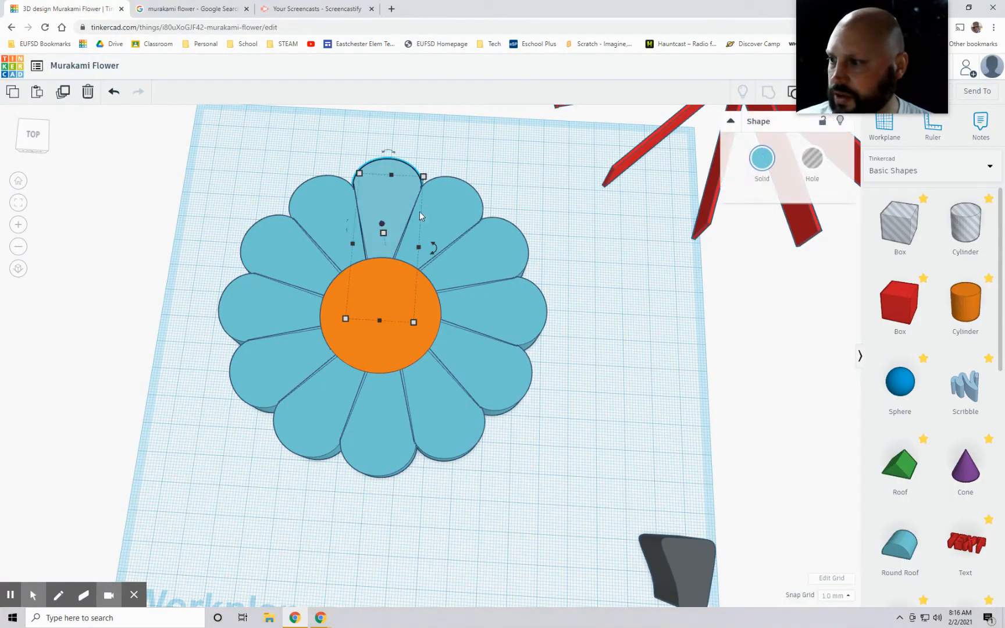
click(762, 160)
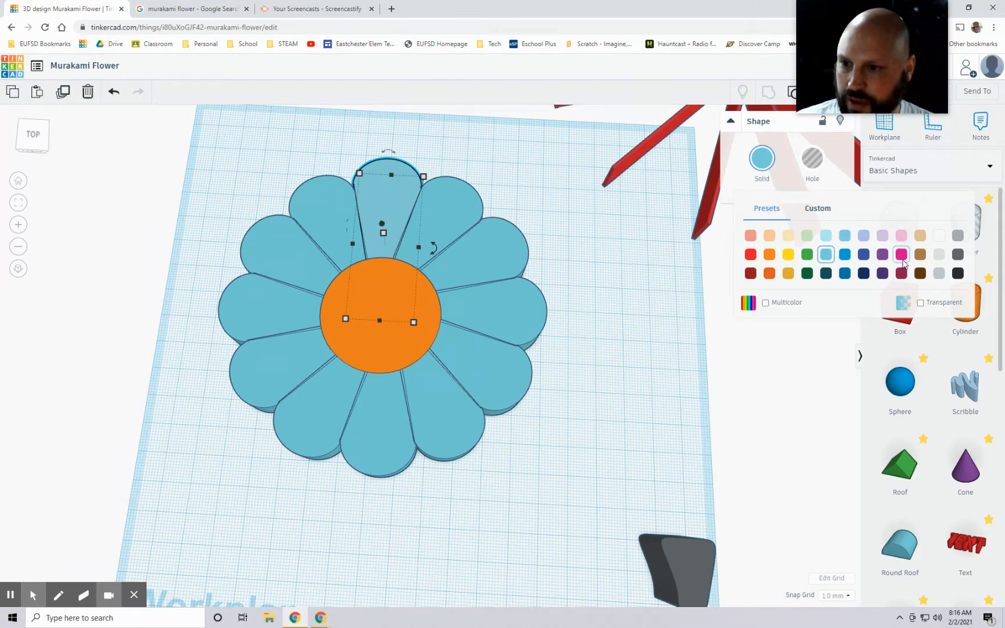
click(902, 255)
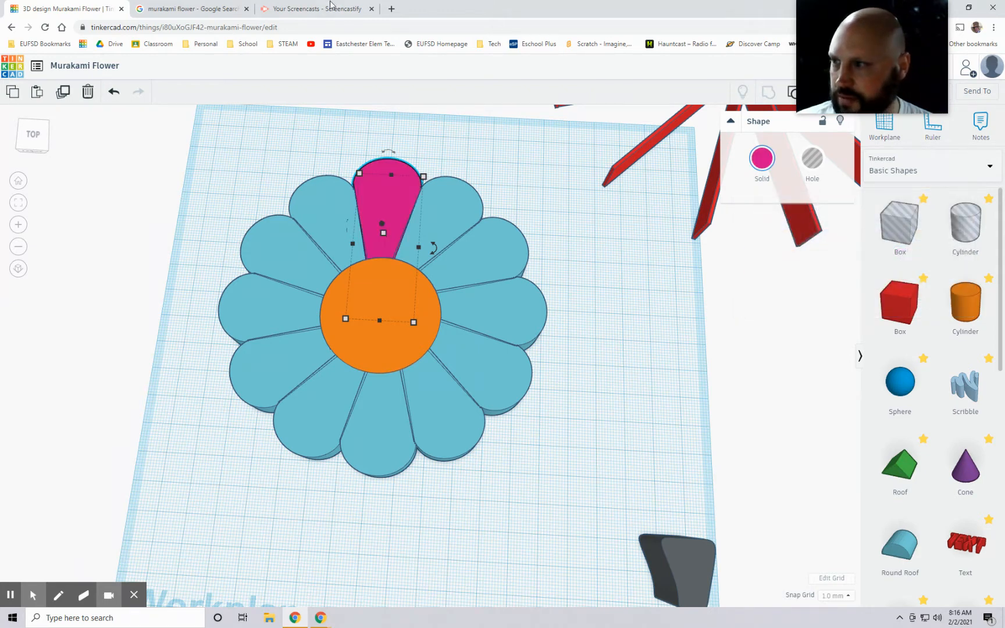
click(761, 158)
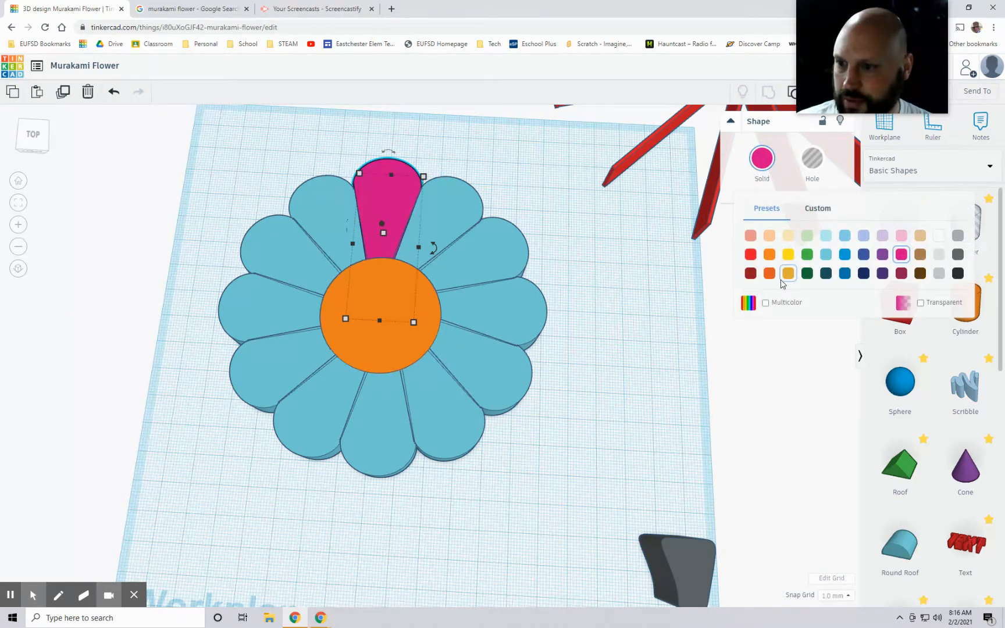
click(819, 209)
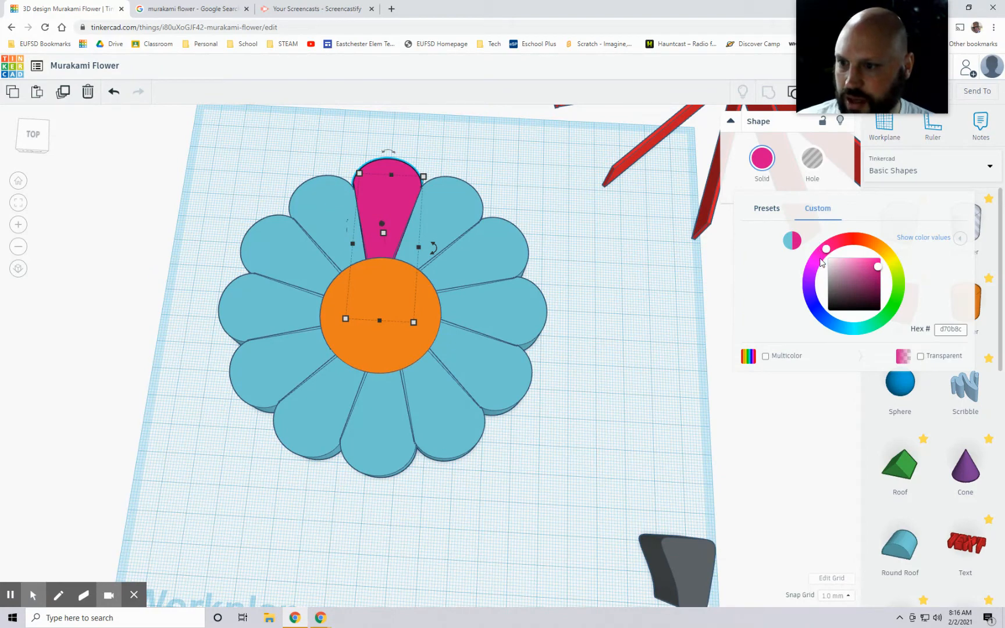
drag(813, 276, 827, 253)
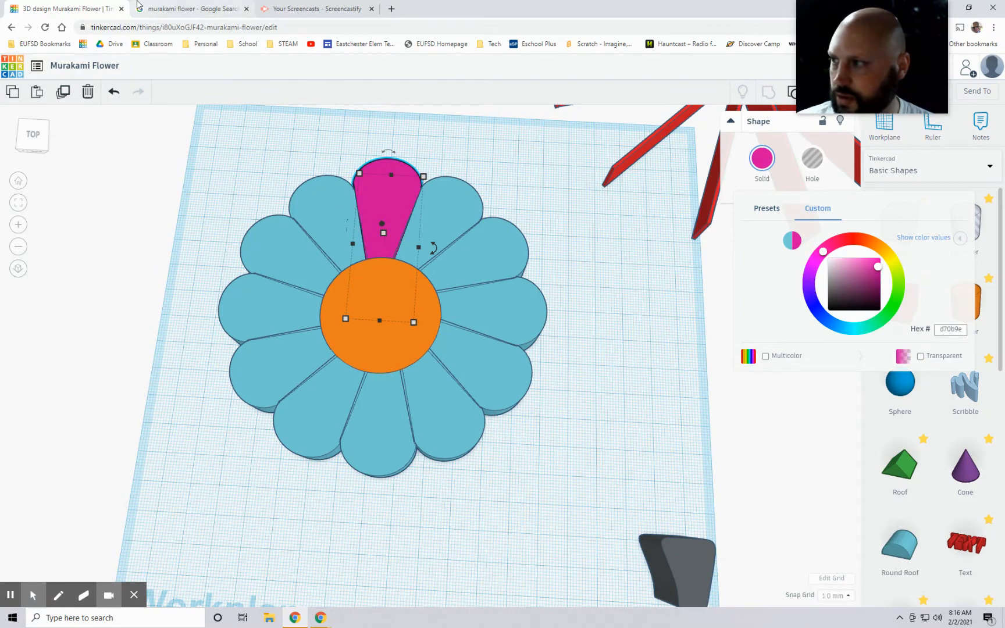
click(192, 9)
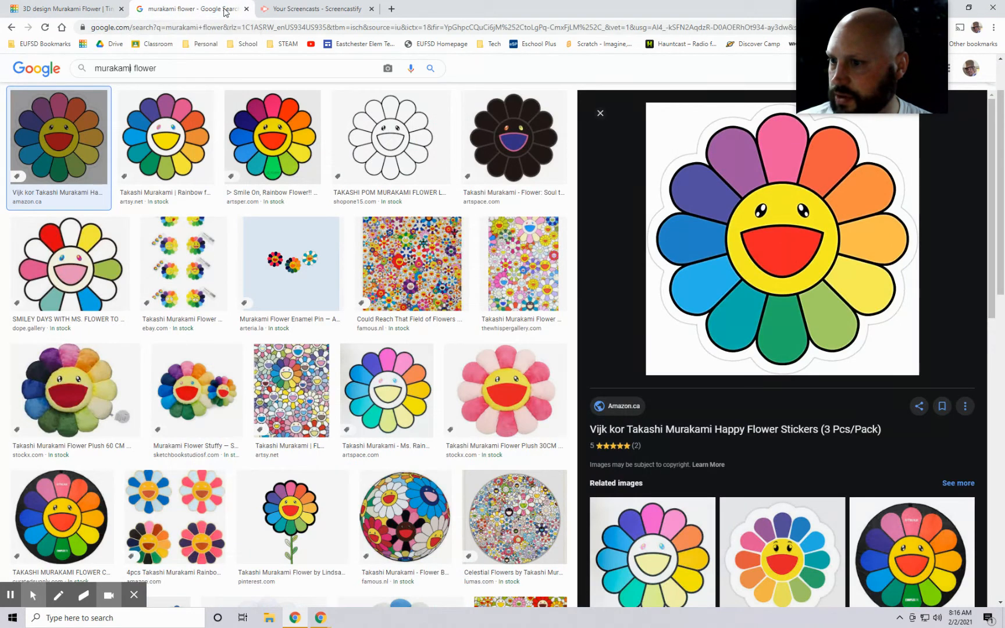
click(112, 10)
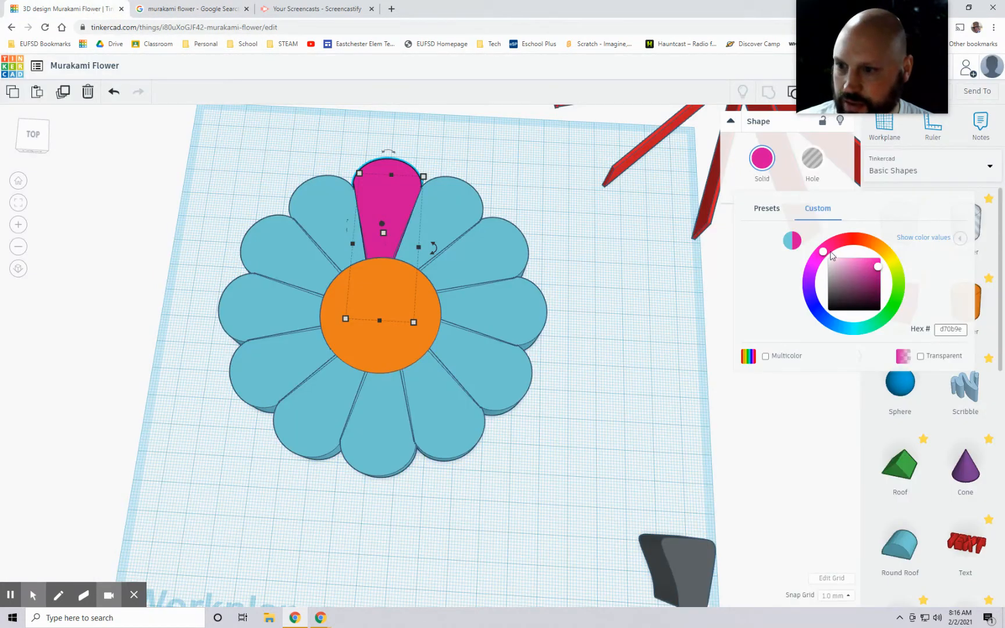
drag(815, 278, 871, 265)
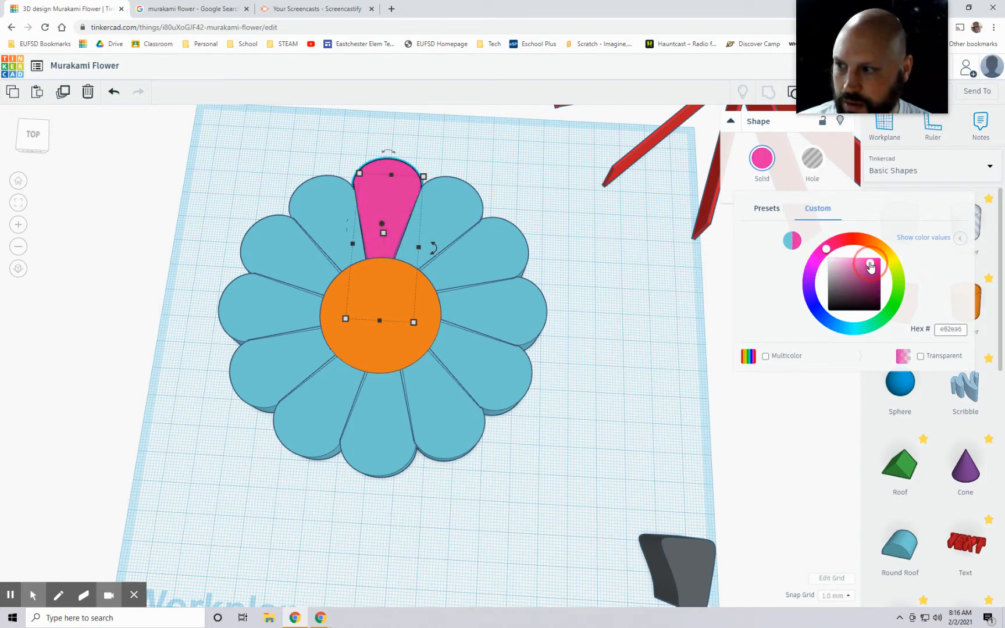
click(157, 10)
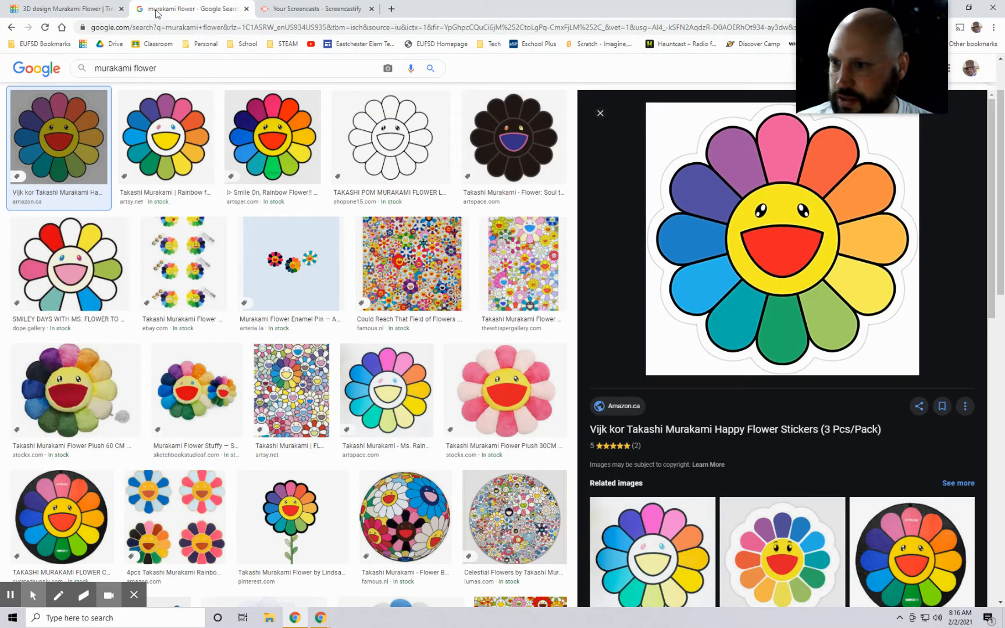
click(65, 9)
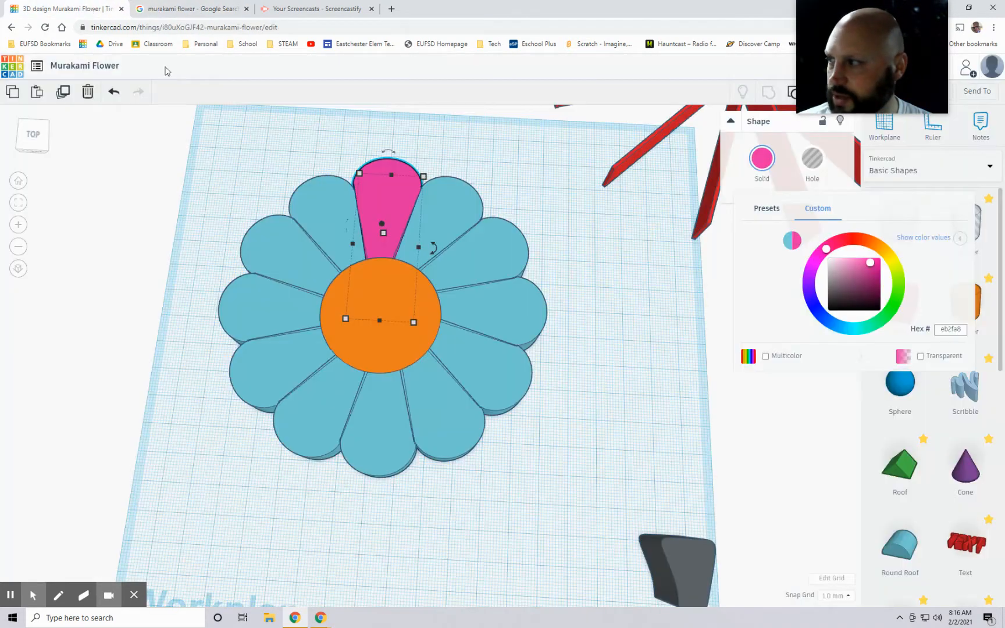
click(862, 249)
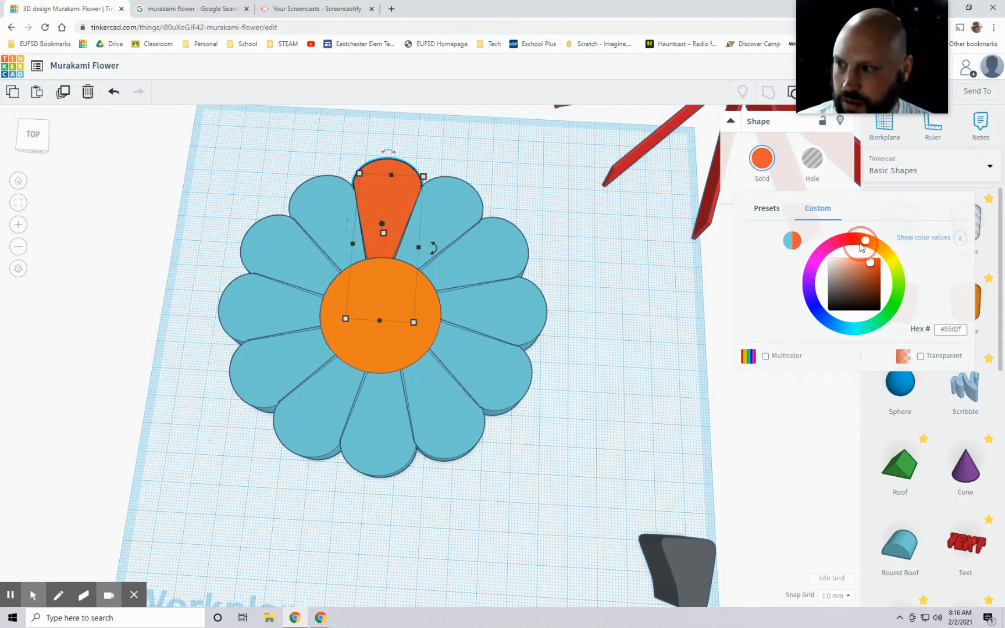
click(114, 92)
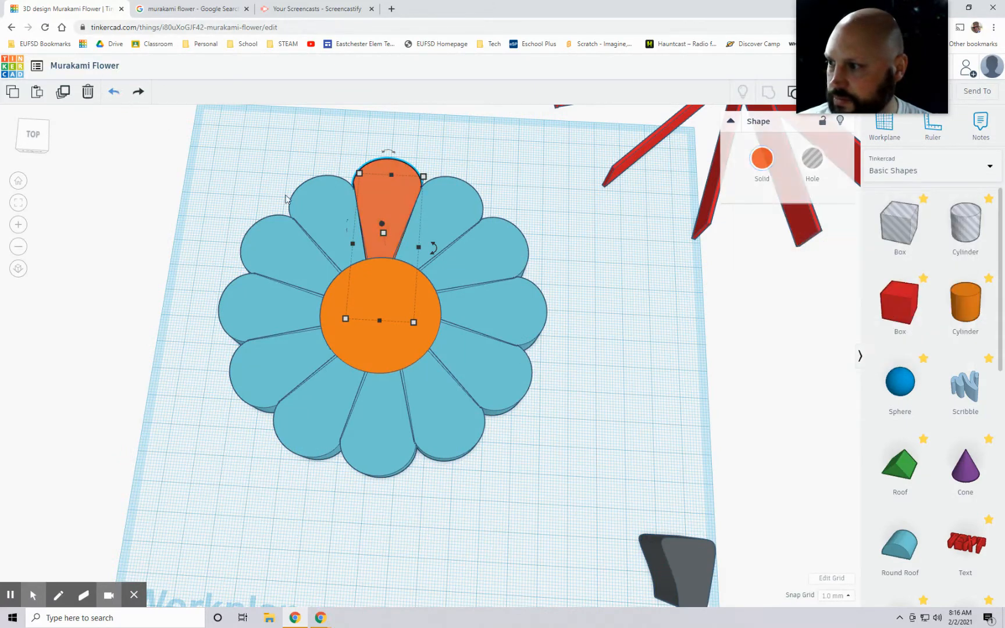
click(116, 93)
Step: Colour the petal clockwise of the pink one a custom coral, hex f5655b
click(464, 219)
click(761, 159)
click(877, 248)
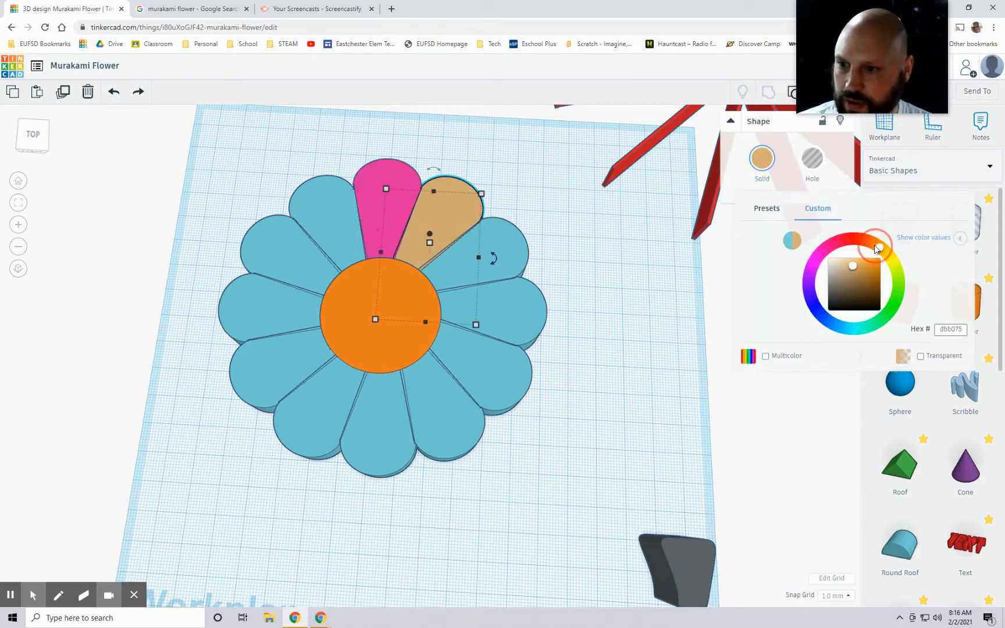
mouse_move(870, 245)
mouse_down()
mouse_move(853, 238)
mouse_move(862, 264)
mouse_move(864, 242)
mouse_up()
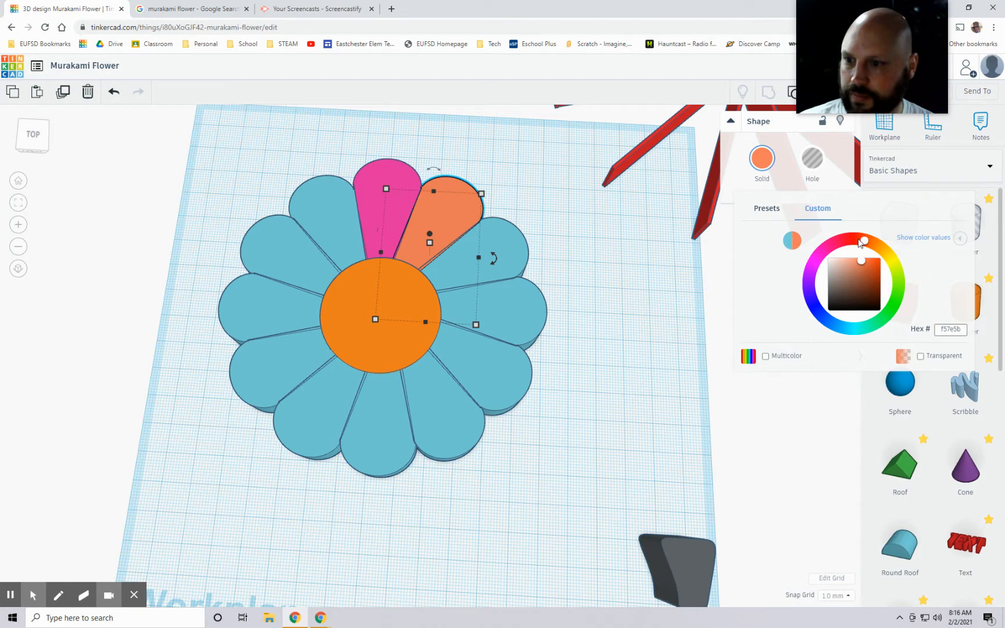
drag(861, 240, 856, 239)
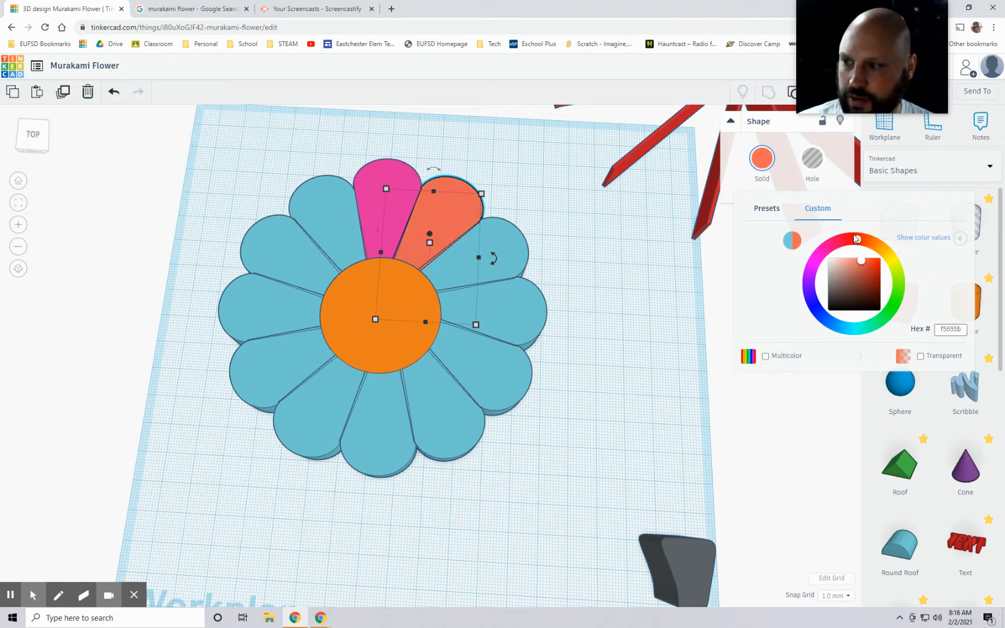
click(649, 282)
Step: Examine the finished rainbow flower beside the workplane, undoing any accidental move of its purple petal
scroll(582, 323, down, 8)
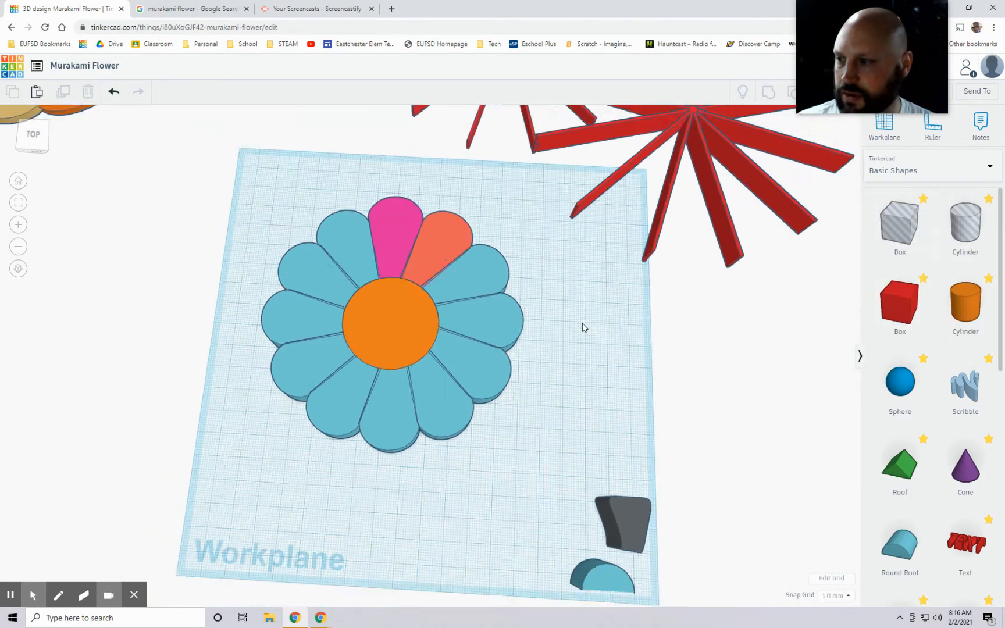
drag(336, 236, 330, 293)
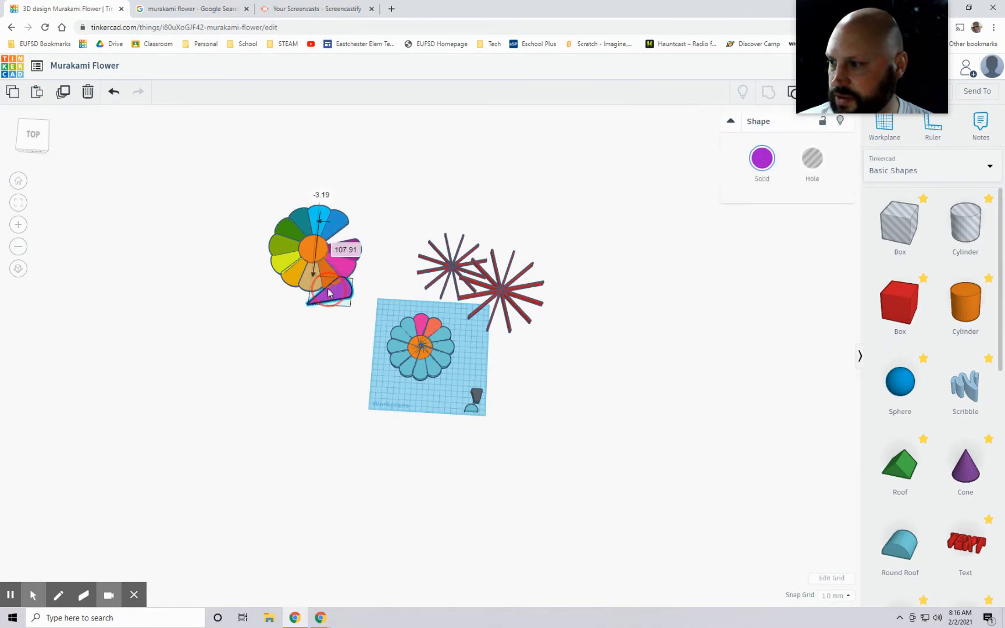
click(114, 91)
right_drag(217, 256, 308, 231)
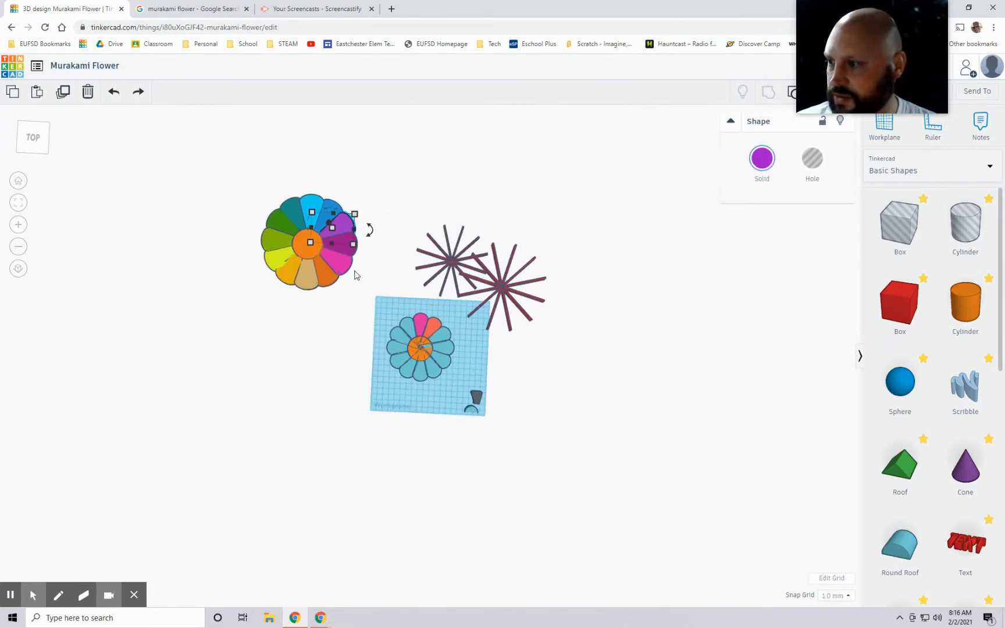
right_drag(295, 348, 310, 316)
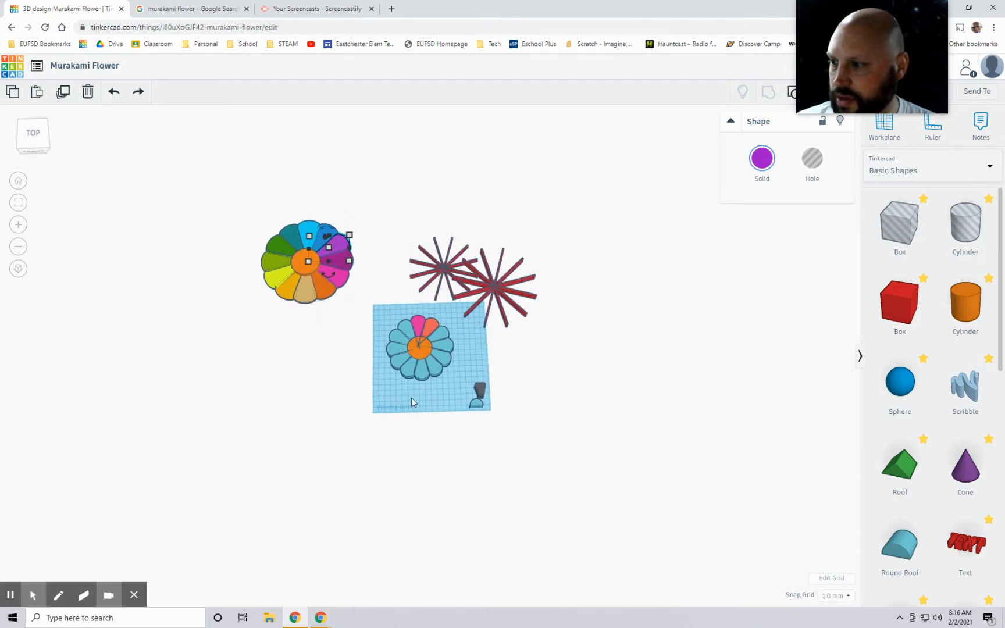
click(441, 408)
right_drag(442, 408, 445, 376)
scroll(445, 376, up, 5)
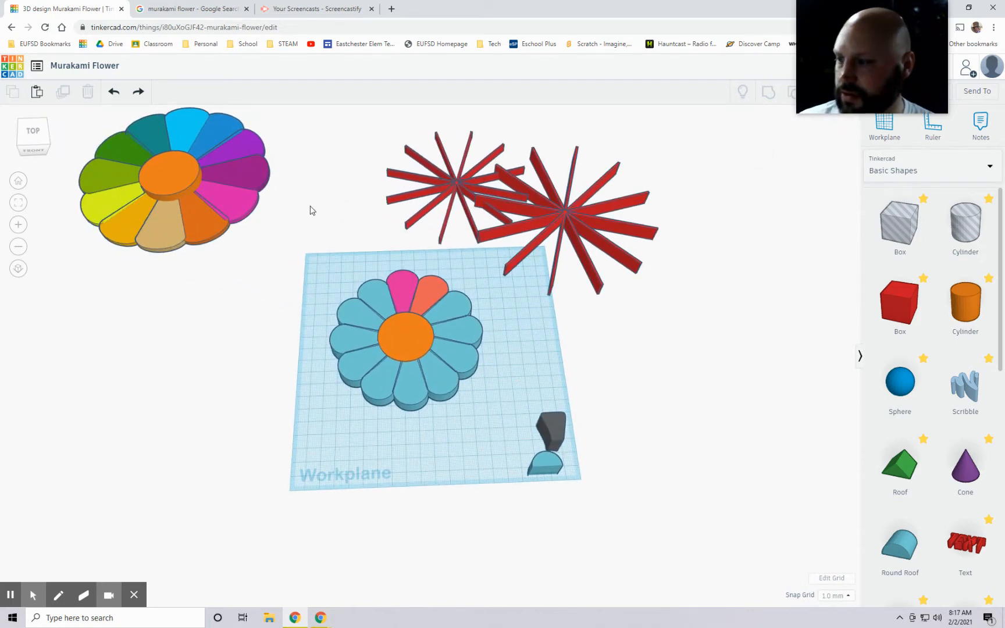
Step: Check the face in the reference image and place an Extrusion shape from the featured Shape Generators beside the workplane
click(175, 9)
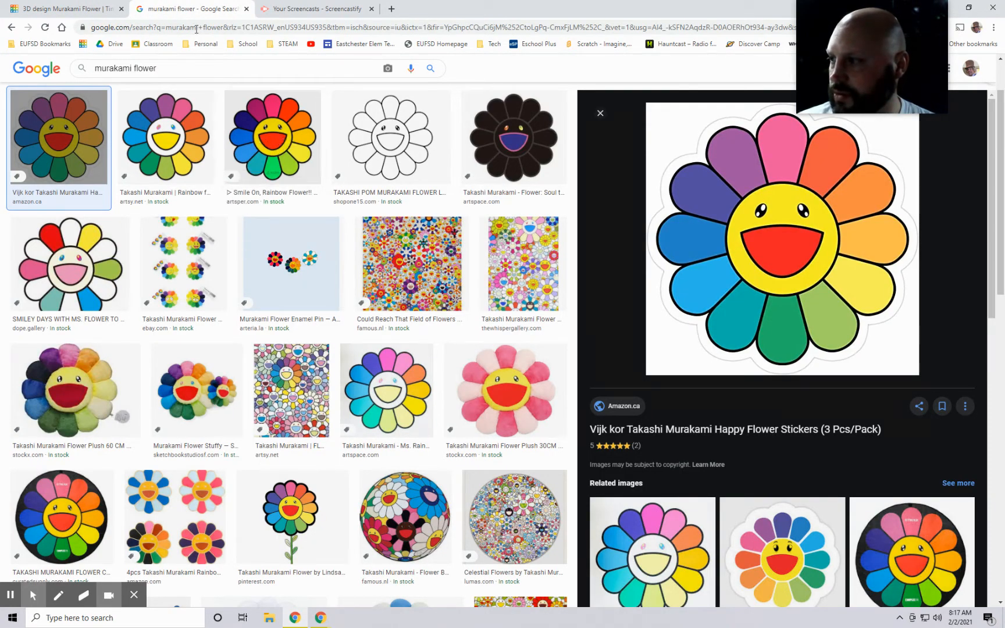
click(64, 9)
click(896, 169)
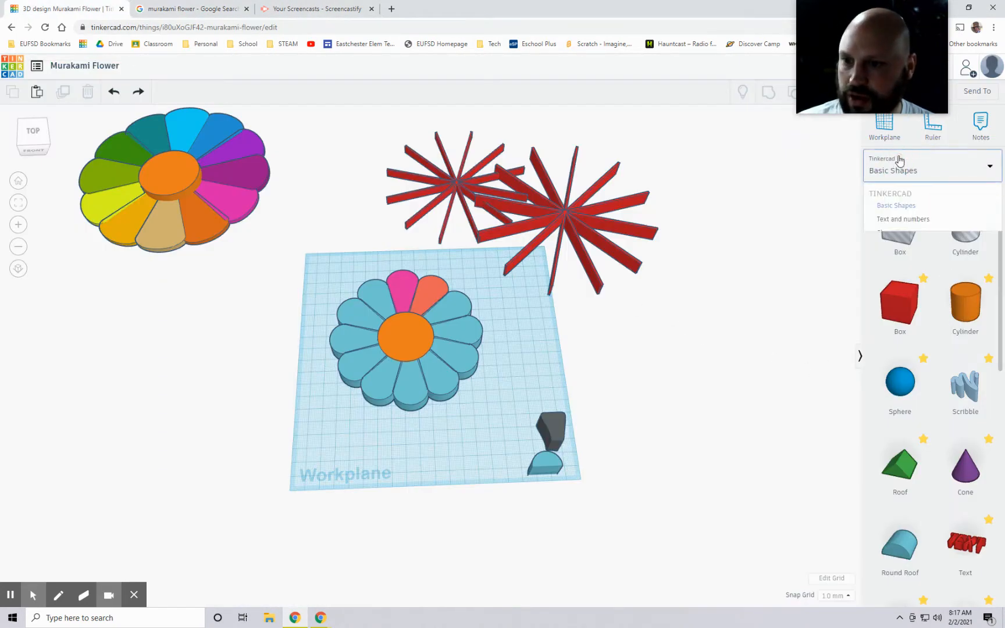
click(890, 317)
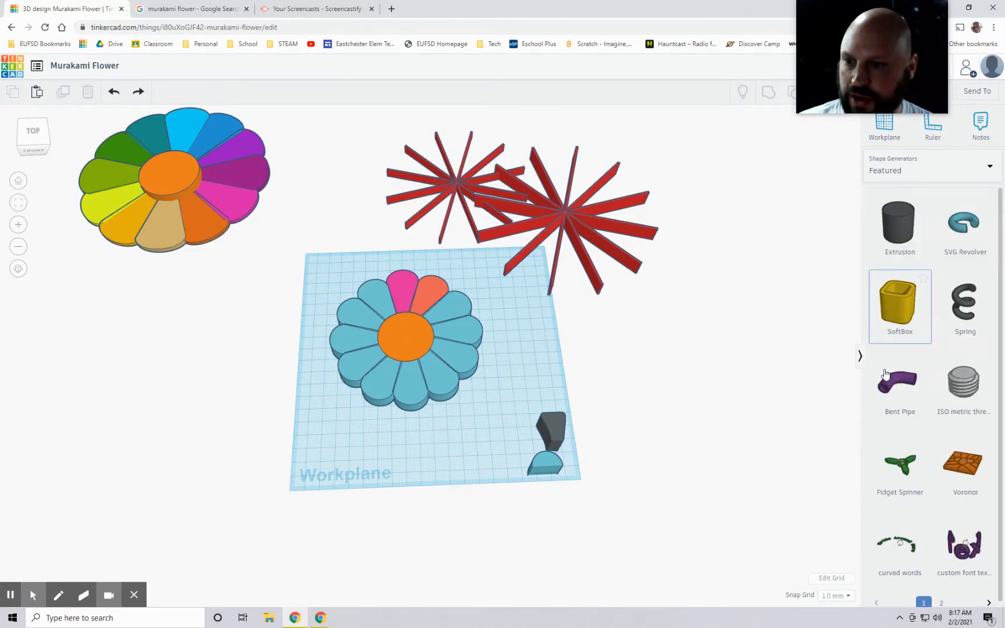
drag(828, 277, 587, 368)
mouse_move(651, 393)
right_down()
mouse_move(639, 401)
mouse_move(648, 400)
right_up()
scroll(649, 400, up, 3)
right_drag(736, 406, 732, 402)
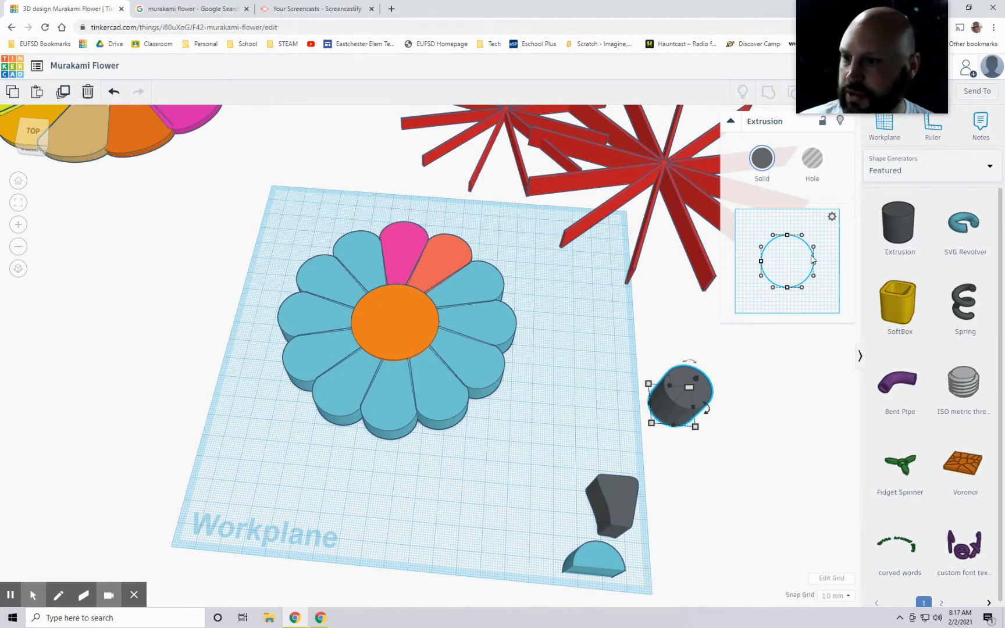
Step: Try to shape the extrusion's circular profile into a smile by pulling its top point inward, comparing it with the reference
click(212, 13)
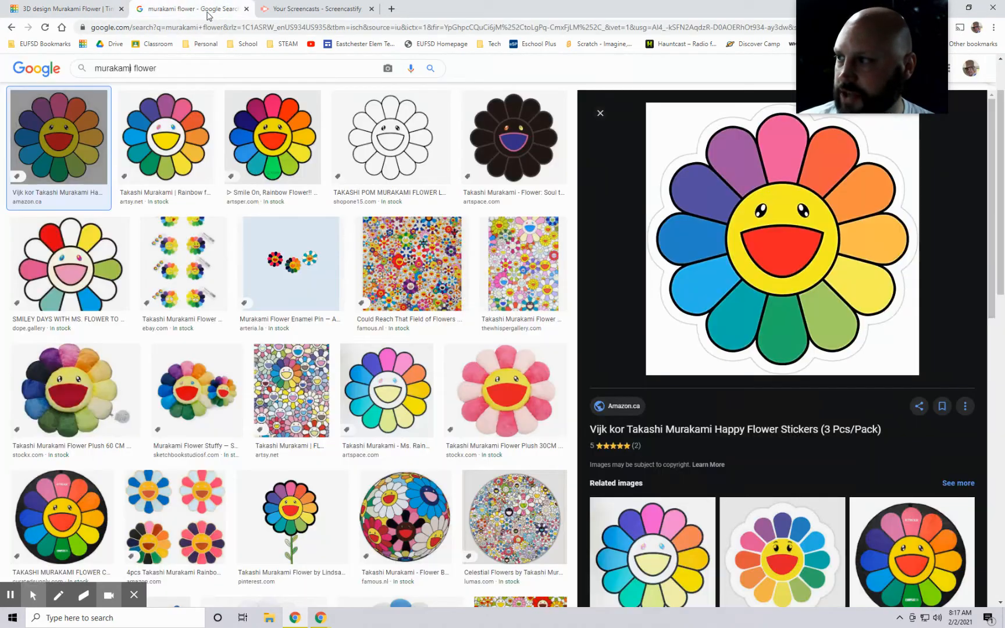
click(86, 9)
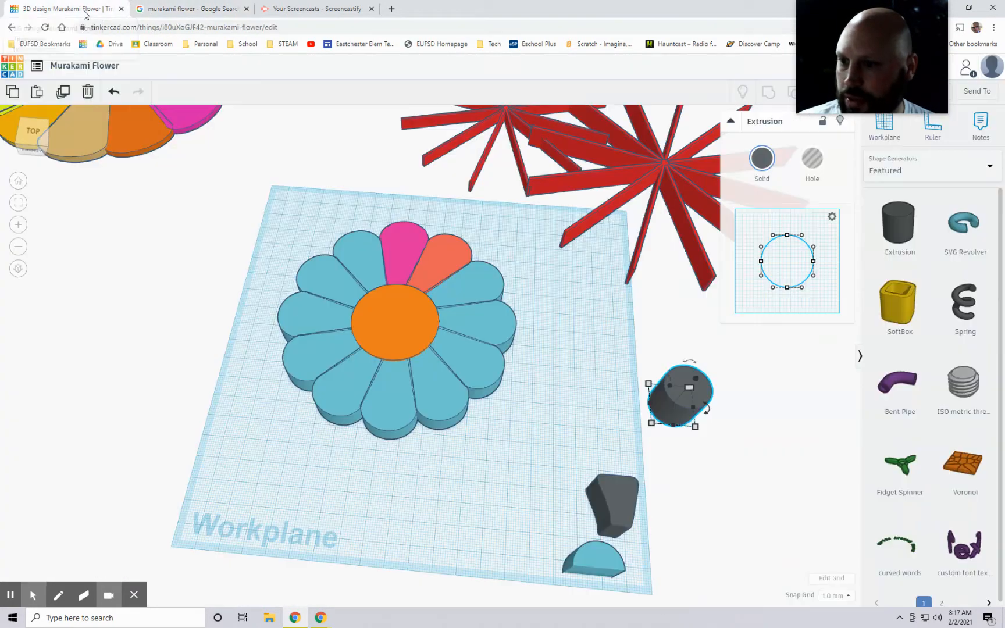
mouse_move(789, 289)
mouse_down()
mouse_move(787, 272)
mouse_move(786, 287)
mouse_up()
drag(788, 243, 789, 258)
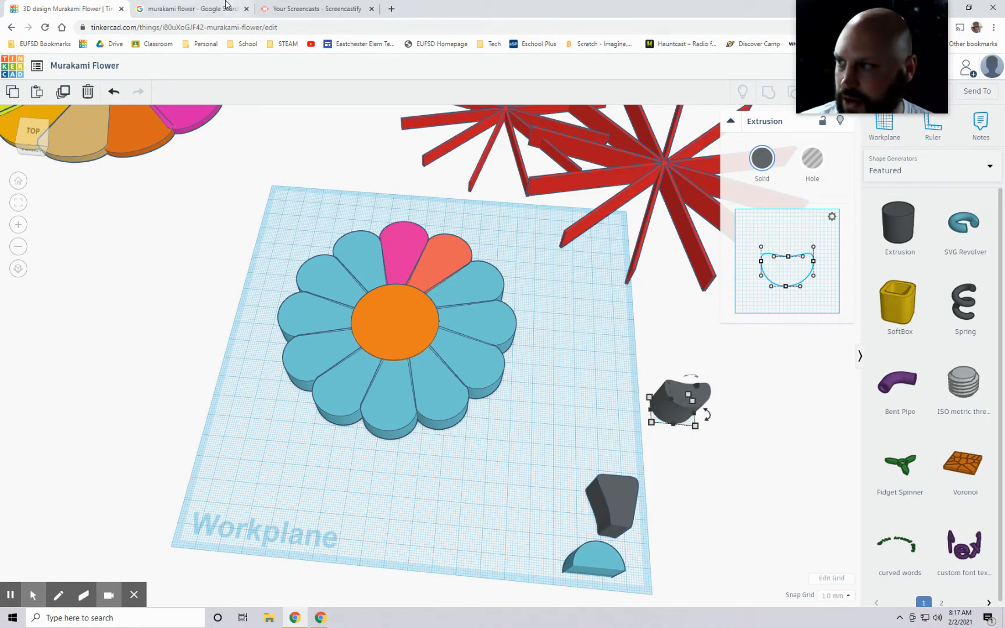
Step: Recheck the reference smile and reshape the extrusion profile into a mouth with a broad, nearly flat top and narrower rounded base
click(142, 14)
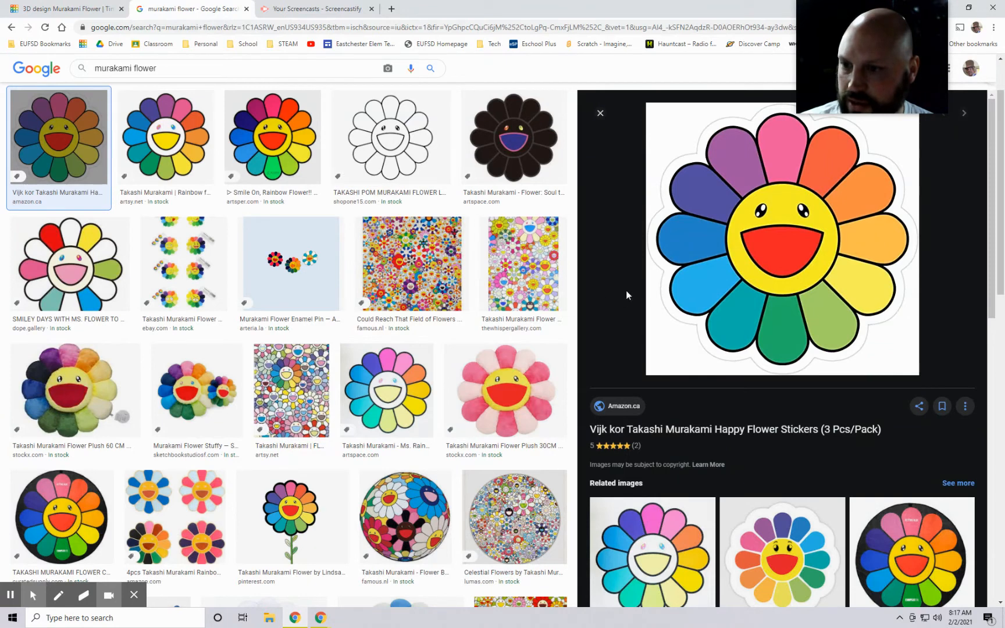
click(79, 7)
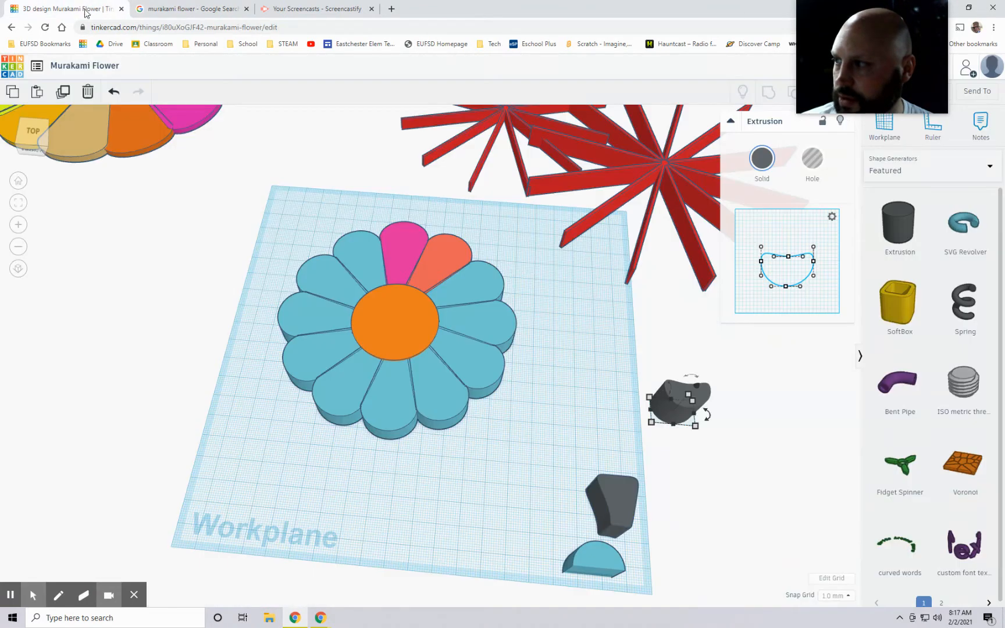
drag(790, 262, 790, 245)
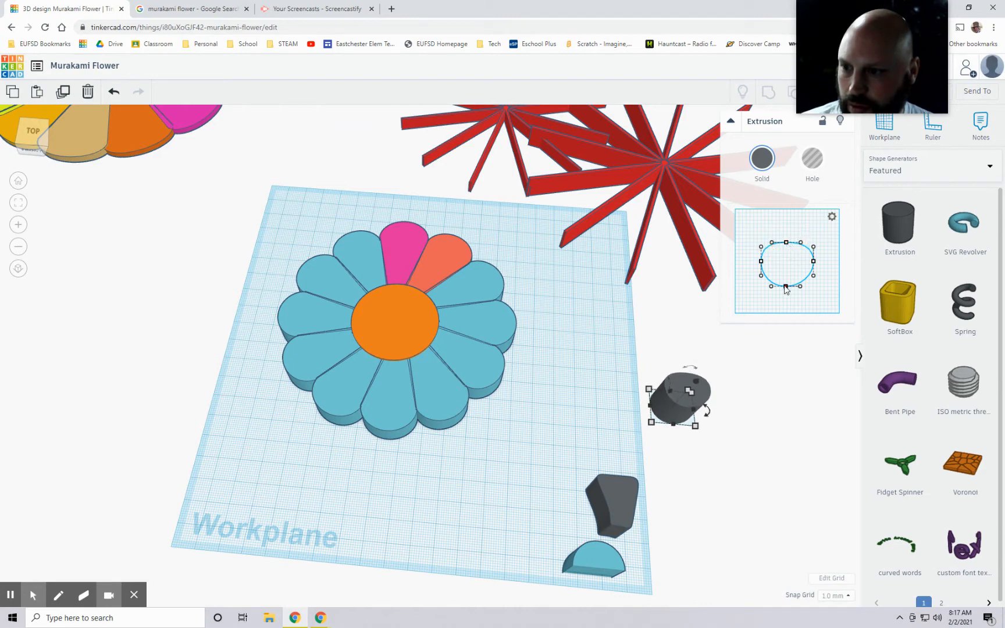
mouse_move(786, 288)
mouse_down()
mouse_move(764, 263)
mouse_move(771, 282)
mouse_move(811, 278)
mouse_move(778, 282)
mouse_up()
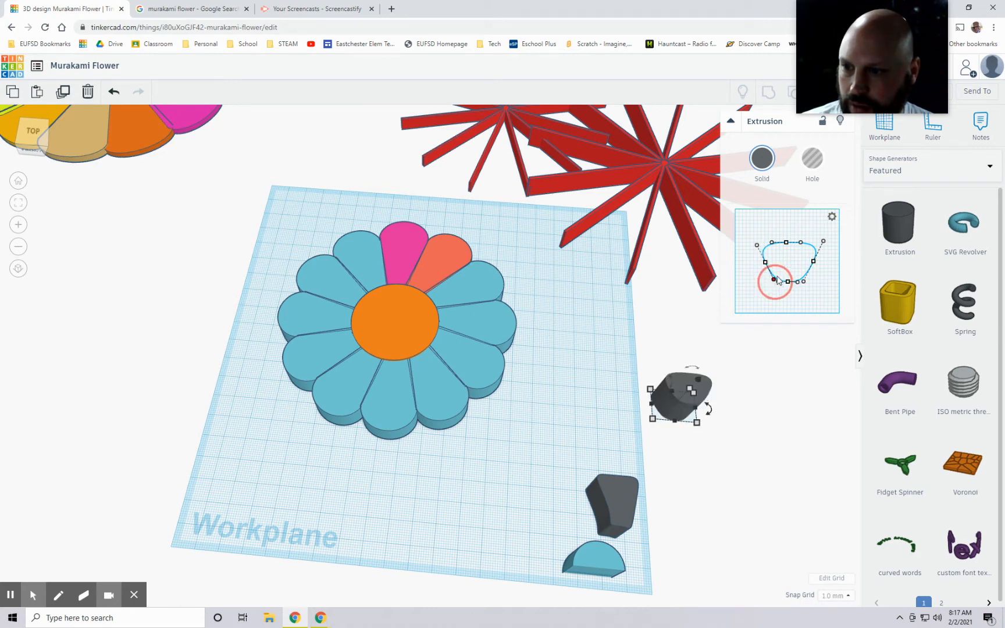
click(788, 244)
drag(788, 242, 764, 263)
mouse_move(814, 240)
mouse_down()
mouse_move(809, 262)
mouse_move(817, 242)
mouse_up()
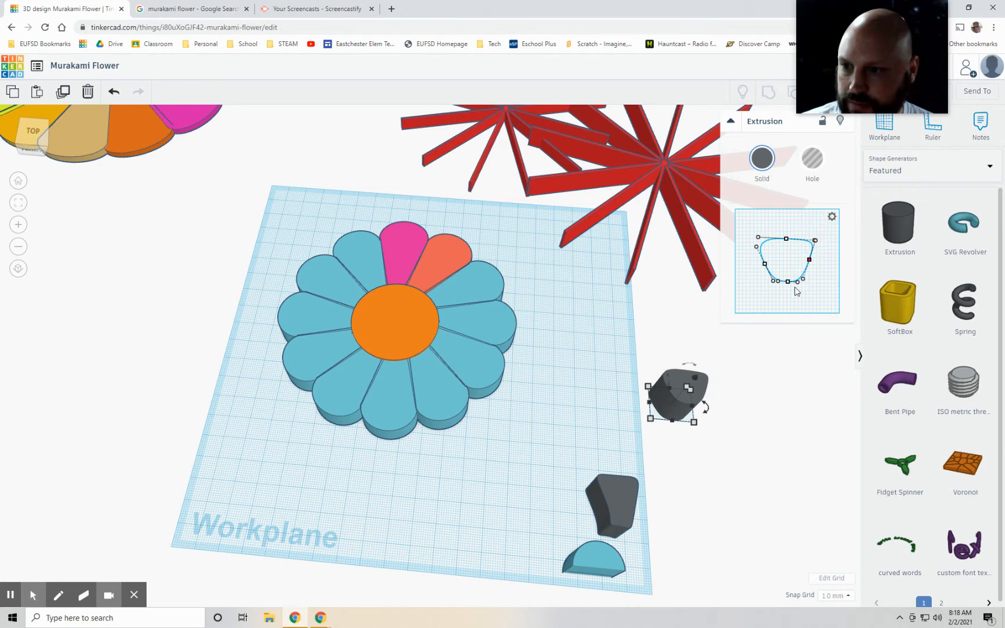
drag(803, 284, 802, 282)
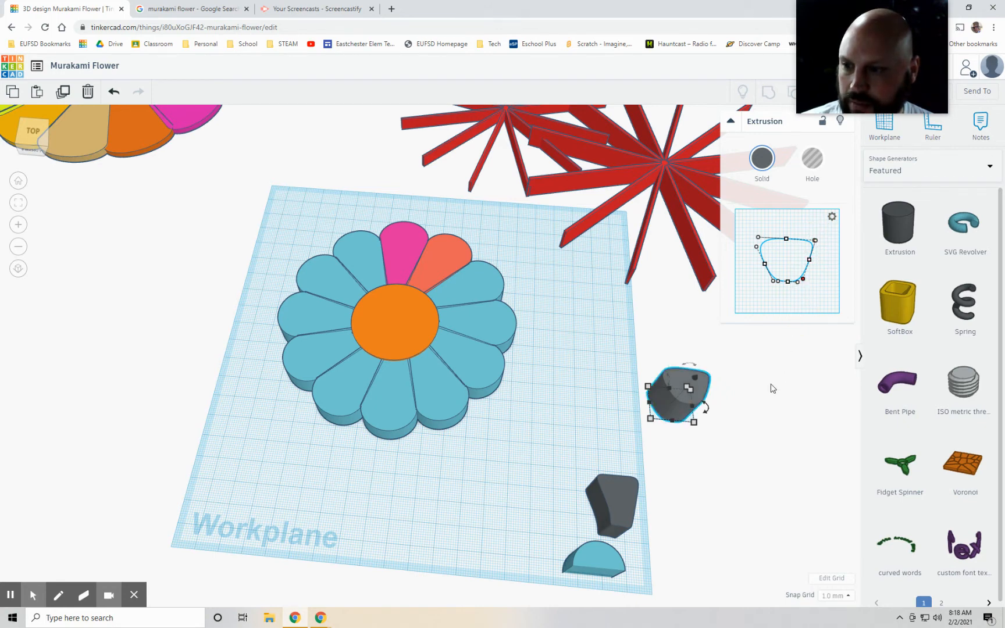
Step: Move the mouth extrusion onto the workplane next to the flower's front petals and raise it
click(727, 412)
drag(681, 402, 443, 423)
drag(430, 463, 434, 445)
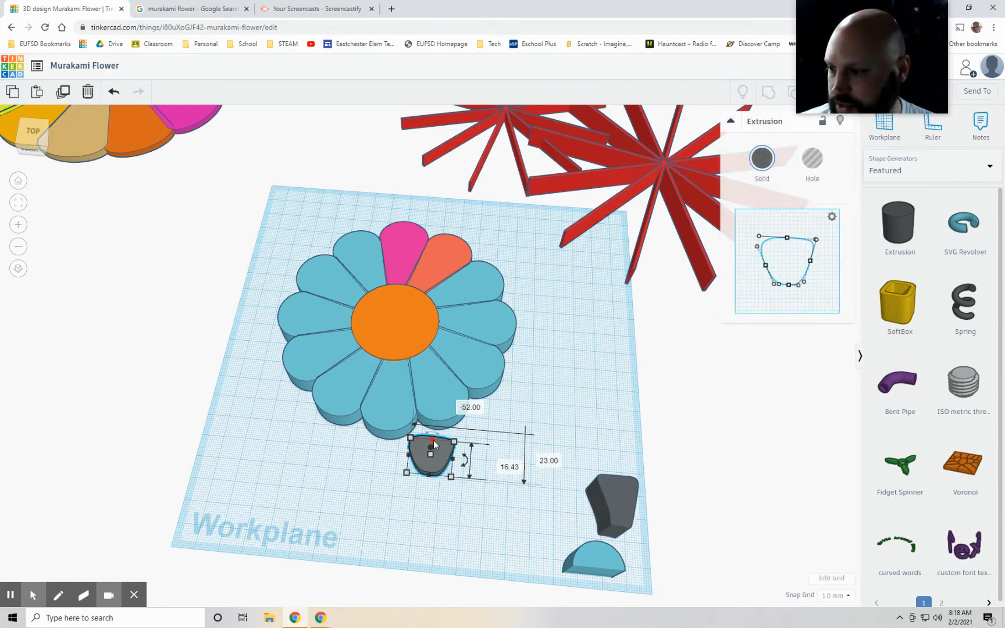
right_drag(442, 491, 447, 427)
drag(446, 427, 445, 397)
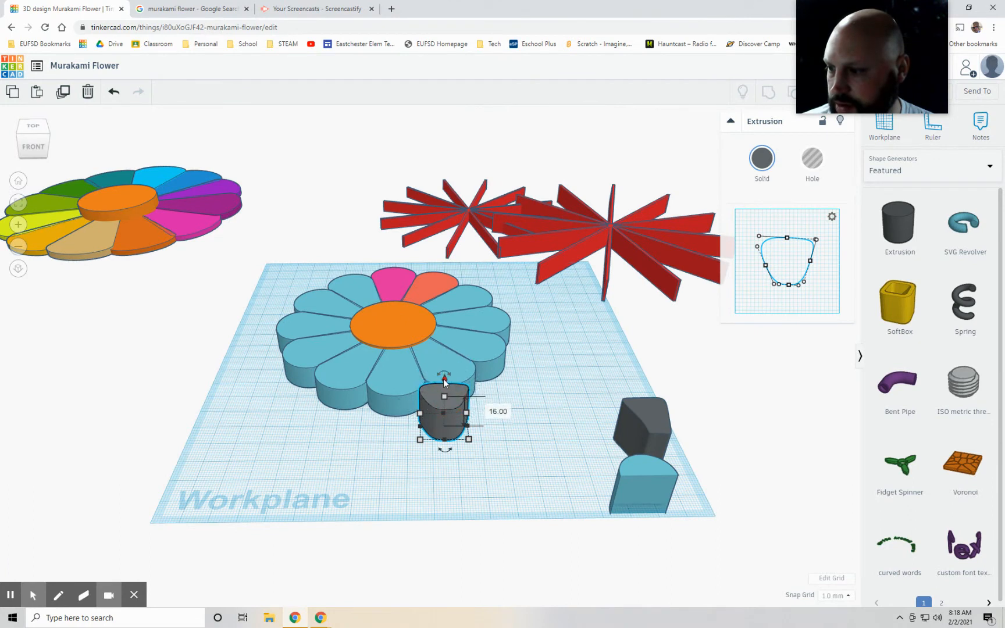
Step: Place the mouth on the orange centre disc, widen it, and shift it slightly back towards the disc's centre
drag(460, 406, 410, 340)
right_drag(493, 349, 381, 356)
drag(375, 361, 419, 361)
click(559, 396)
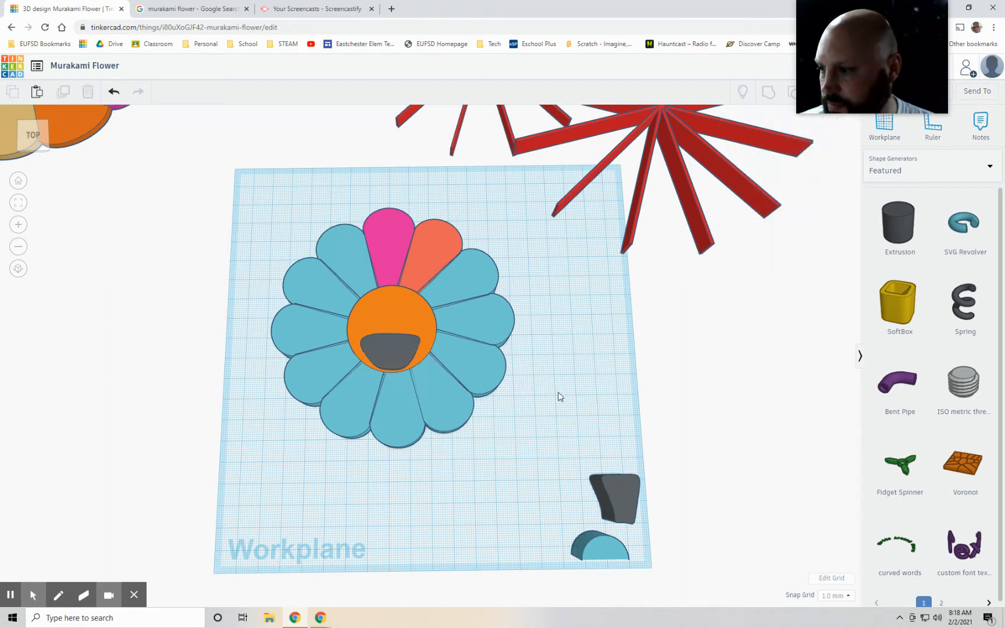
drag(385, 350, 382, 345)
click(556, 388)
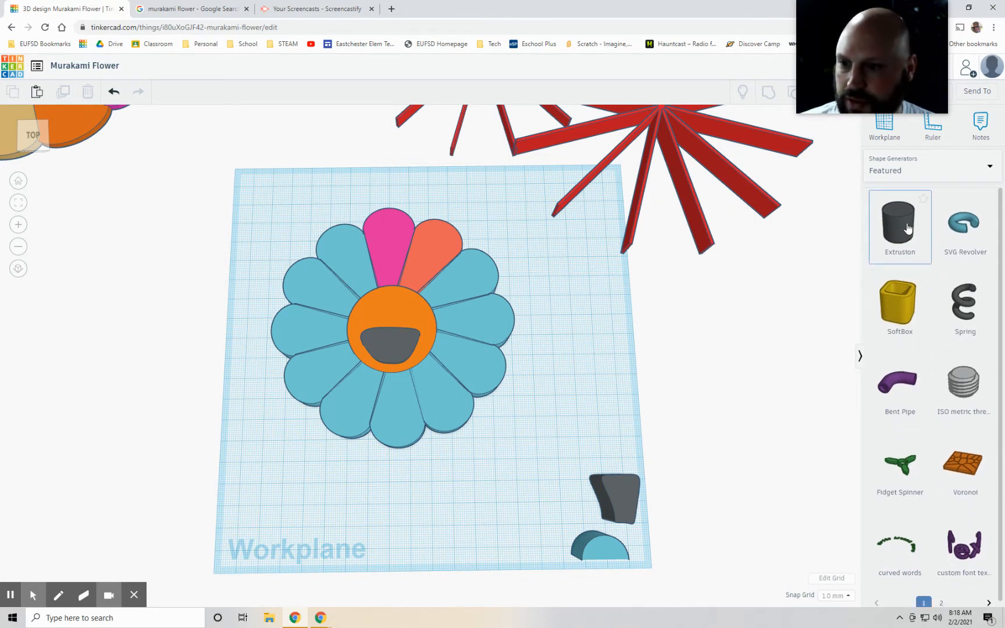
Step: Add a cylinder from Basic Shapes beside the flower and shrink its base to a narrow post
click(919, 169)
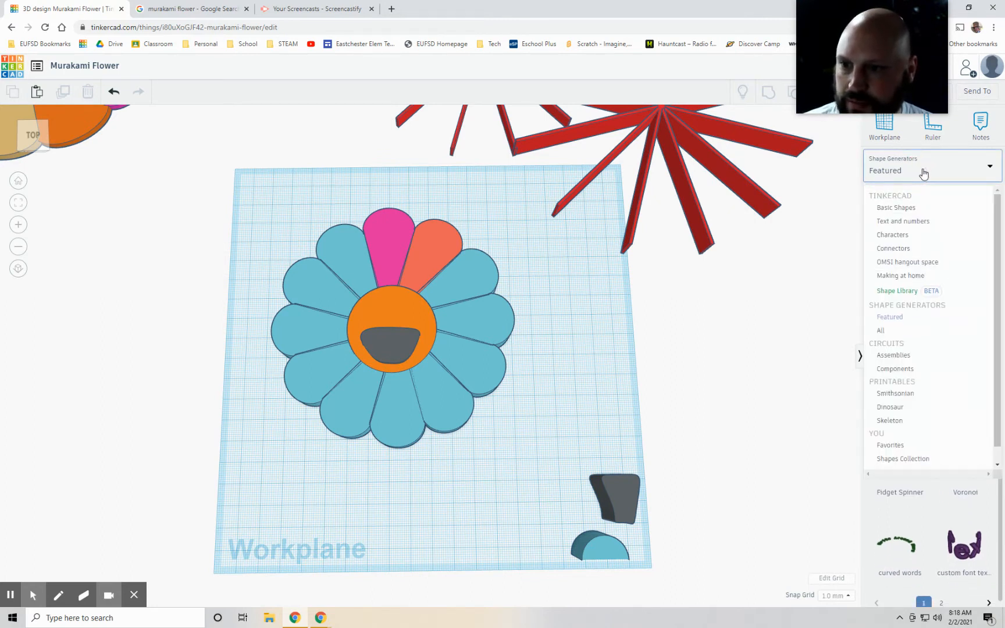
click(826, 273)
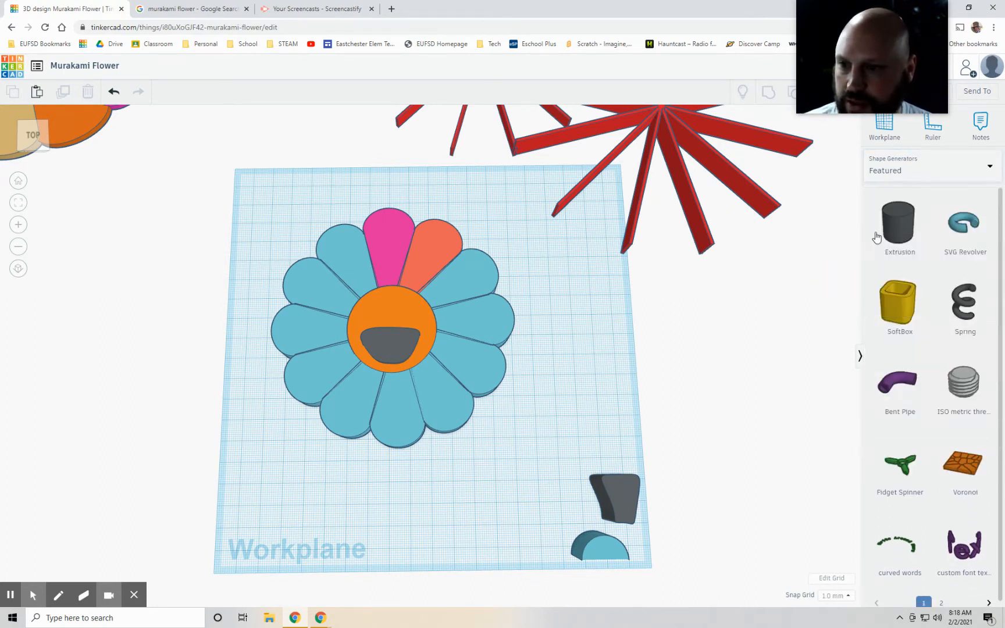
click(908, 169)
click(890, 208)
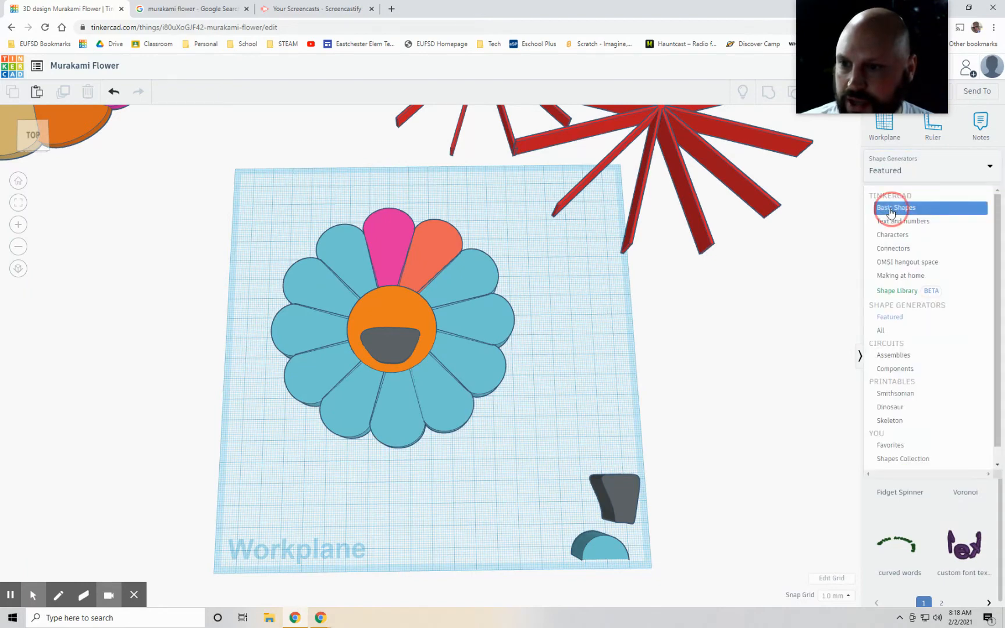
drag(976, 308, 569, 362)
right_drag(589, 419, 594, 379)
drag(593, 379, 564, 312)
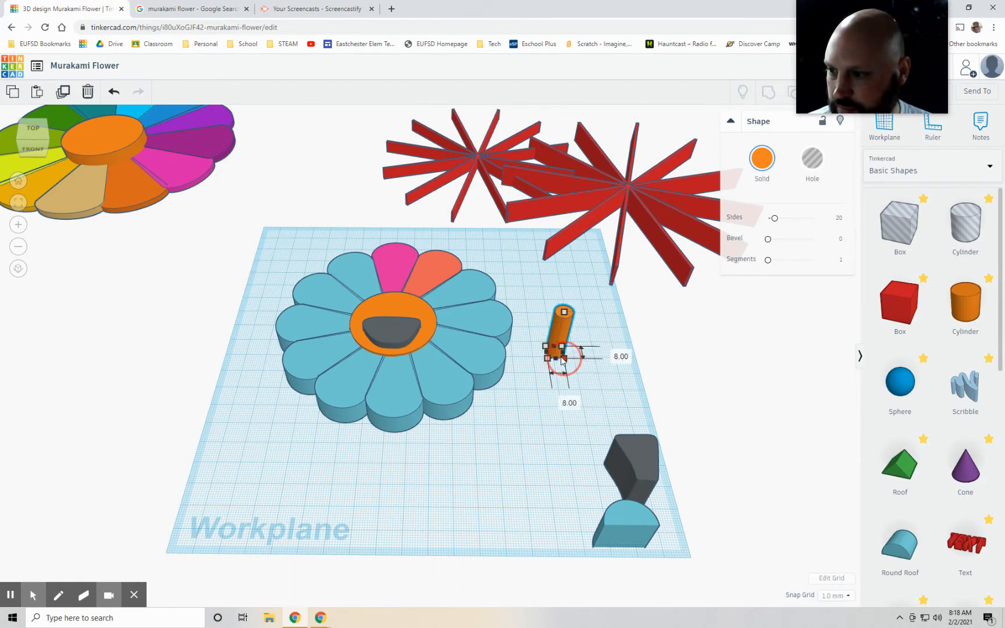
click(597, 395)
Step: Stretch the narrow cylinder to 33 mm tall and colour it red
click(557, 329)
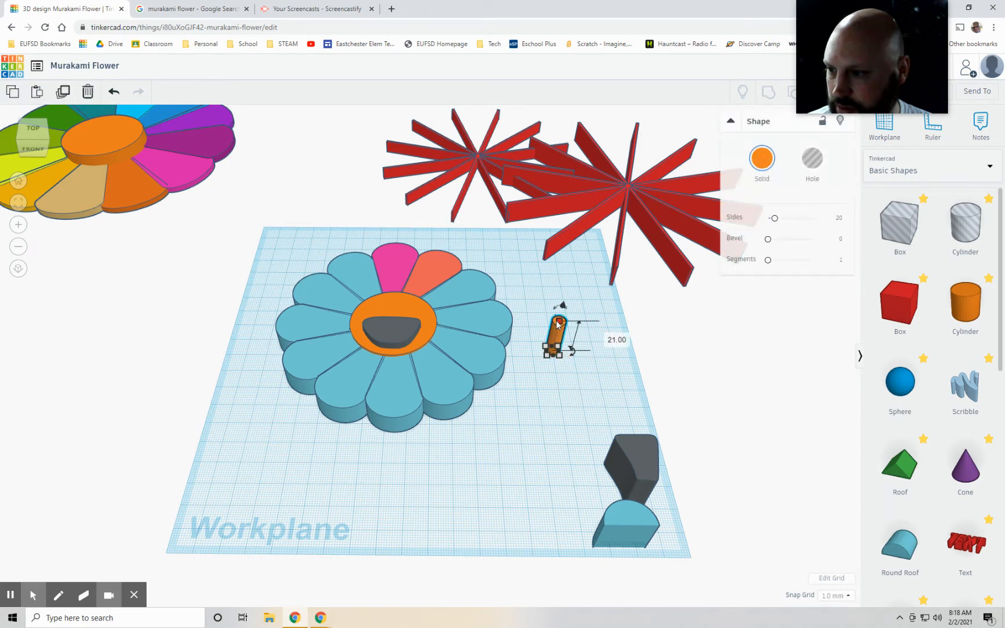
drag(557, 323, 561, 306)
click(767, 164)
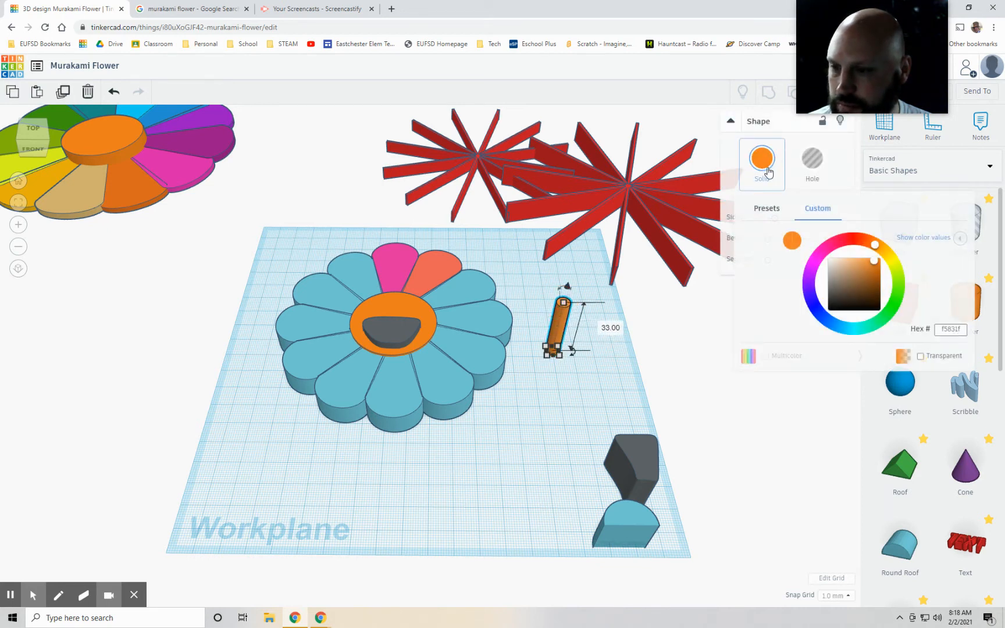
click(855, 243)
click(611, 362)
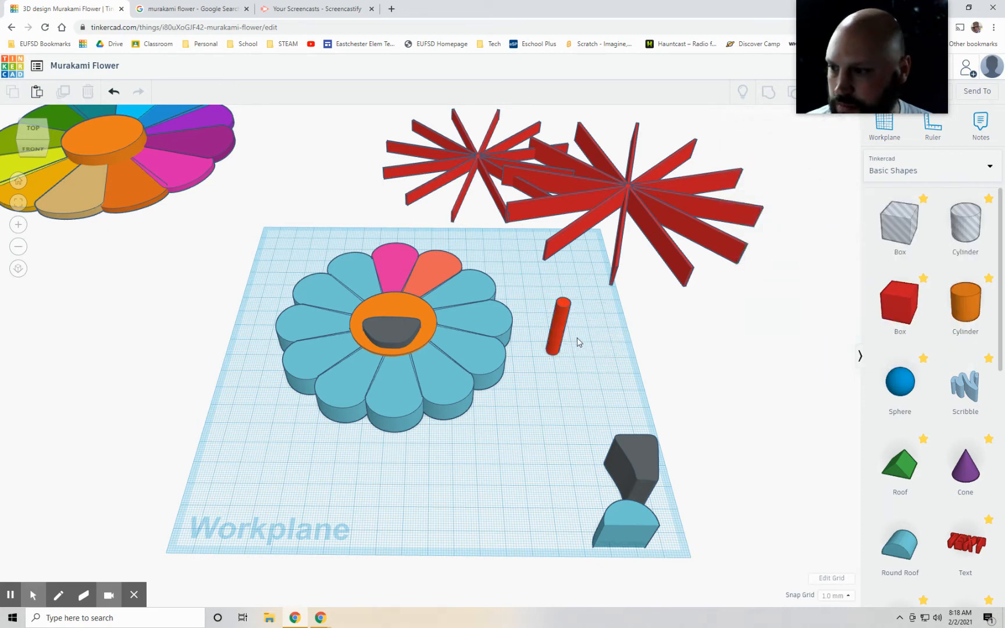
Step: Move the red cylinder onto the orange centre disc, just above the left end of the mouth, as an eye
drag(562, 330, 351, 310)
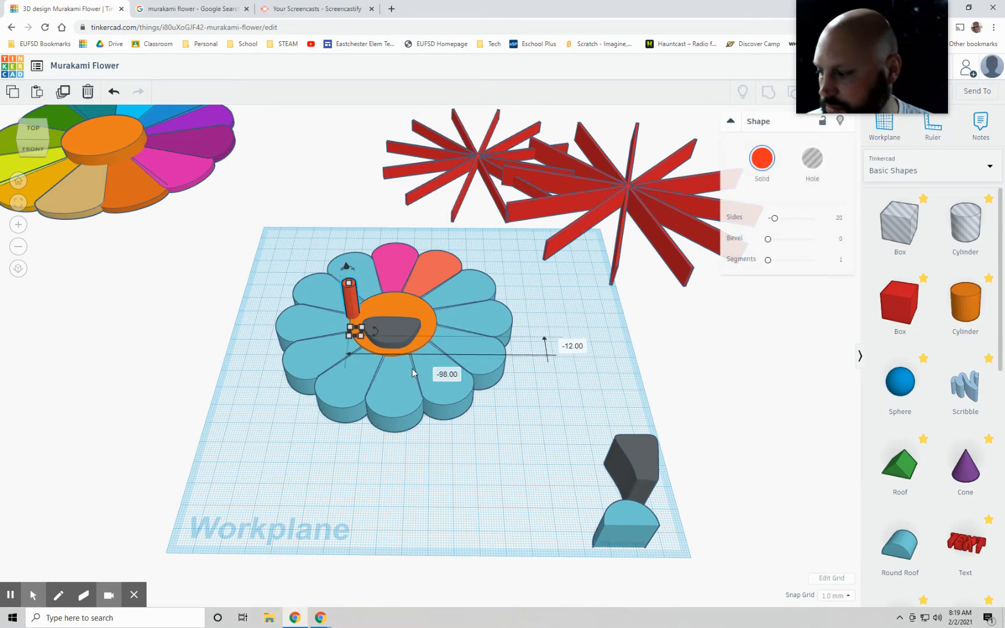
key(Right)
key(Right)
key(Right)
key(Right)
key(Right)
key(Right)
key(Right)
key(Right)
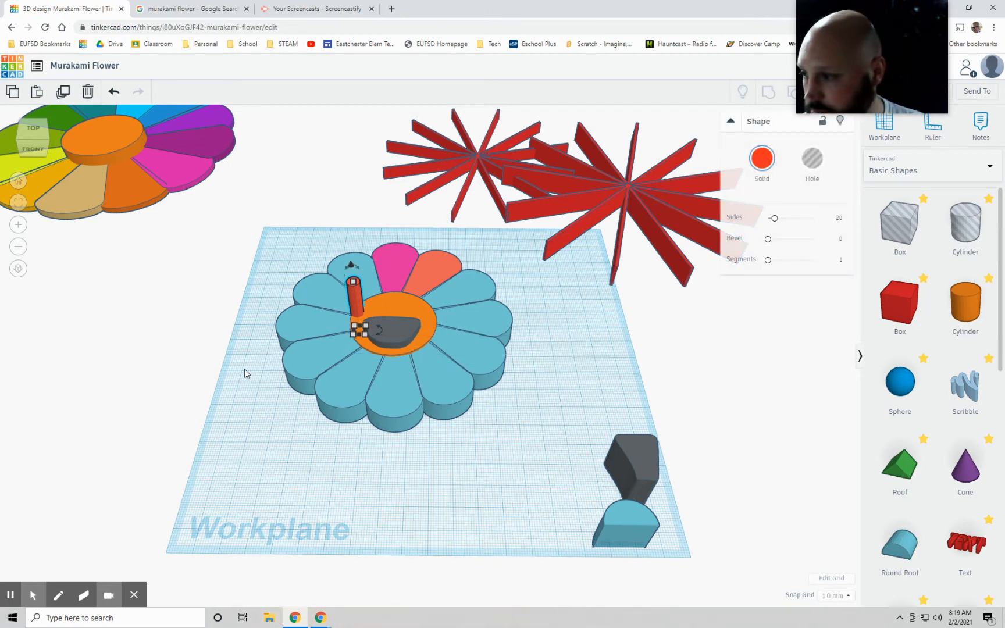
key(Right)
key(Right)
key(Right)
key(Right)
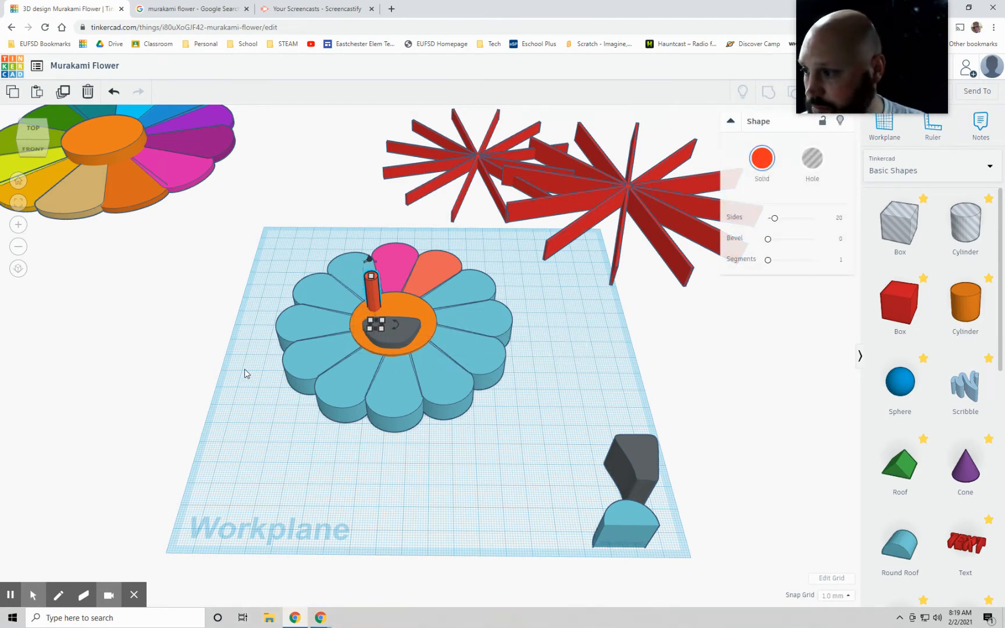
Step: Reduce the red eye's height to about 15 mm so it rises only slightly above the orange disc
right_drag(254, 471, 314, 464)
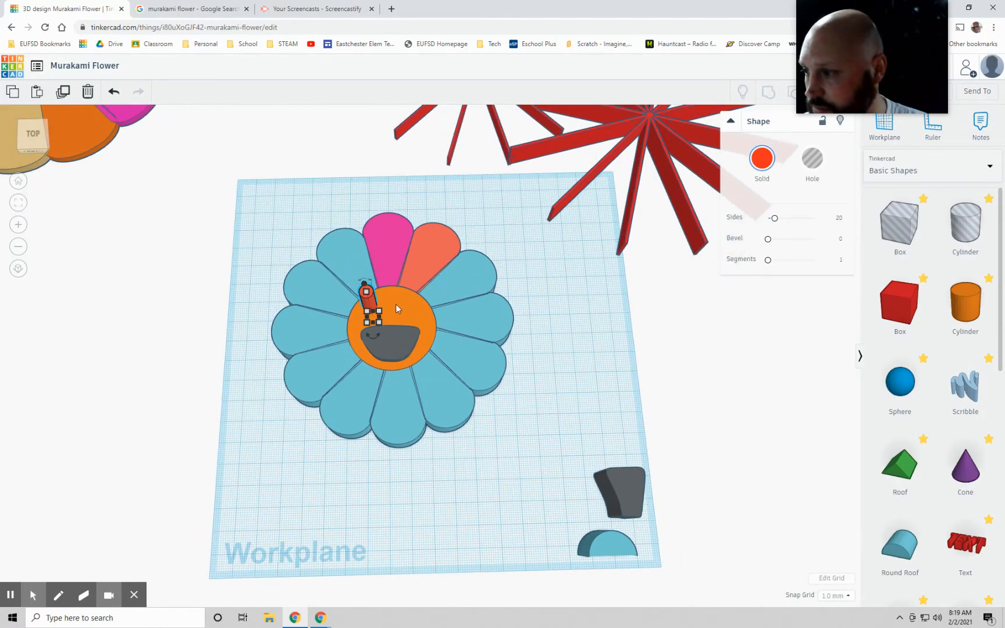
drag(367, 298, 373, 312)
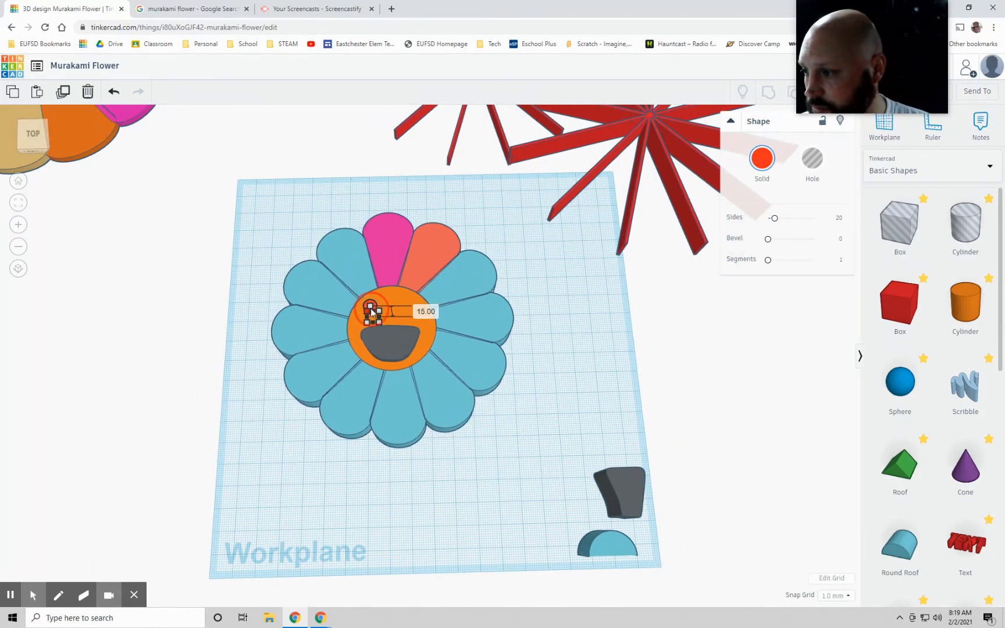
click(288, 400)
Step: Duplicate the red eye and shift the copy sideways above the right end of the mouth
click(369, 309)
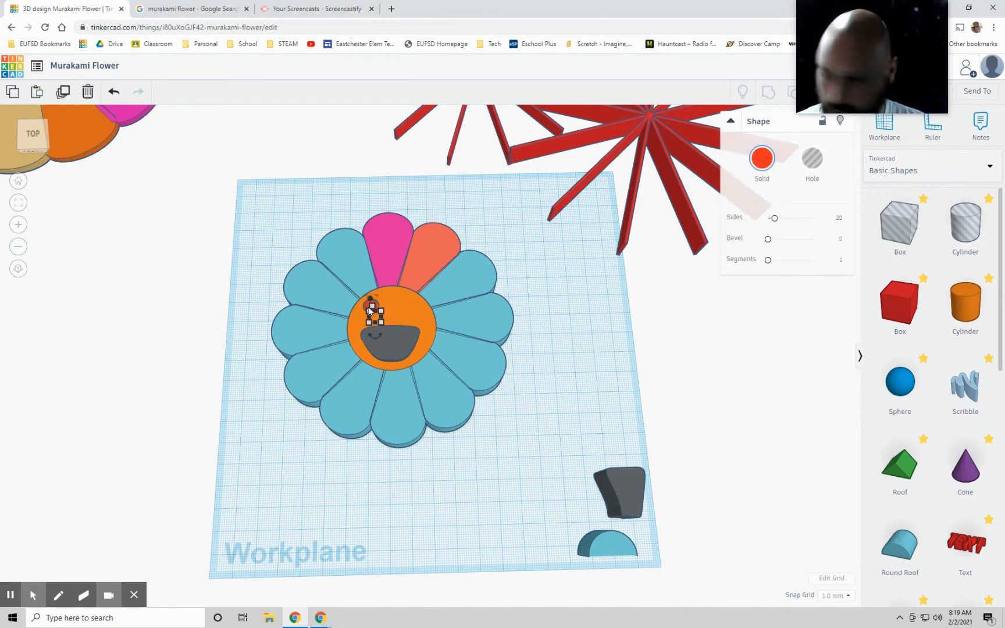
key(Right)
key(Right)
key(Right)
key(Right)
key(Right)
key(Right)
key(Right)
key(Right)
key(Right)
key(Right)
key(Right)
key(Right)
key(Right)
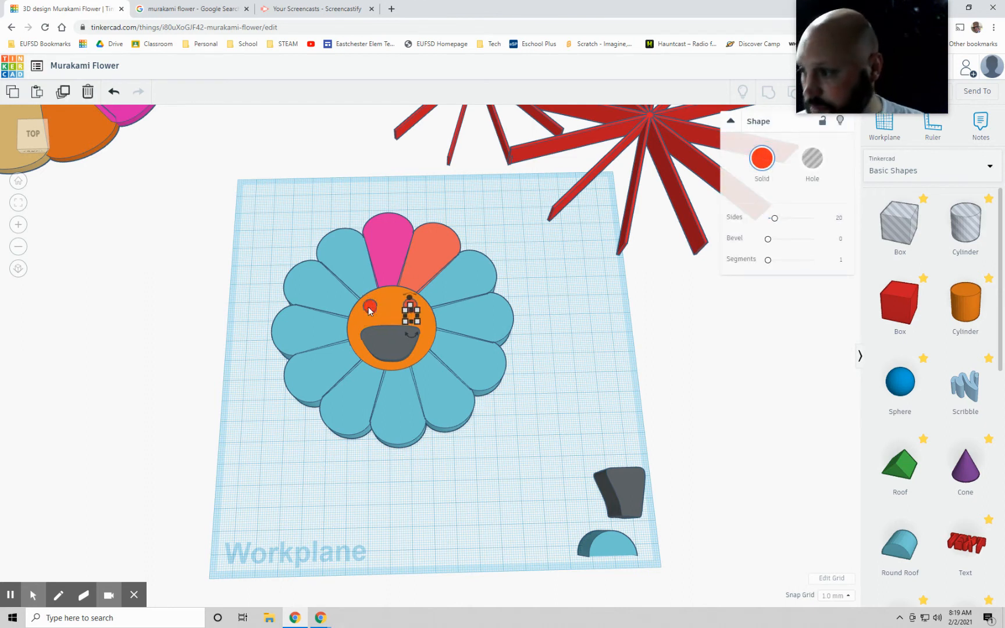
click(591, 355)
Step: Reduce the dark mouth extrusion's height so it protrudes less above the orange disc
right_drag(590, 356, 448, 354)
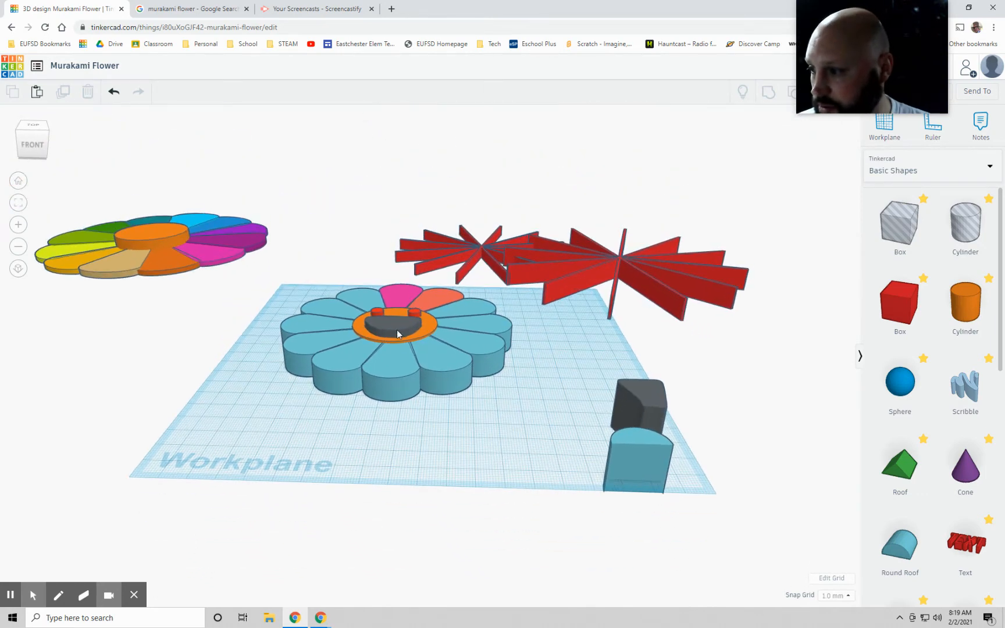
click(397, 334)
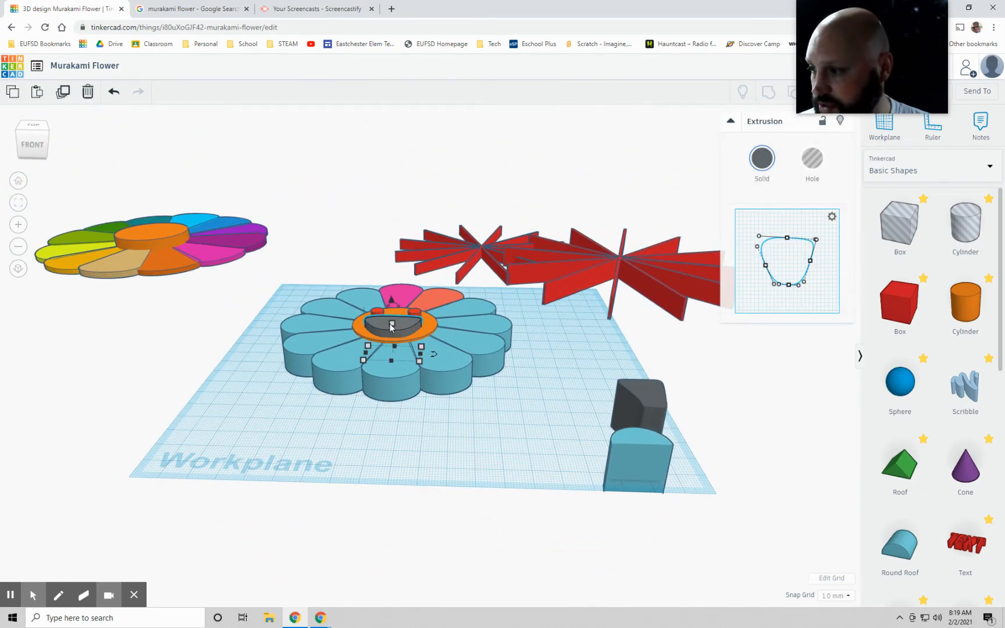
click(391, 326)
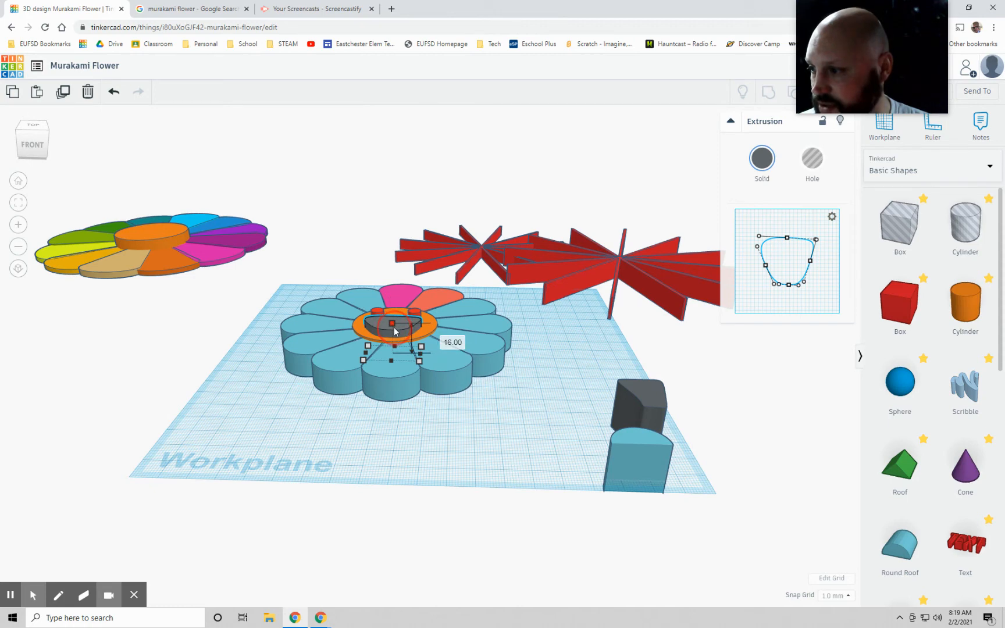
drag(395, 330, 395, 331)
click(526, 426)
Step: Move the spare dark extrusion about 17.5 mm back, away from the spare half-round petal top
right_drag(543, 365, 555, 433)
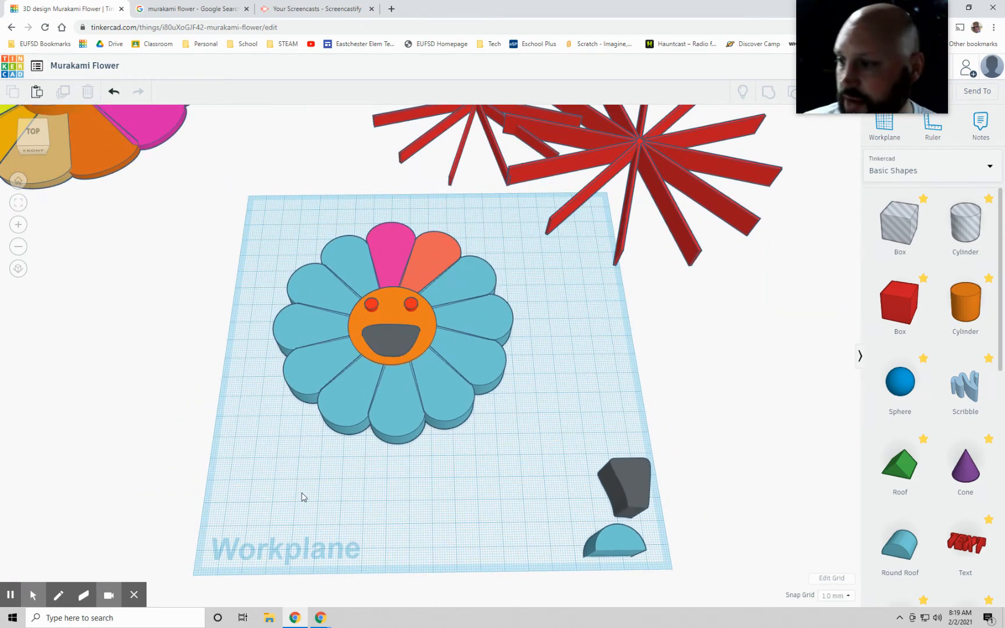
drag(650, 501, 640, 468)
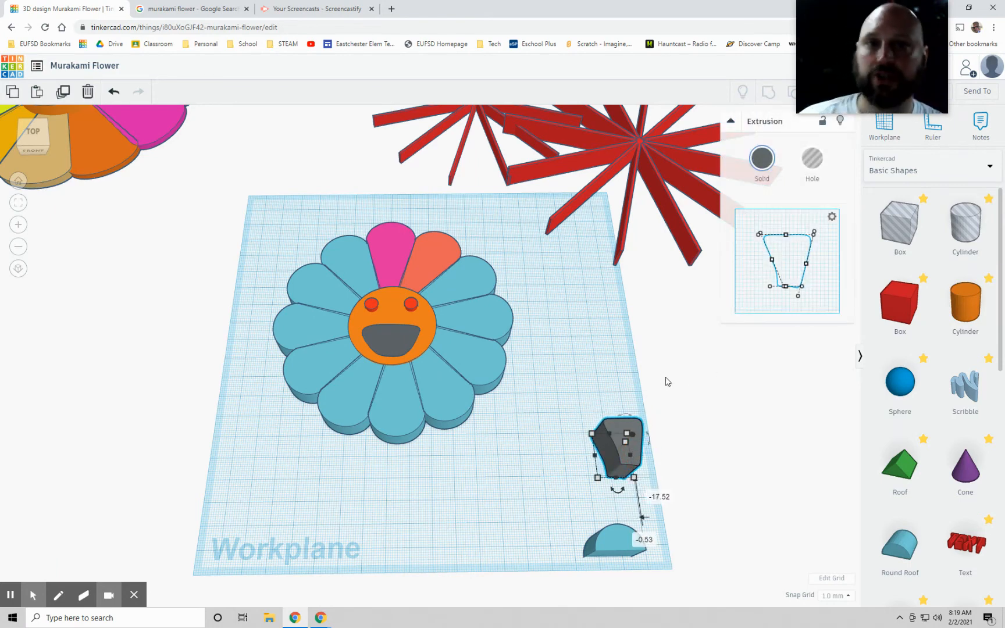
Step: Examine the flower's petals, eyes and mouth from several angles
right_drag(623, 346, 466, 489)
drag(691, 208, 600, 151)
click(687, 322)
click(553, 401)
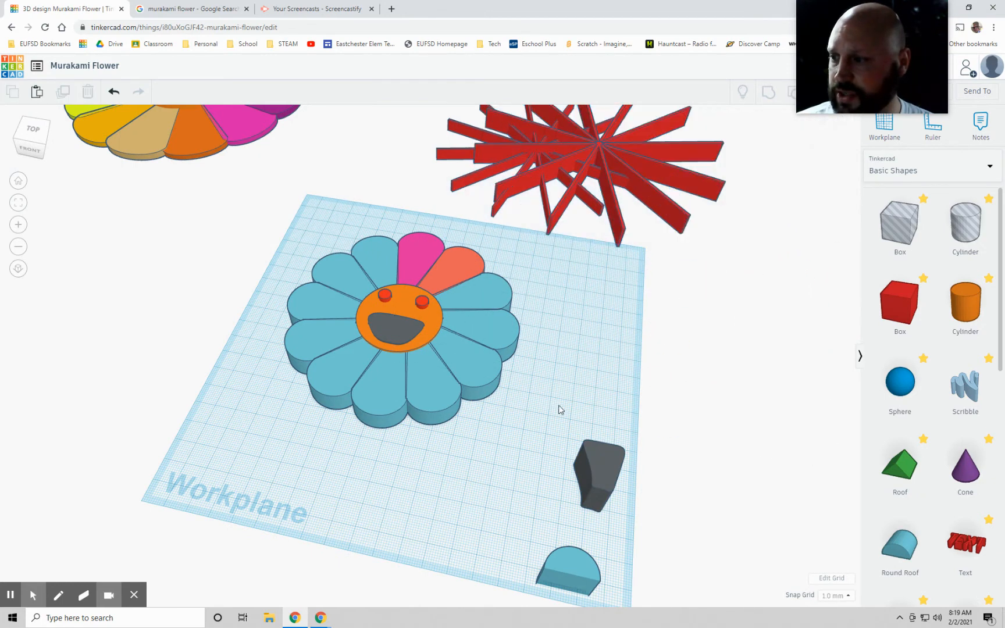
right_drag(552, 405, 451, 322)
right_drag(224, 449, 285, 287)
right_drag(260, 352, 352, 345)
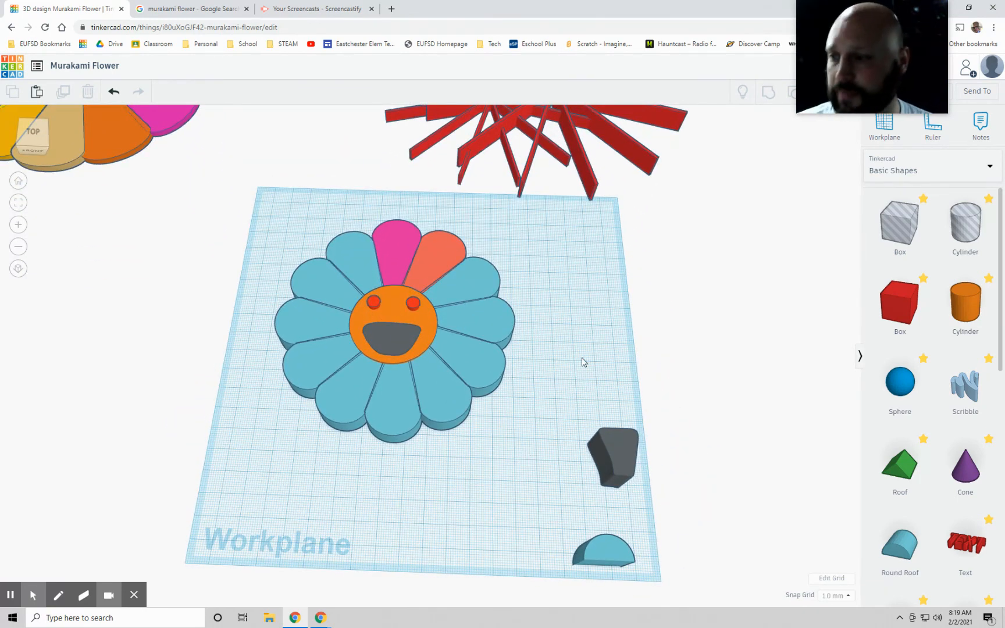
right_drag(583, 362, 578, 322)
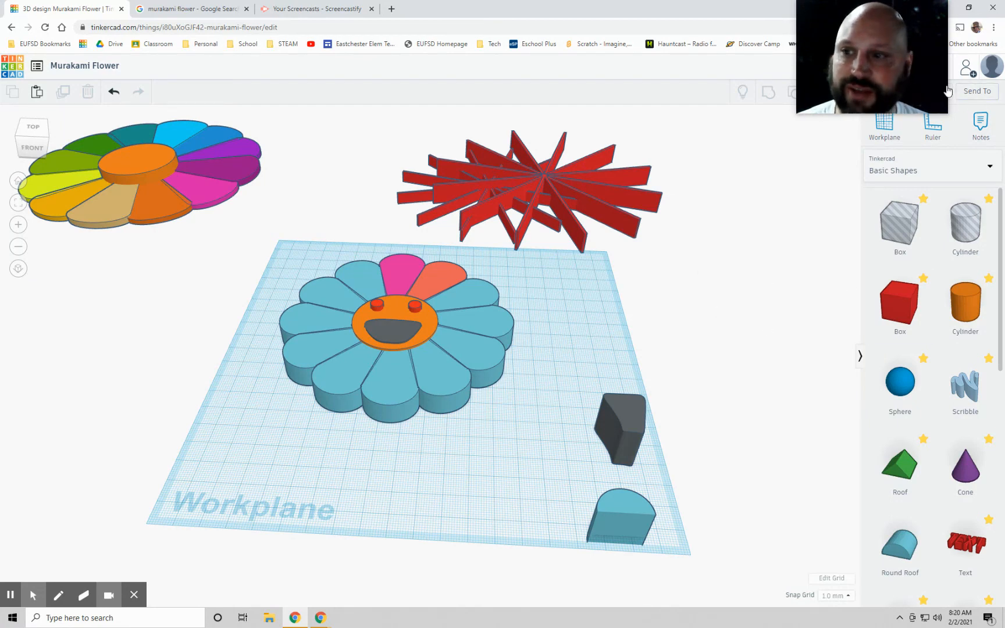
drag(846, 72, 702, 85)
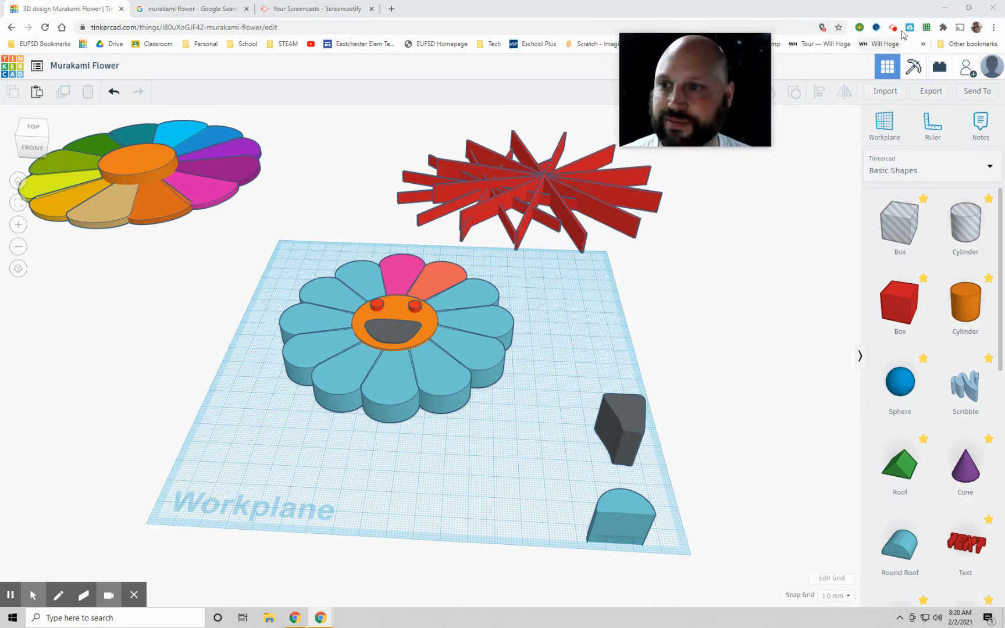